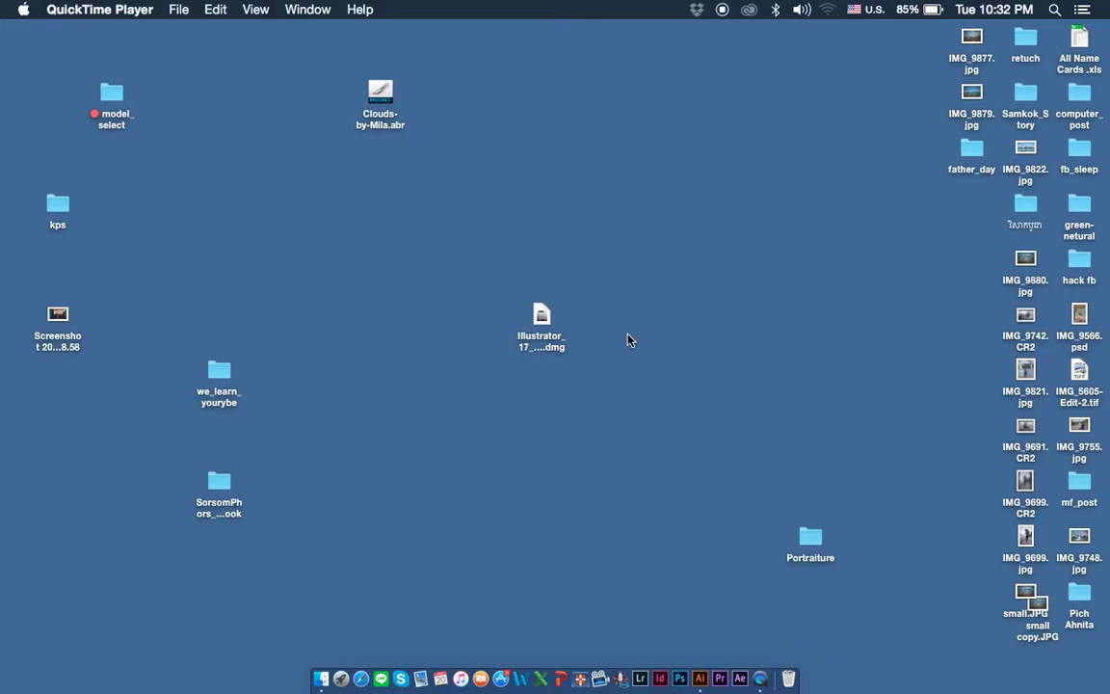
Launch Illustrator CC from the Dock so its start screen of recent files appears.
click(704, 669)
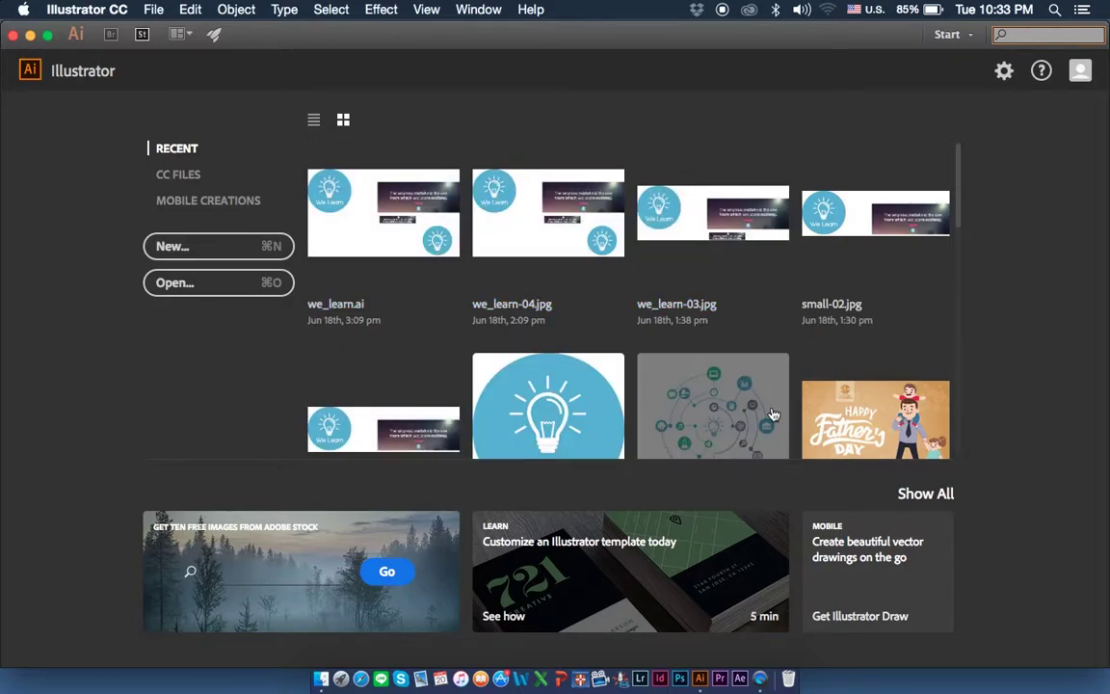
Scroll down and back up through the Recent files list on the start screen.
scroll(788, 390, down, 5)
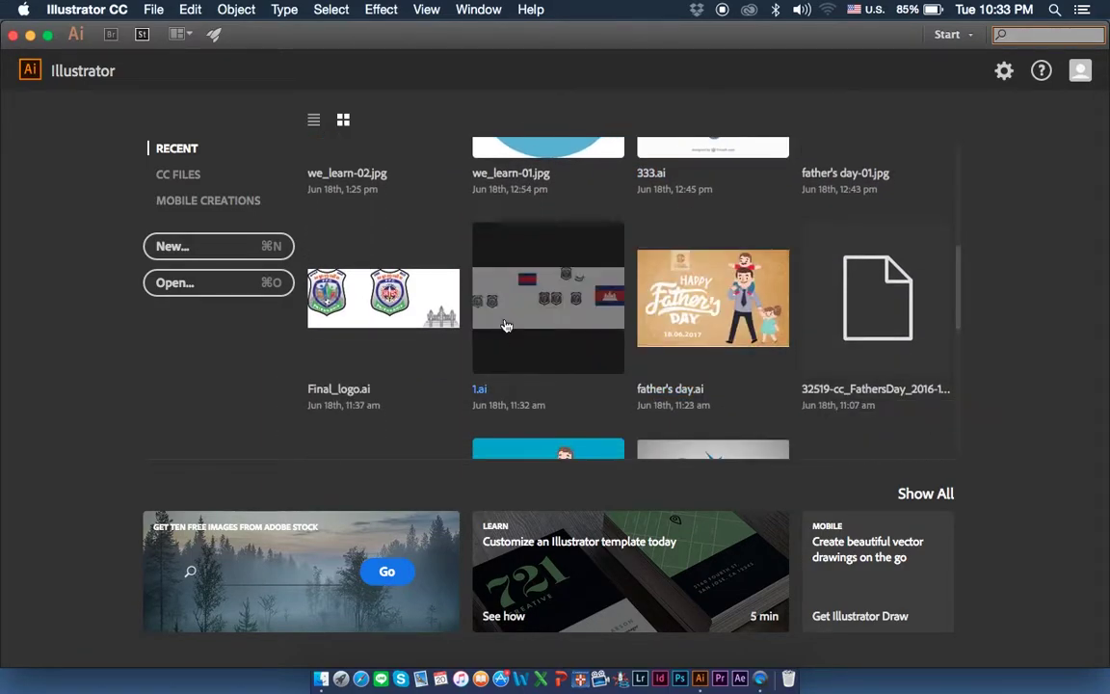
scroll(635, 296, down, 3)
scroll(635, 297, down, 1)
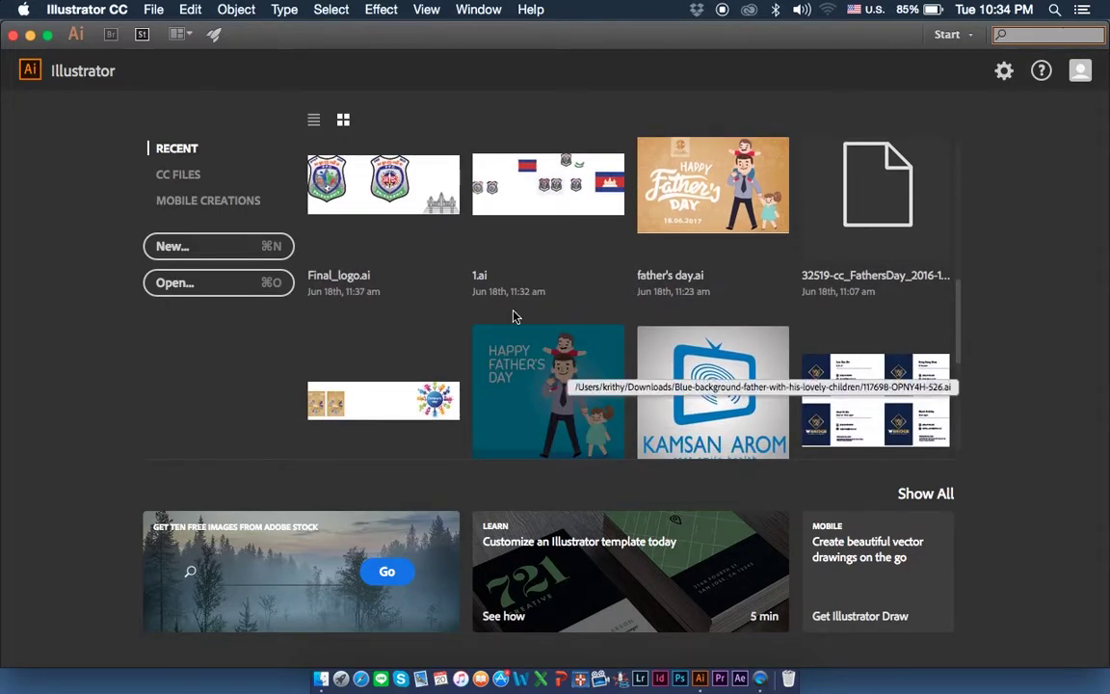
scroll(520, 306, down, 2)
scroll(517, 294, down, 4)
scroll(518, 300, up, 4)
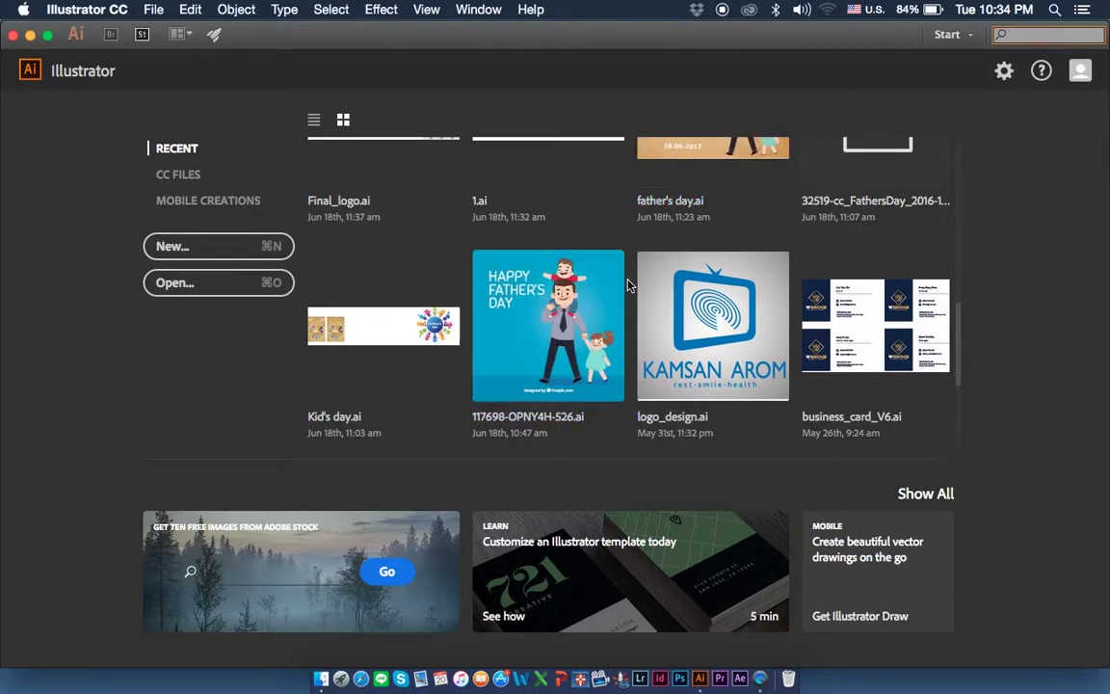
scroll(627, 283, up, 2)
scroll(627, 284, up, 5)
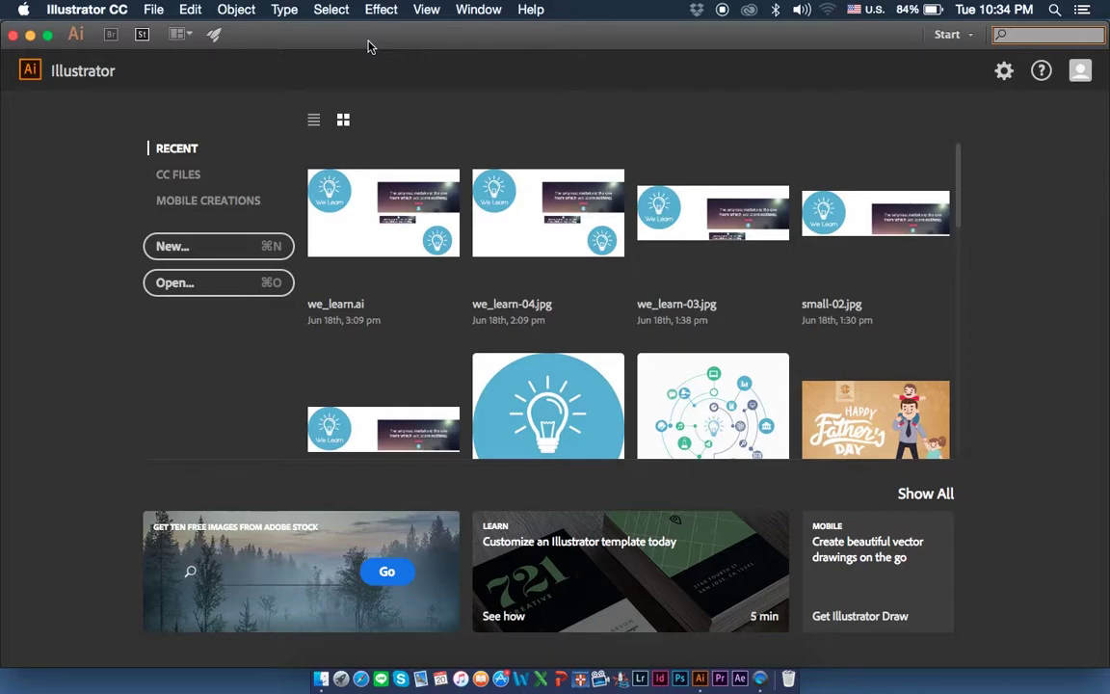
Create a new blank document from File > New with the default settings.
click(155, 10)
click(164, 30)
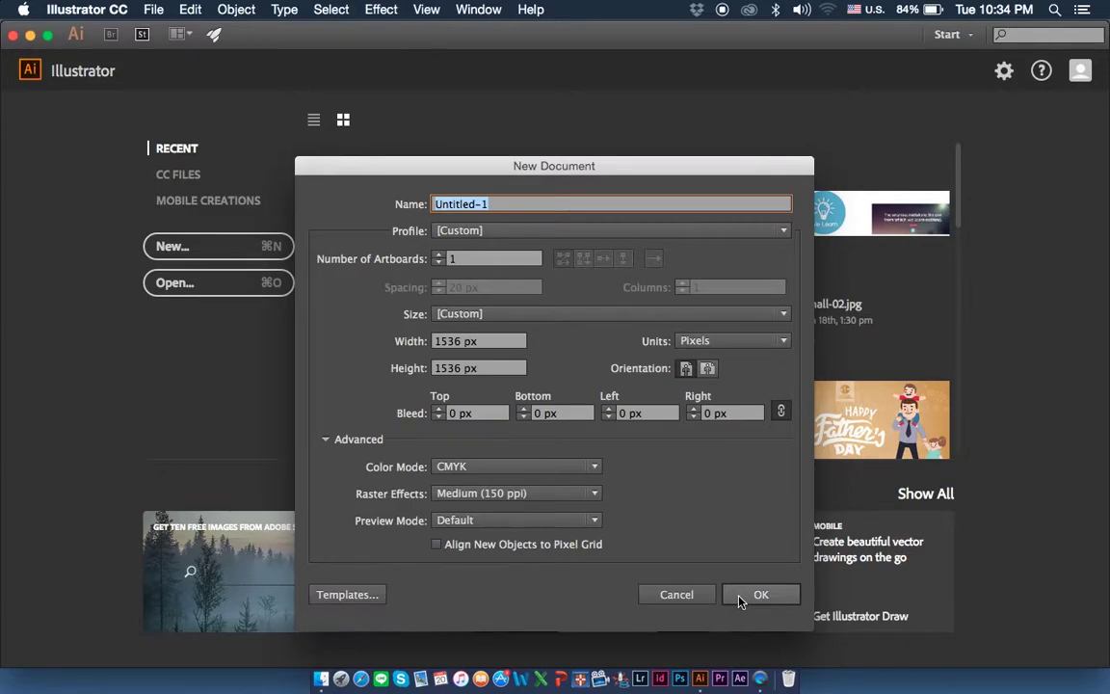
click(738, 595)
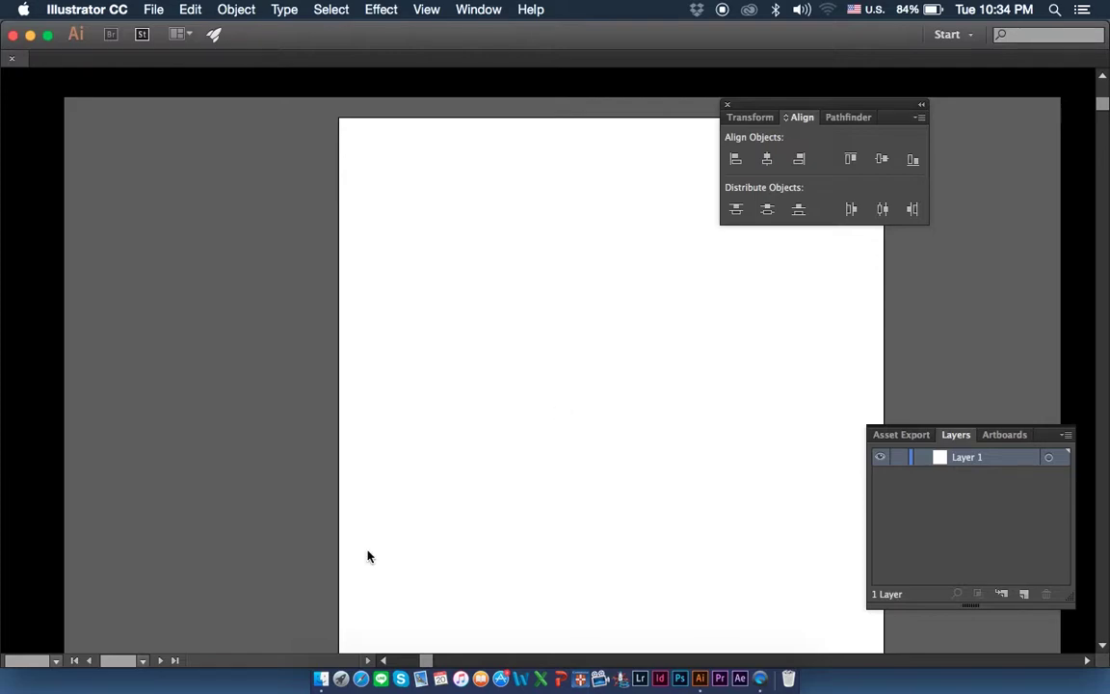
Show the Character panel, then float the Tools panel over the canvas and close it.
key(ctrl+t)
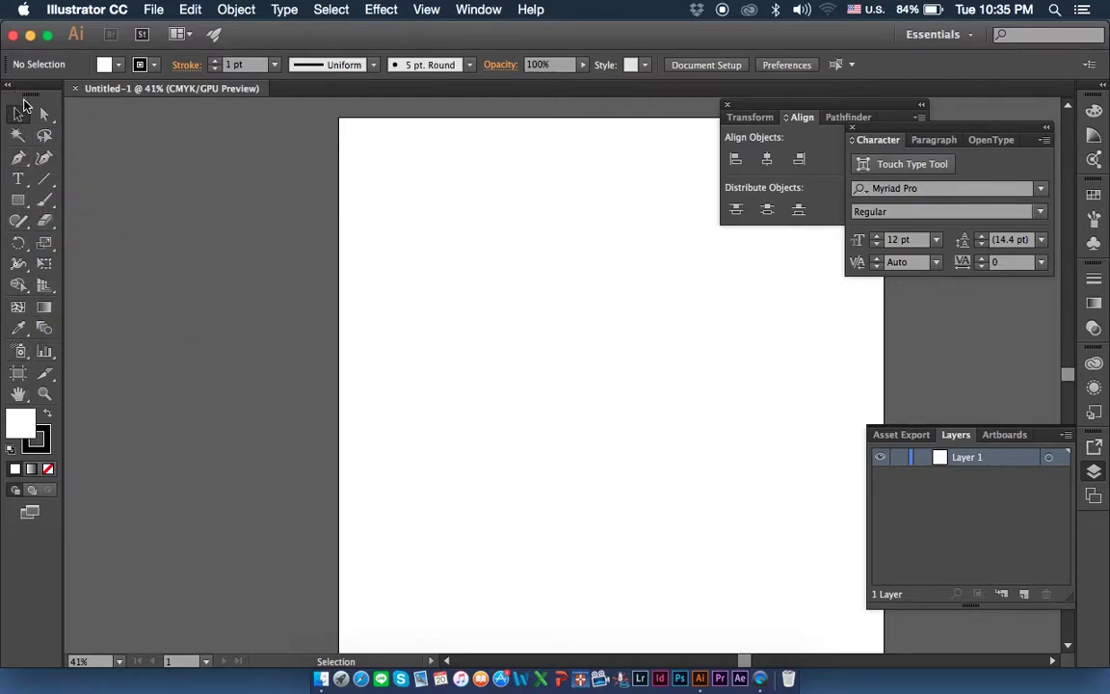
mouse_move(32, 101)
mouse_down()
mouse_move(291, 169)
mouse_move(31, 104)
mouse_up()
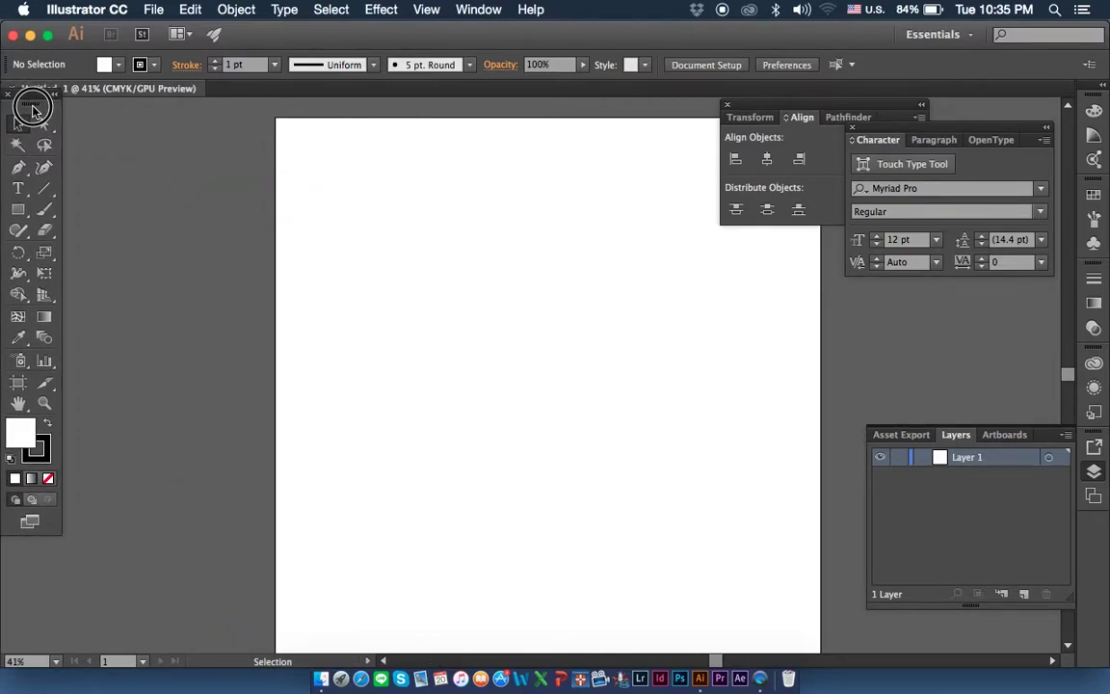
click(67, 548)
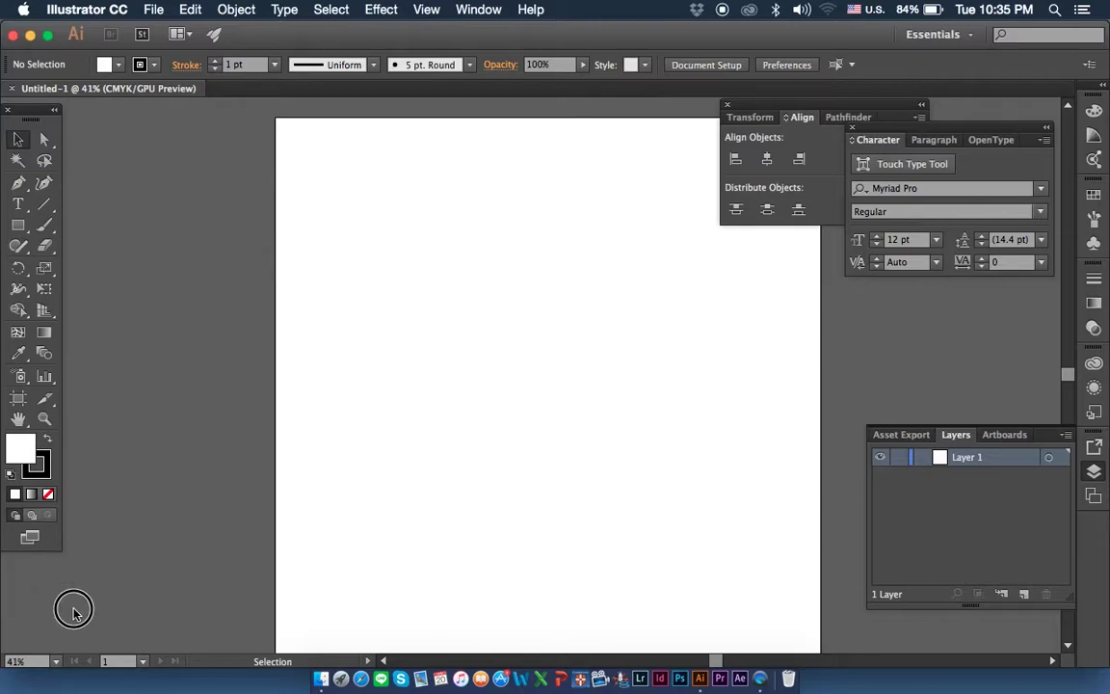
drag(19, 111, 152, 166)
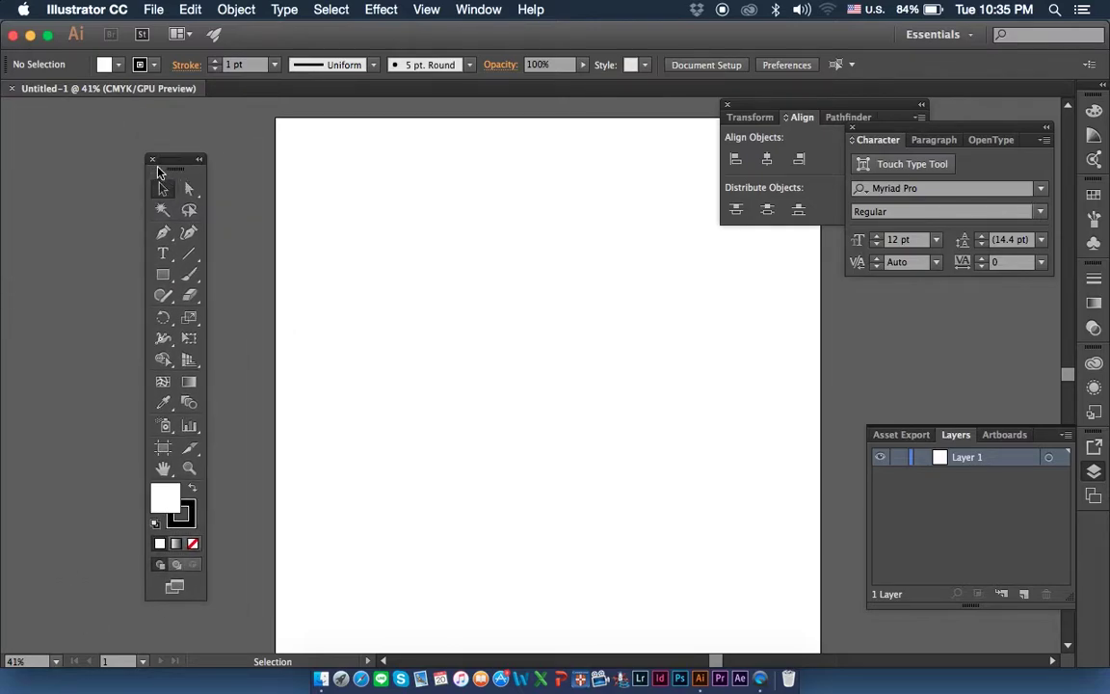
click(152, 161)
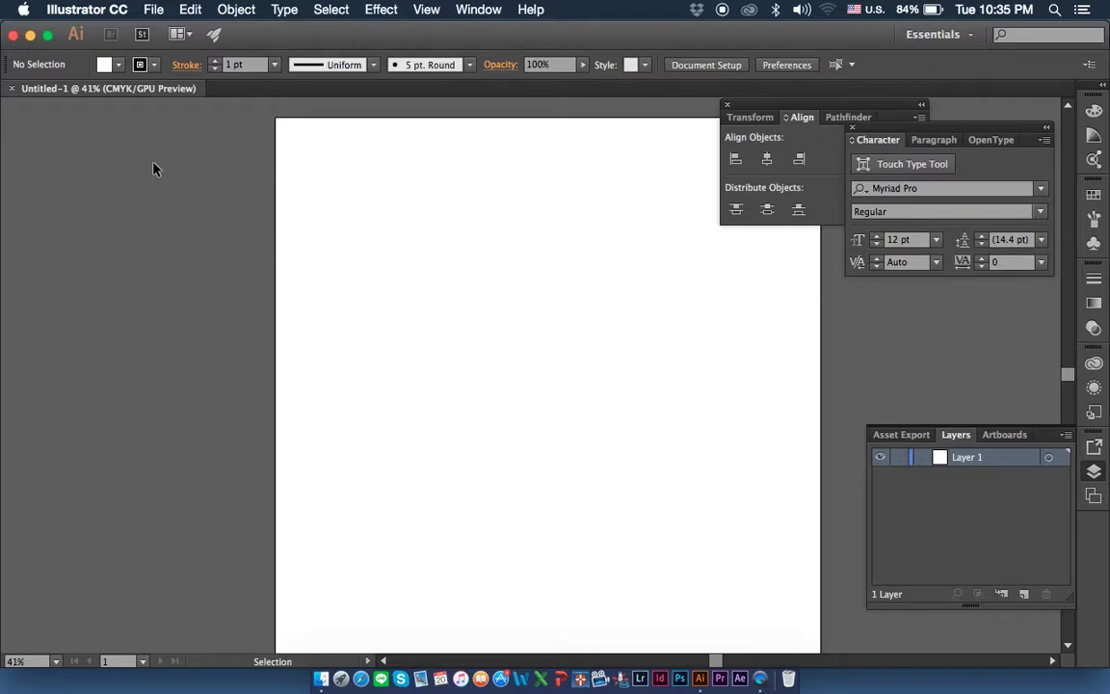
Restore the Default Tools panel from the Window menu and dock it at the left edge.
click(487, 11)
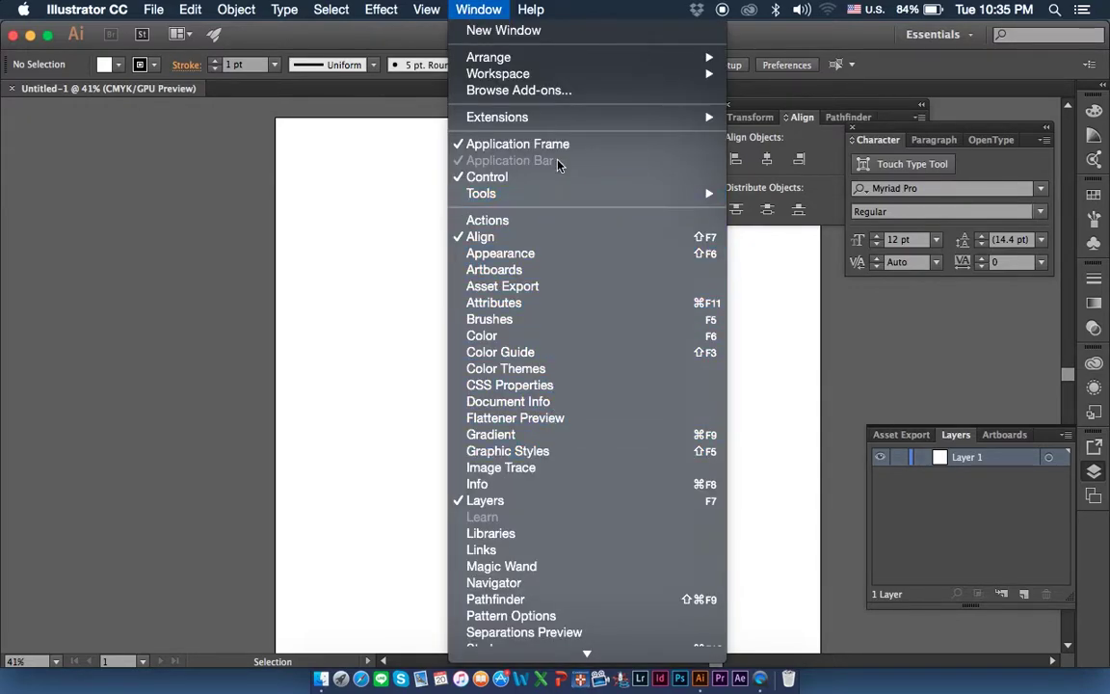
mouse_move(491, 194)
key(Escape)
click(491, 11)
scroll(545, 488, down, 5)
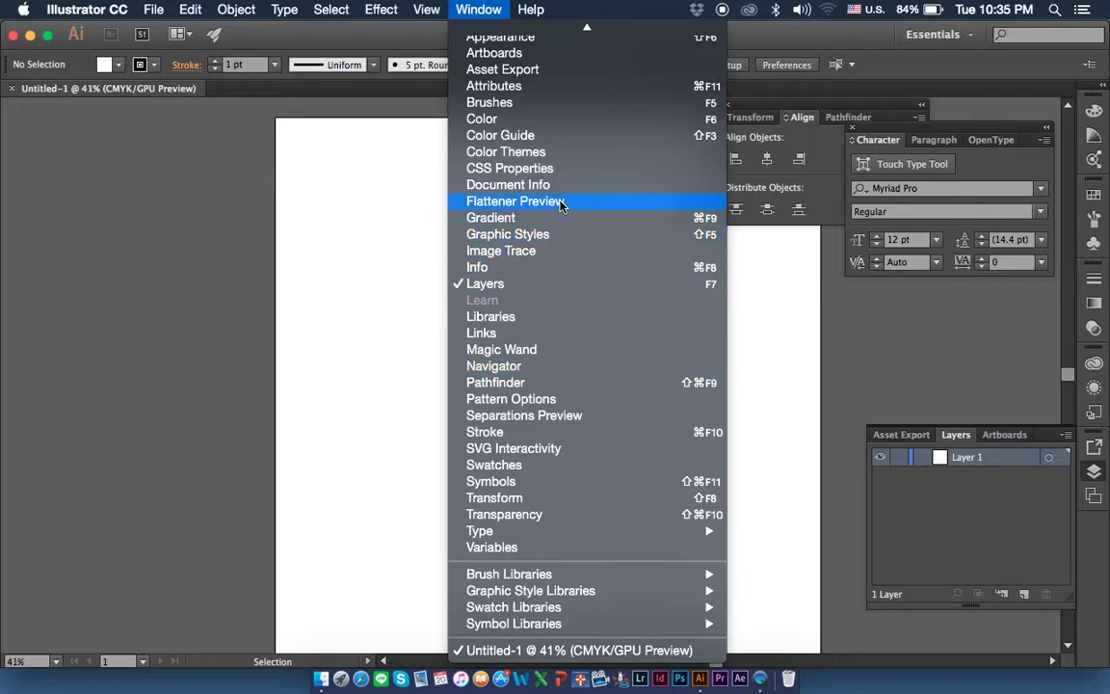
scroll(563, 202, up, 5)
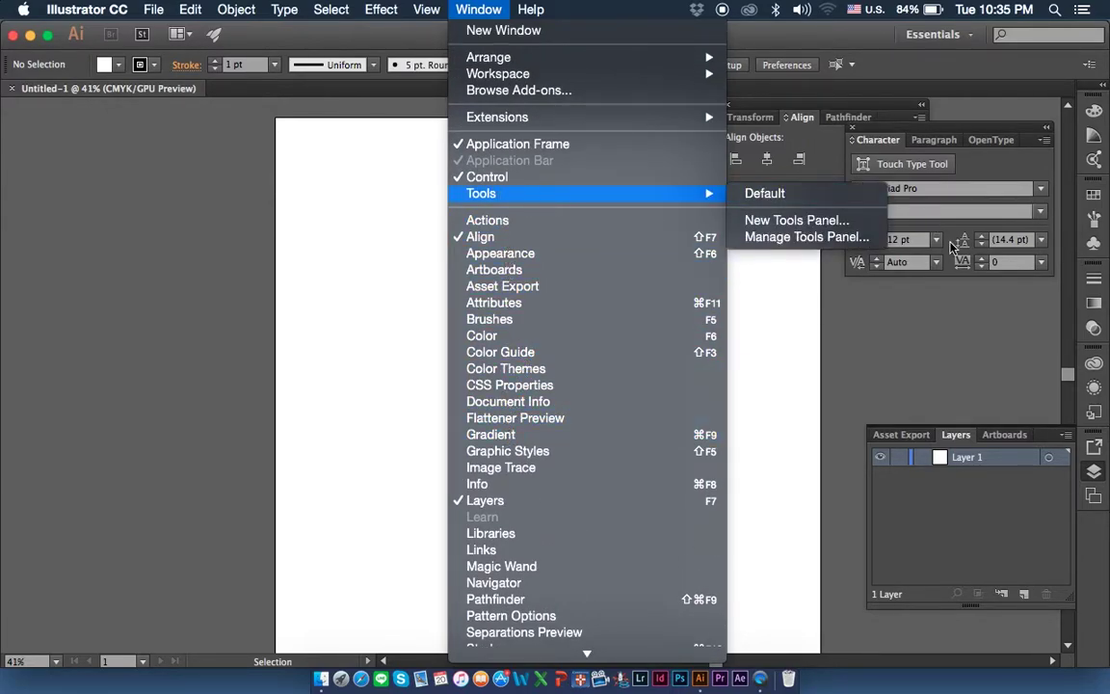
click(783, 236)
click(584, 432)
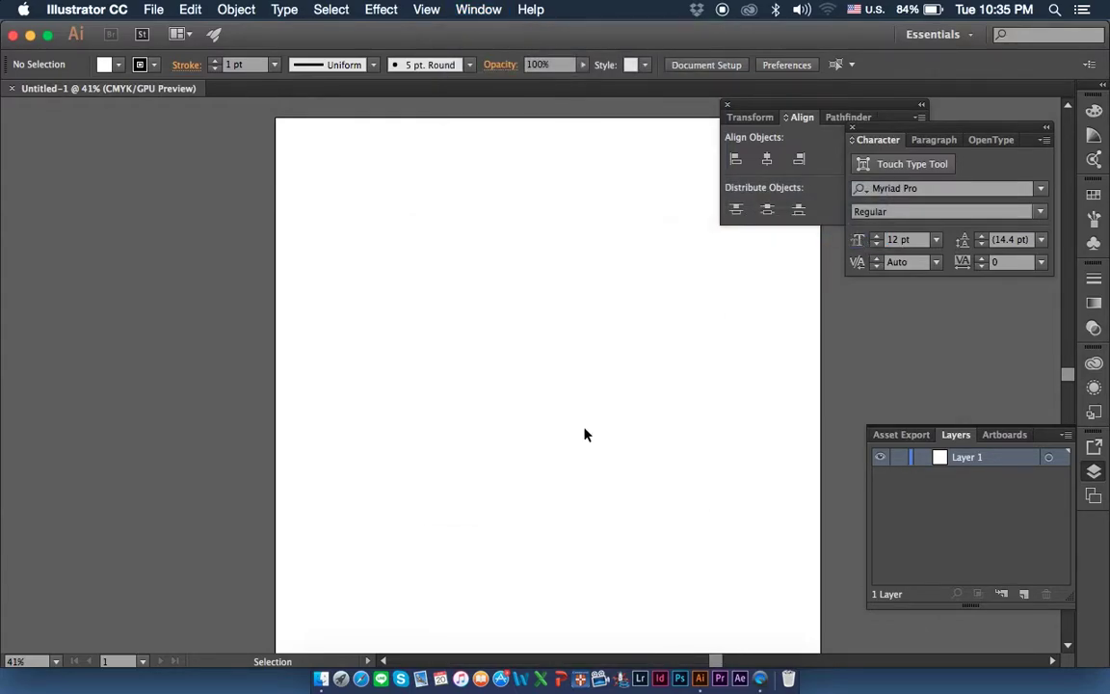
click(479, 9)
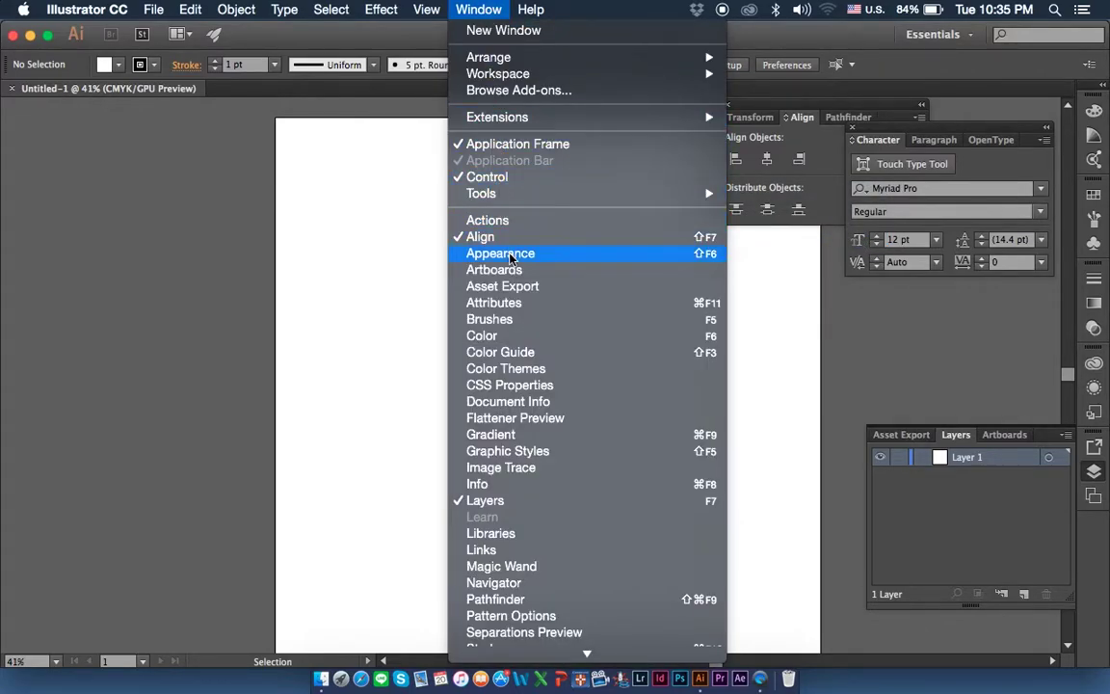
mouse_move(481, 193)
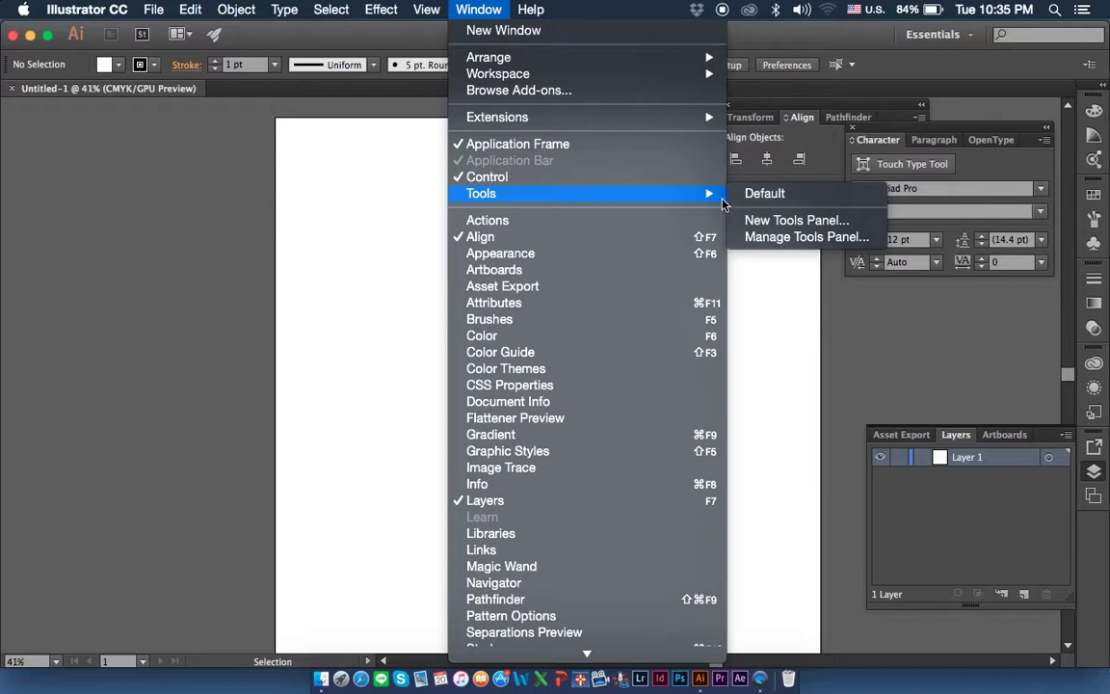
click(763, 194)
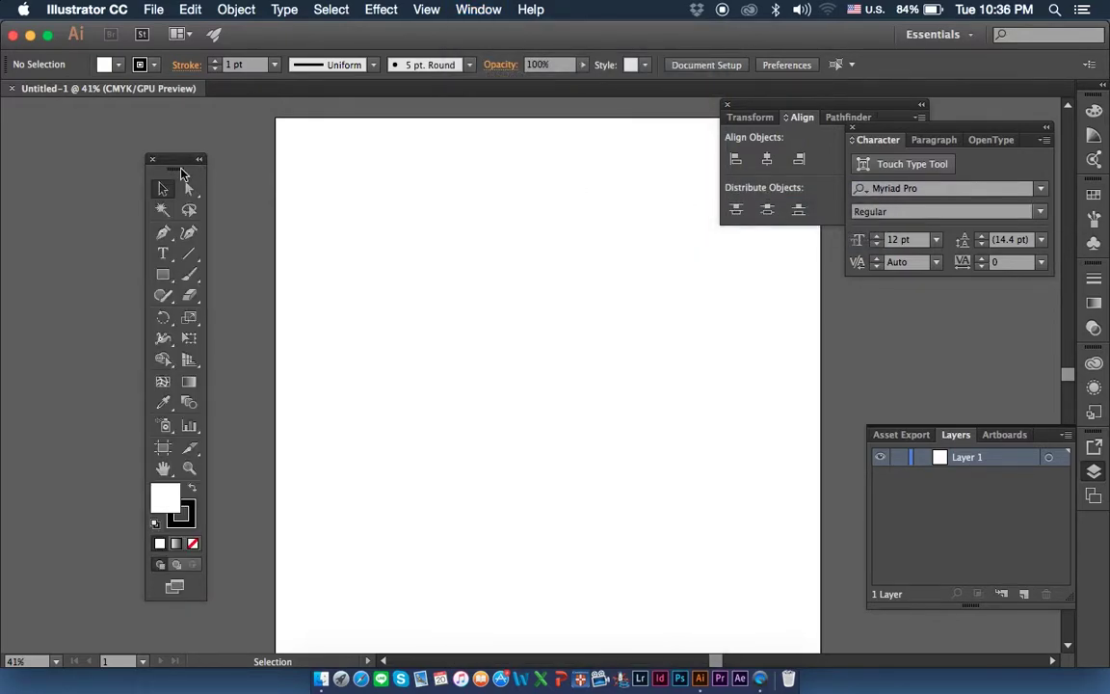
mouse_move(176, 160)
mouse_down()
mouse_move(32, 115)
mouse_move(15, 93)
mouse_up()
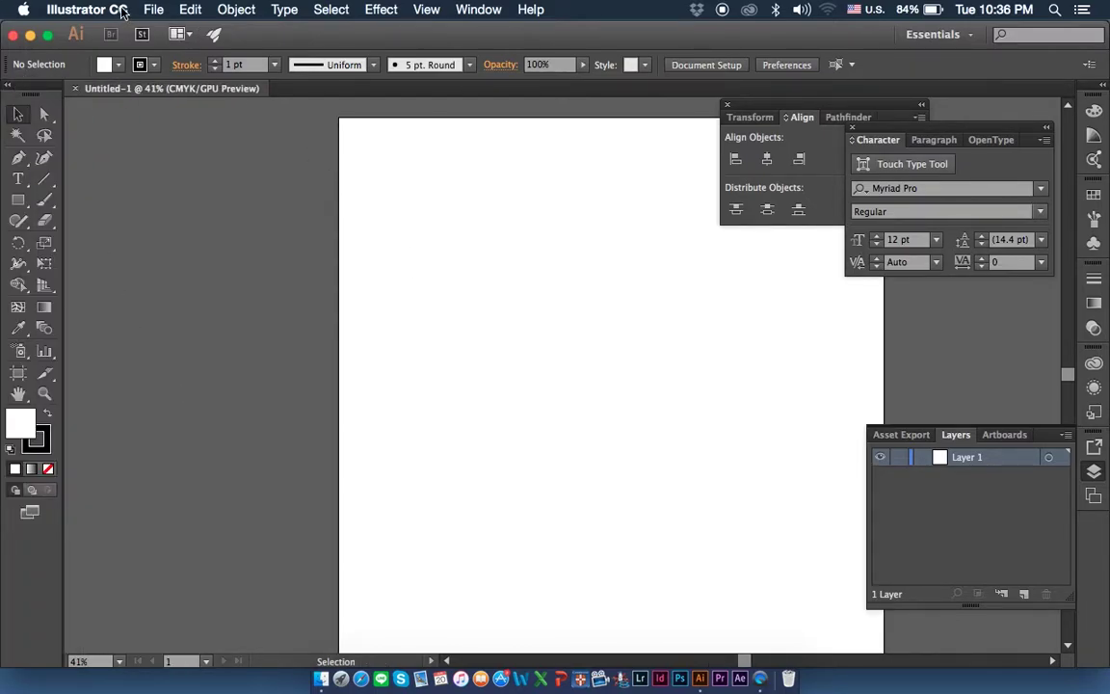
Look through the Transform, Align and Pathfinder tabs and pull Pathfinder off the Character panel.
click(153, 10)
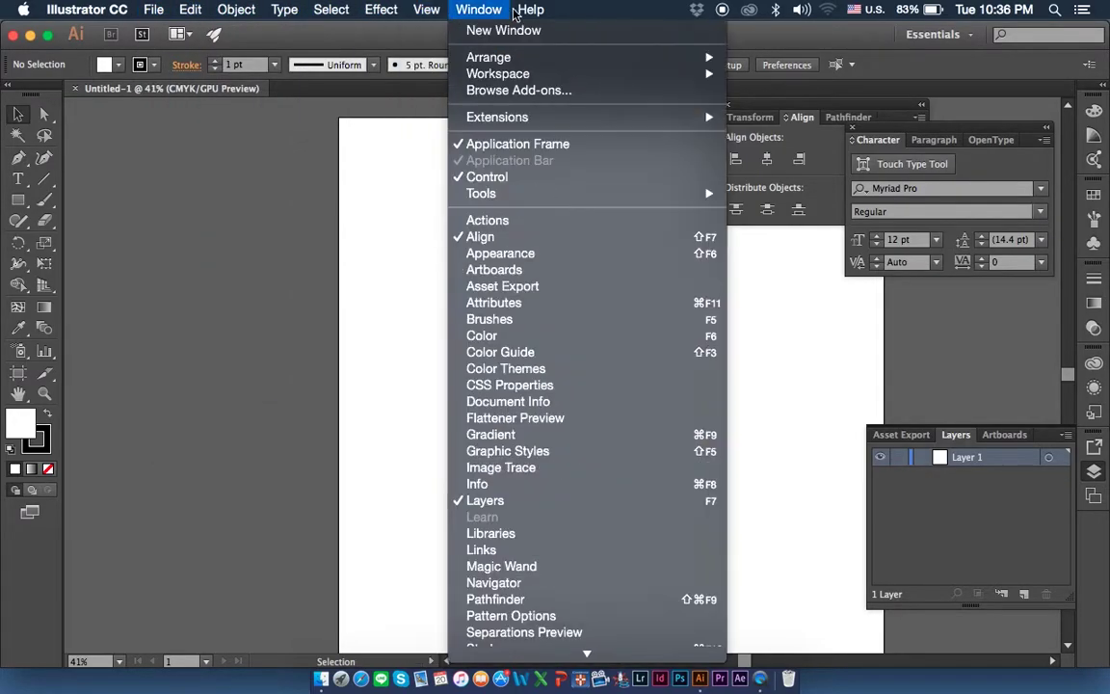
click(512, 250)
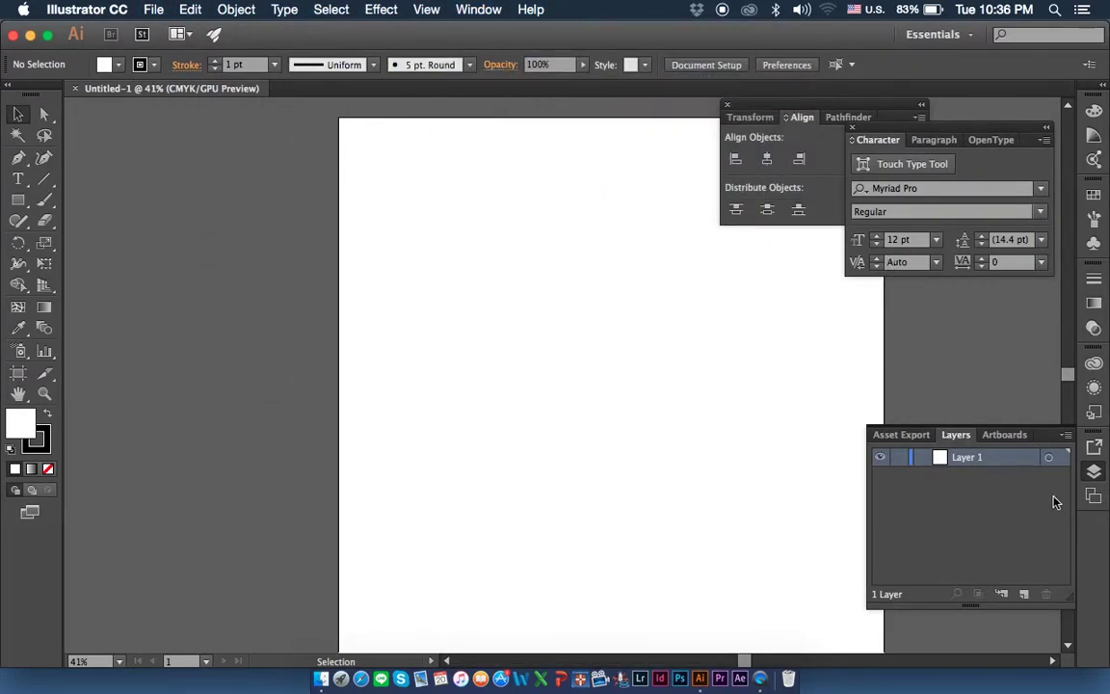
click(740, 116)
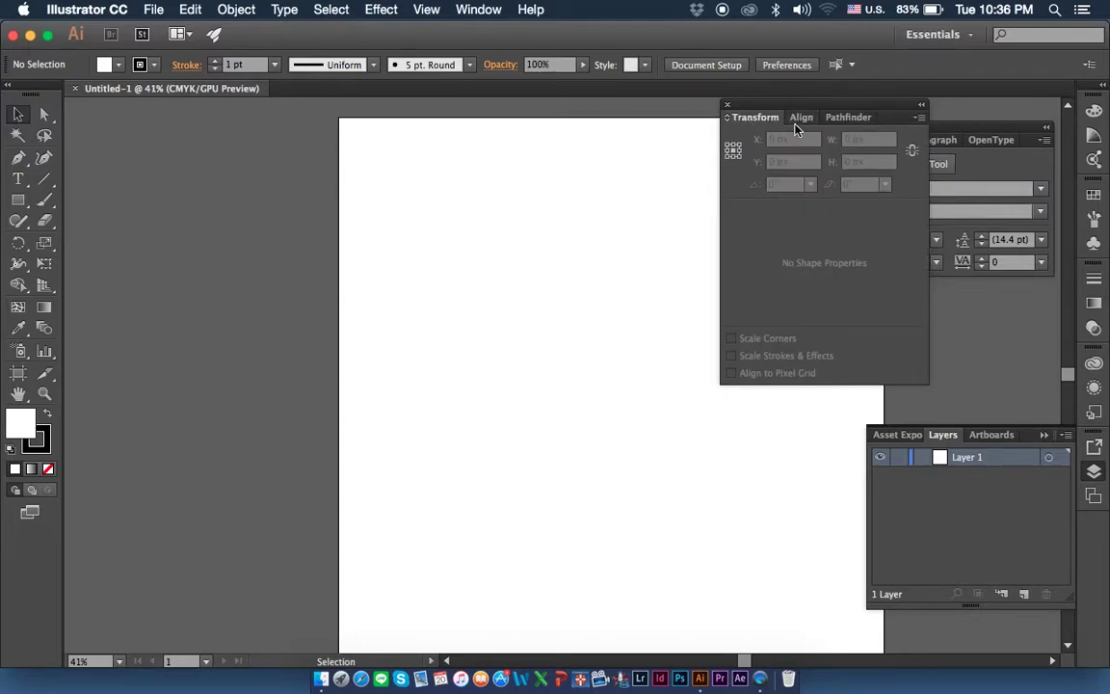
click(798, 119)
click(848, 124)
drag(880, 107, 798, 169)
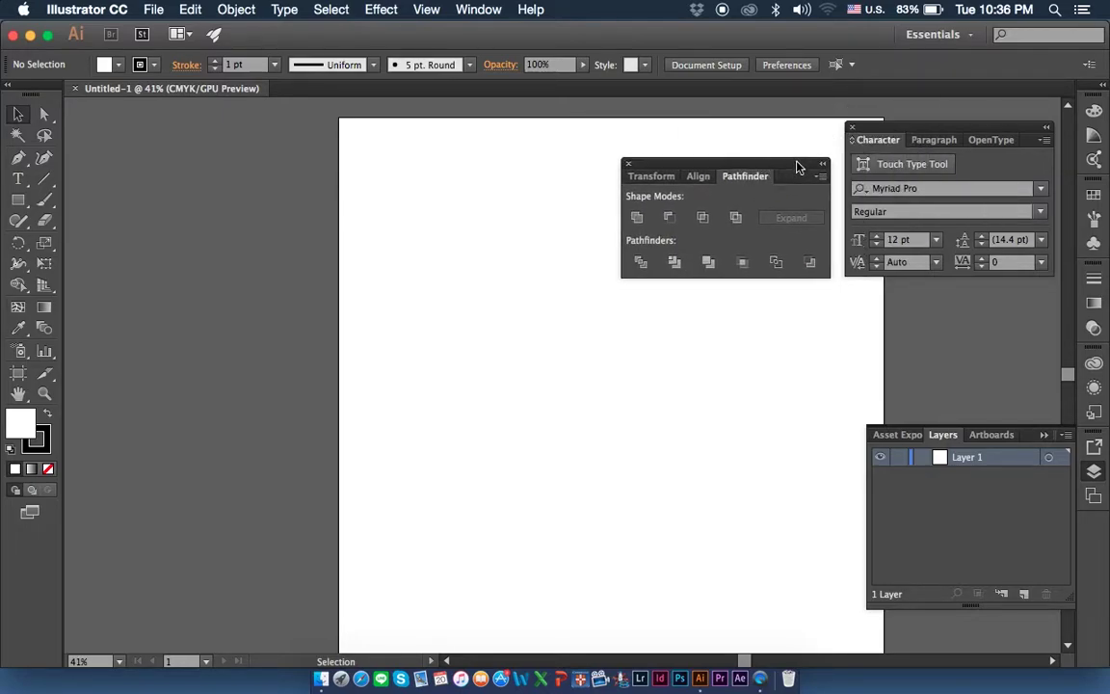
Close the Pathfinder and Character panel groups and collapse Asset Export into the dock.
click(897, 435)
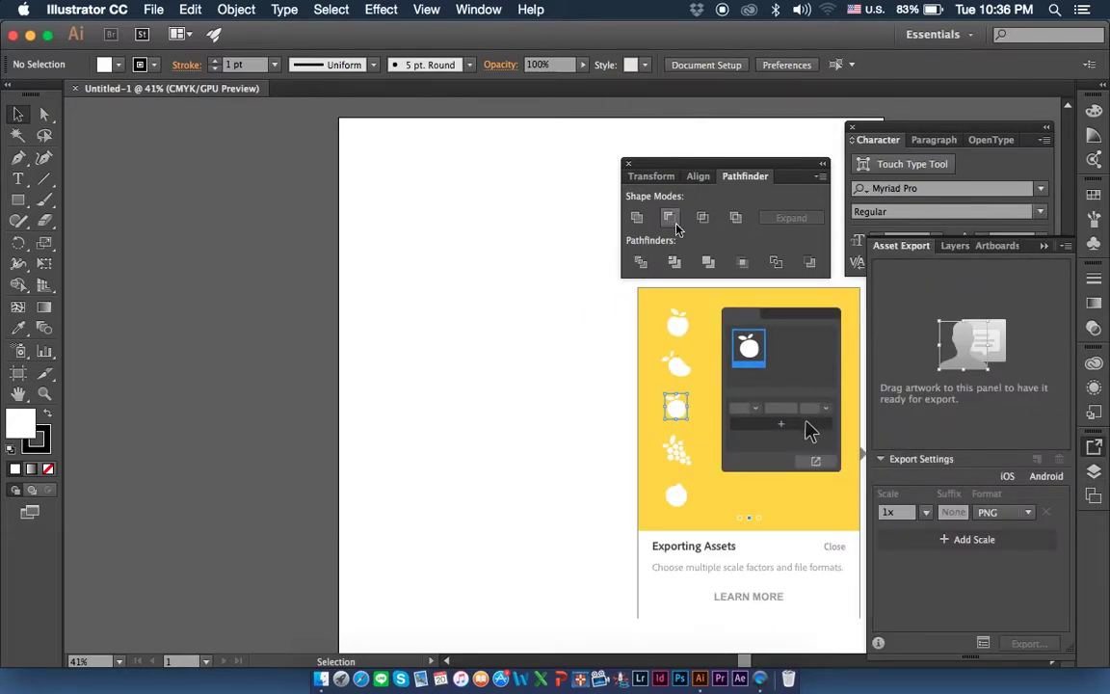
click(629, 163)
click(853, 128)
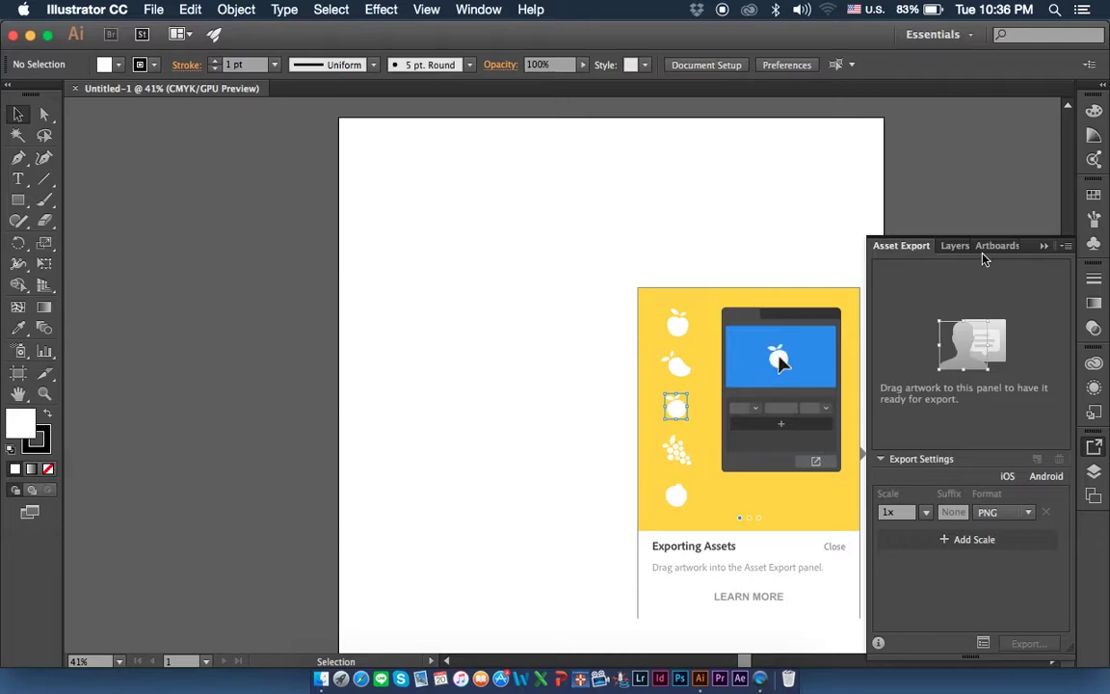
click(1045, 247)
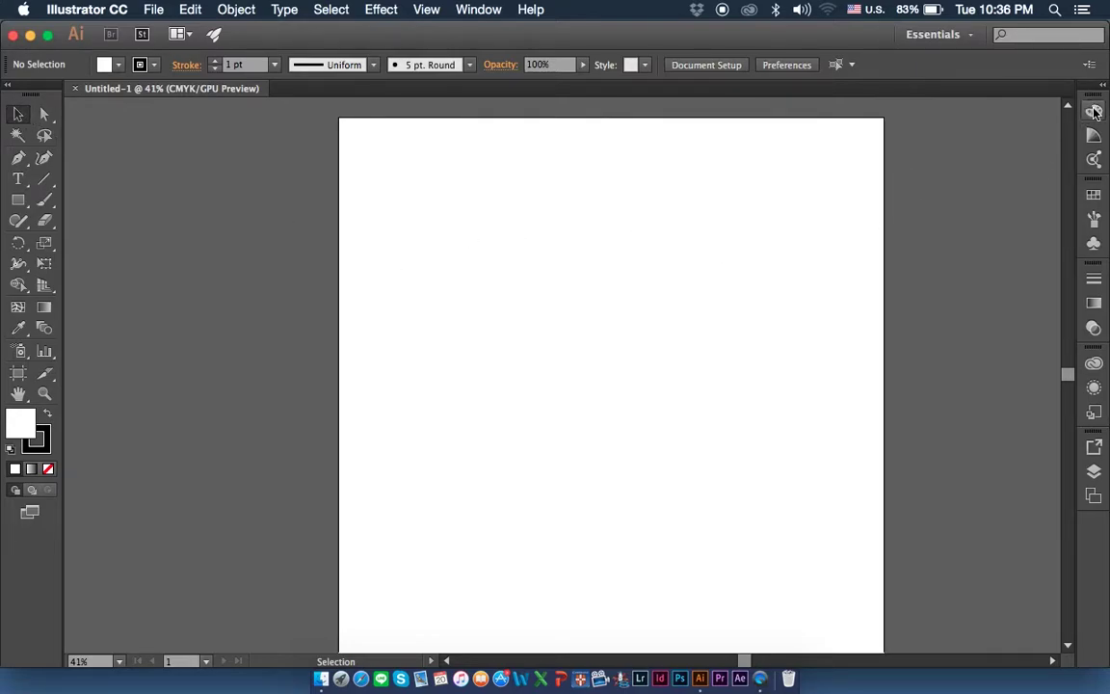
click(1095, 140)
click(1095, 140)
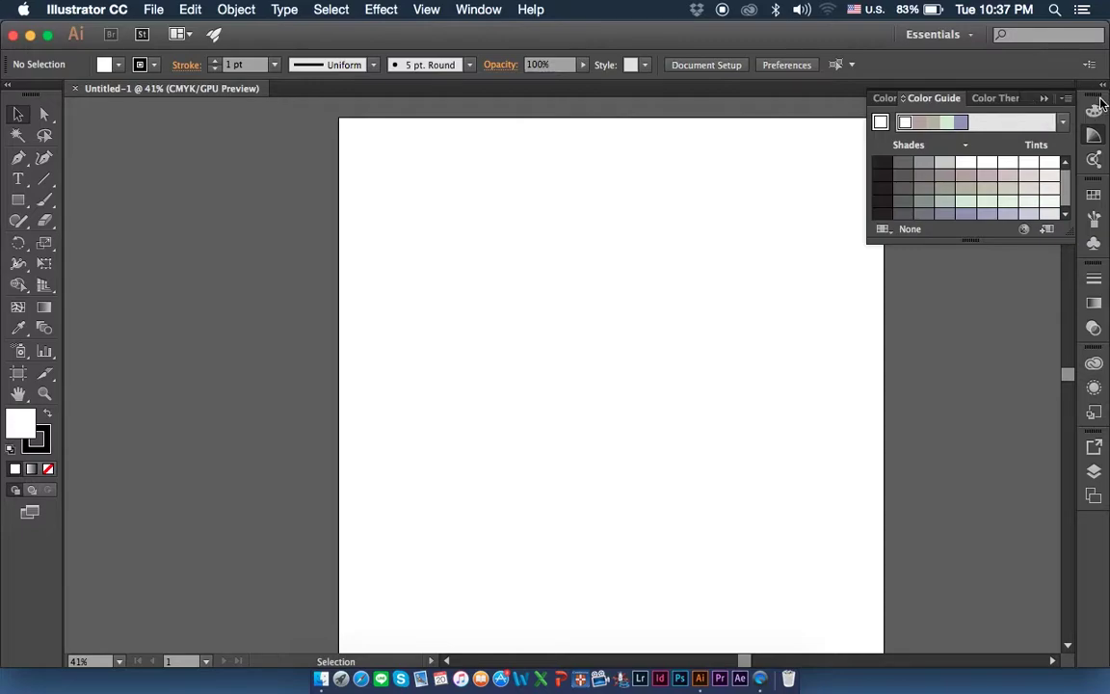
click(907, 359)
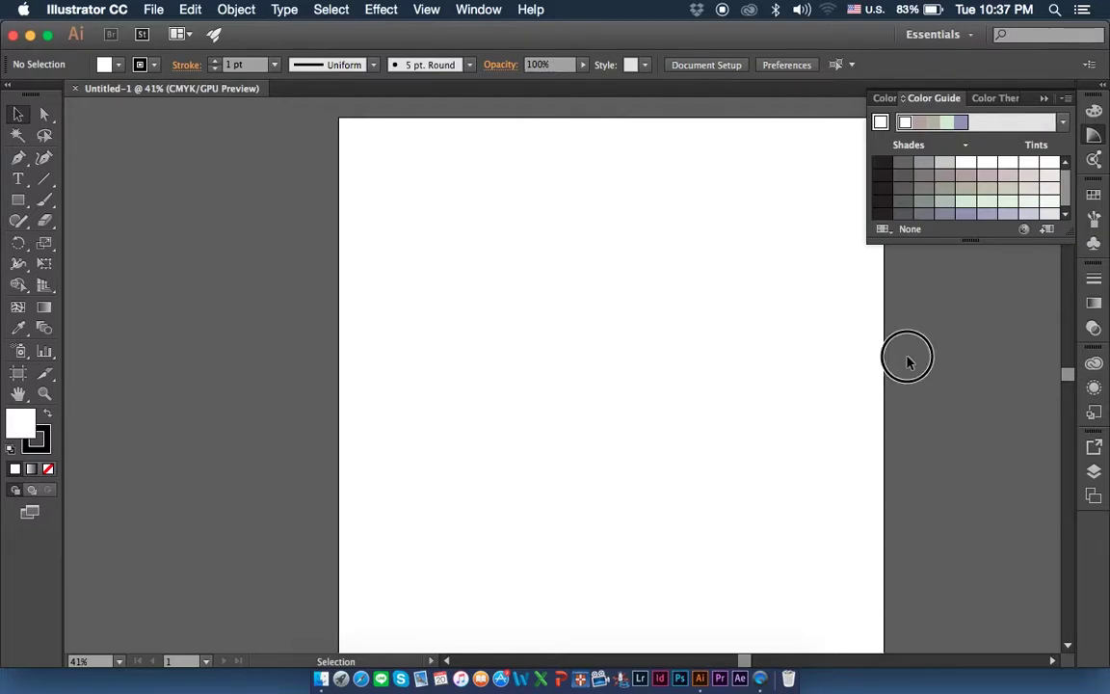
click(468, 11)
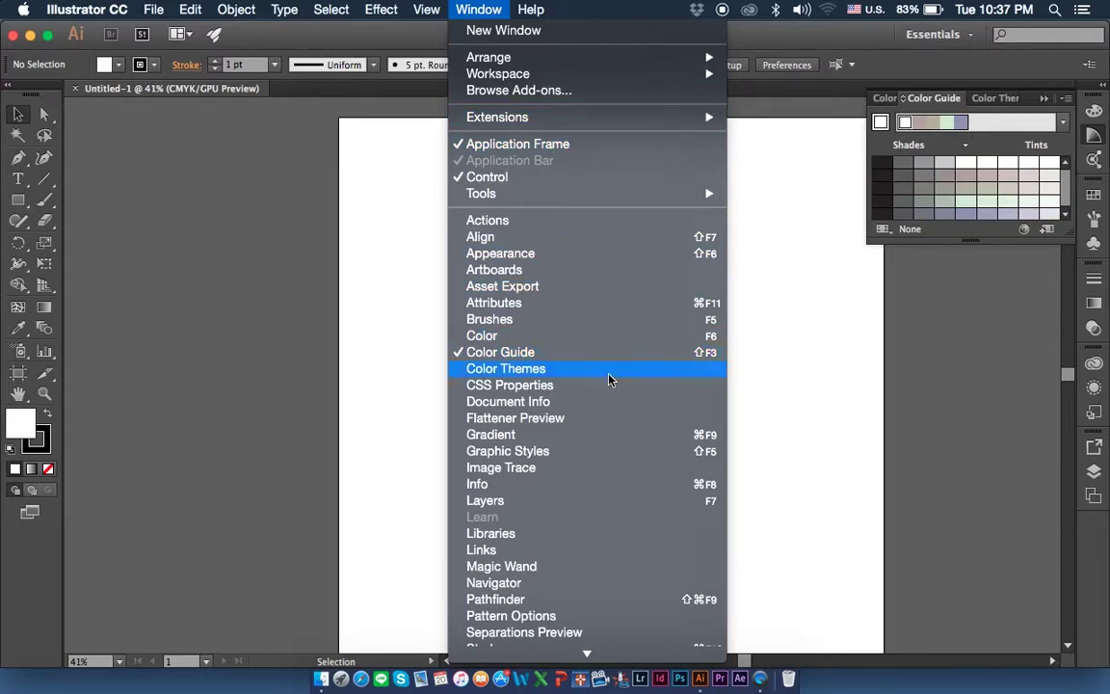
scroll(608, 380, down, 2)
scroll(608, 380, down, 4)
scroll(608, 379, down, 1)
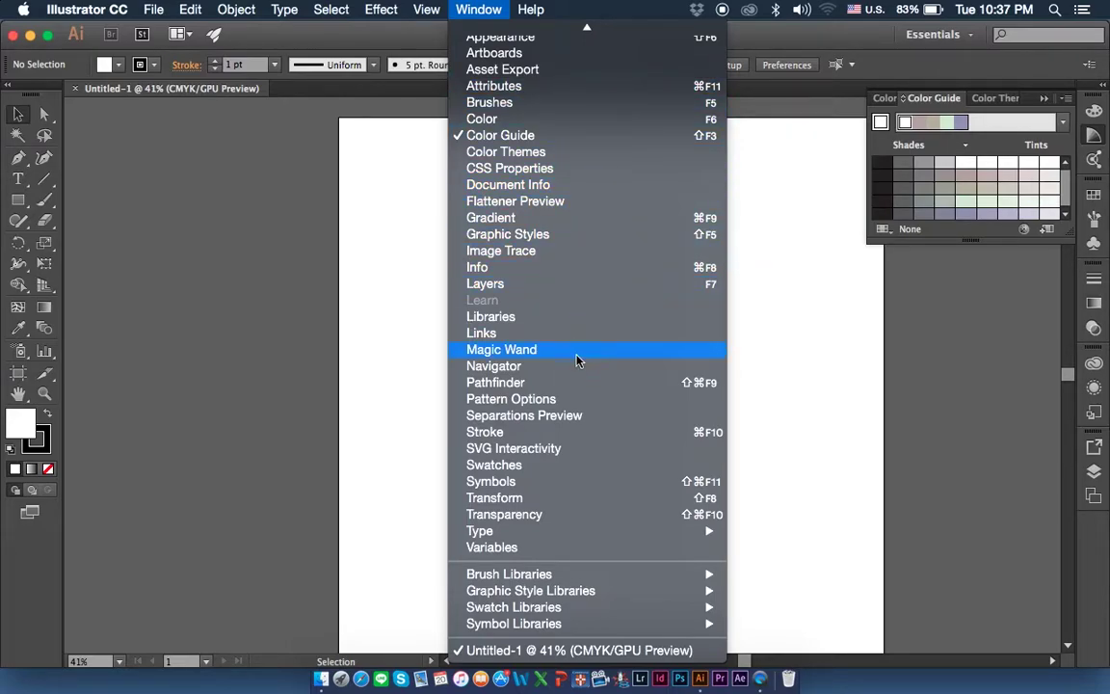
click(388, 322)
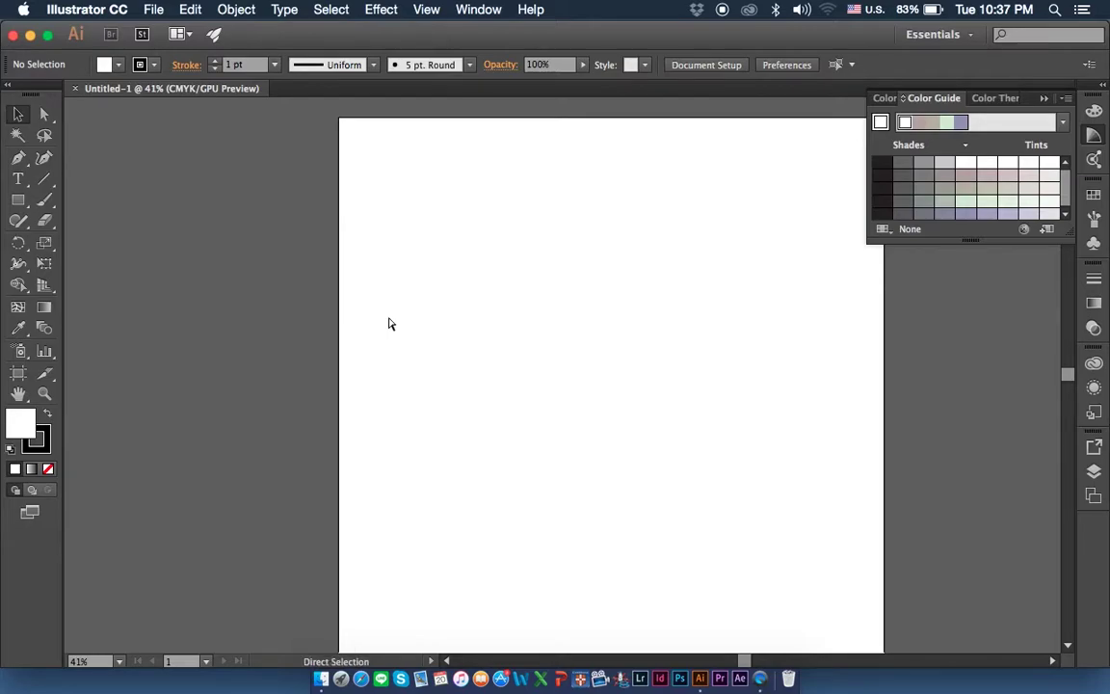
Open the Character panel with Cmd+T and collapse the Color Guide panel.
key(super+t)
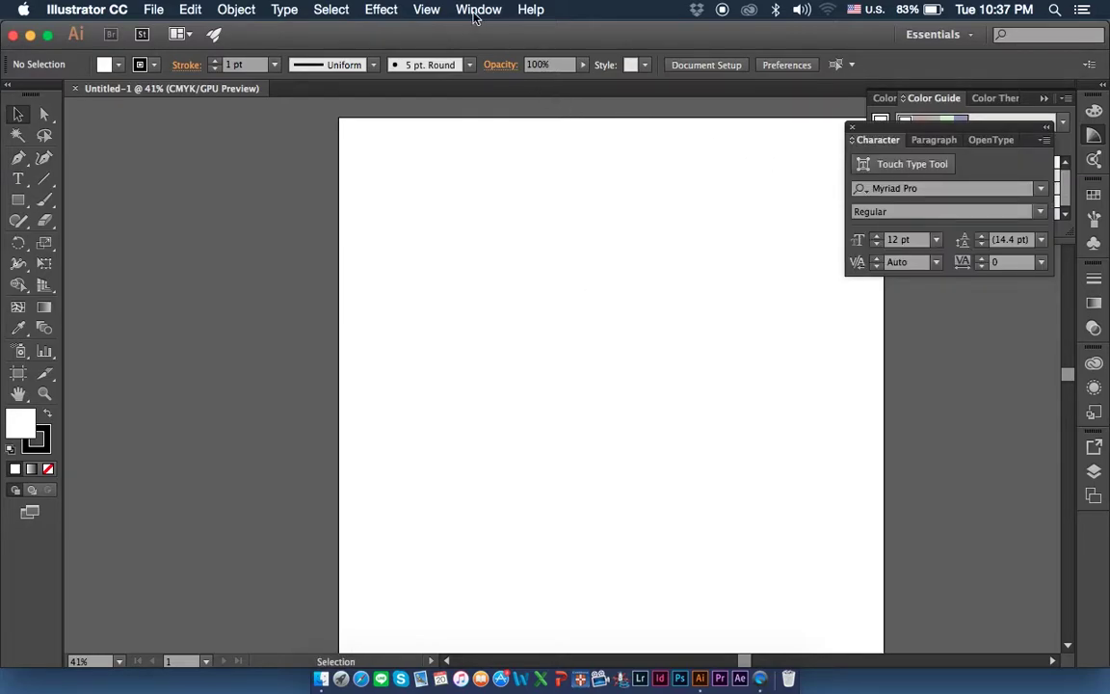
click(476, 8)
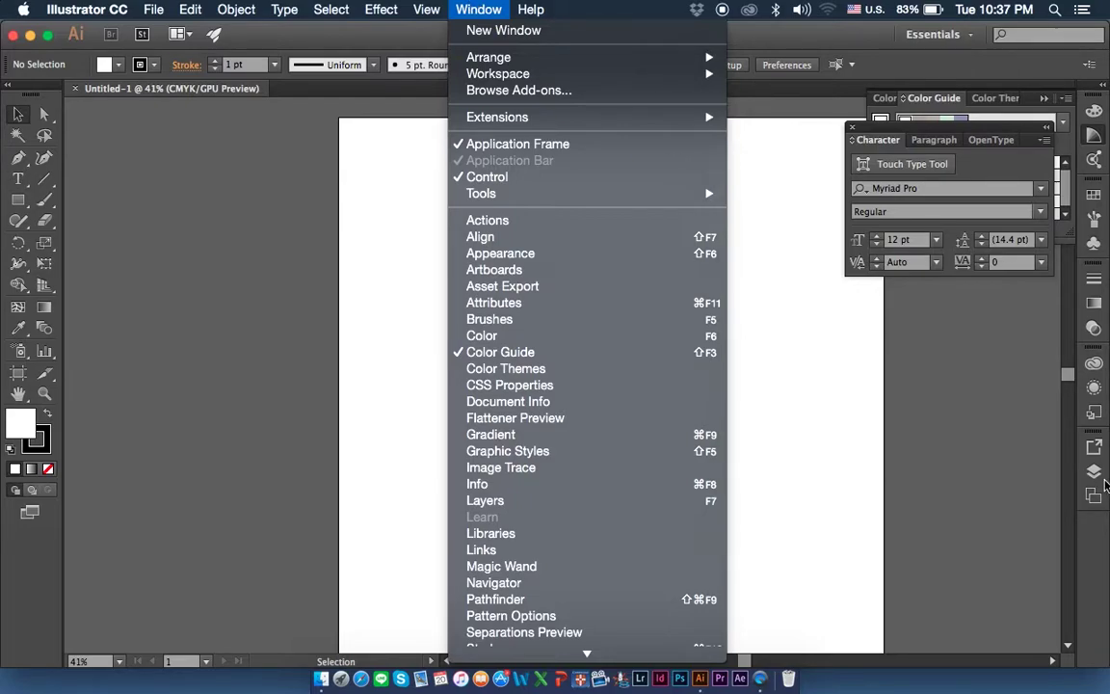
click(982, 424)
click(1095, 471)
Open and hide the Layers panel again, then pan around the blank artboard.
click(1095, 471)
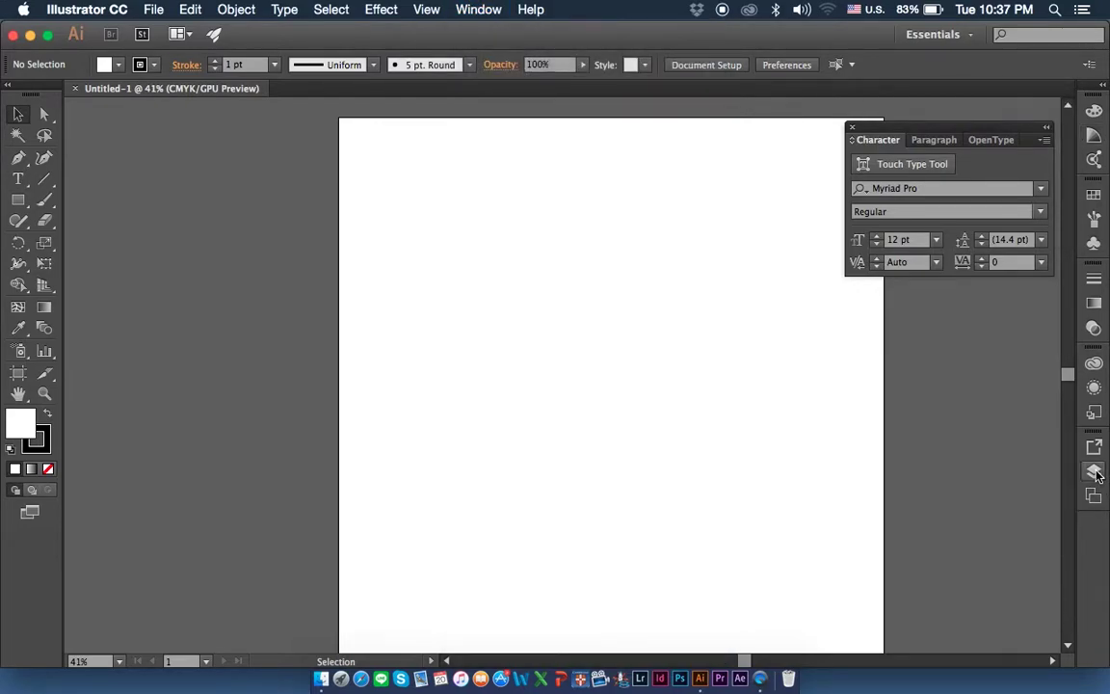
click(480, 10)
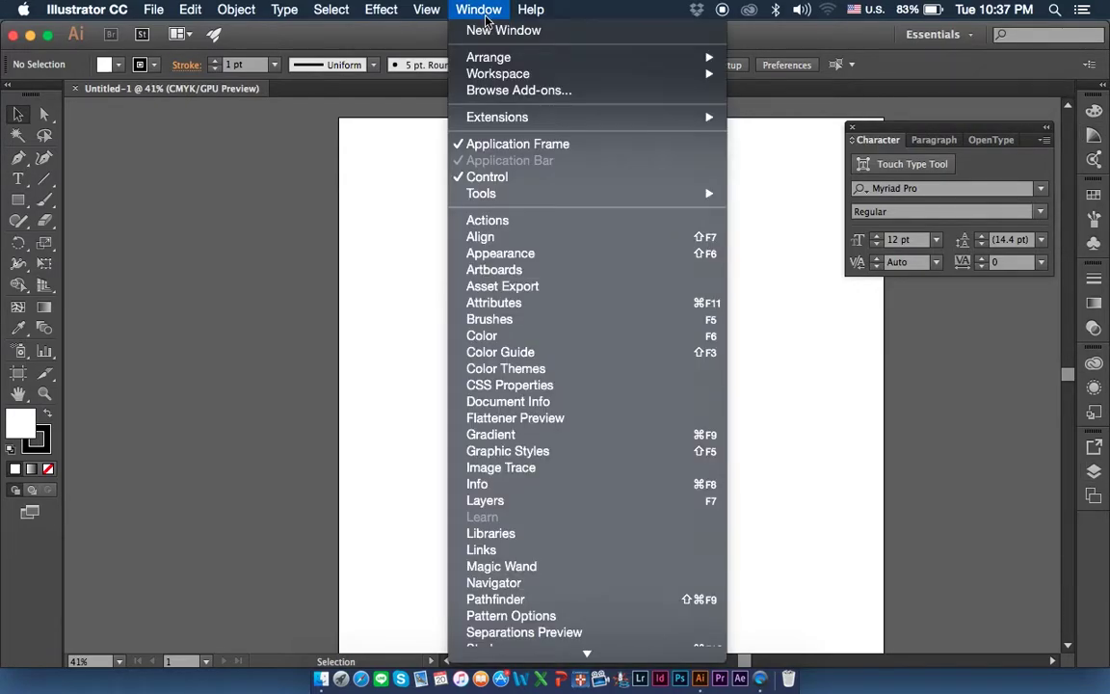
click(558, 500)
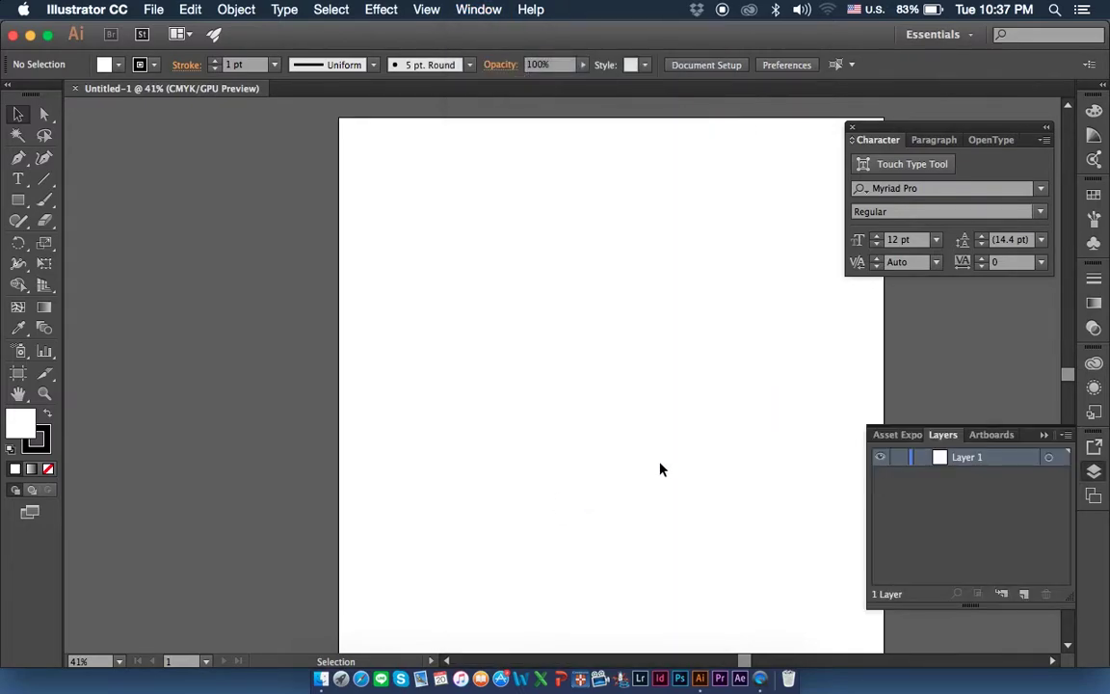
click(1044, 435)
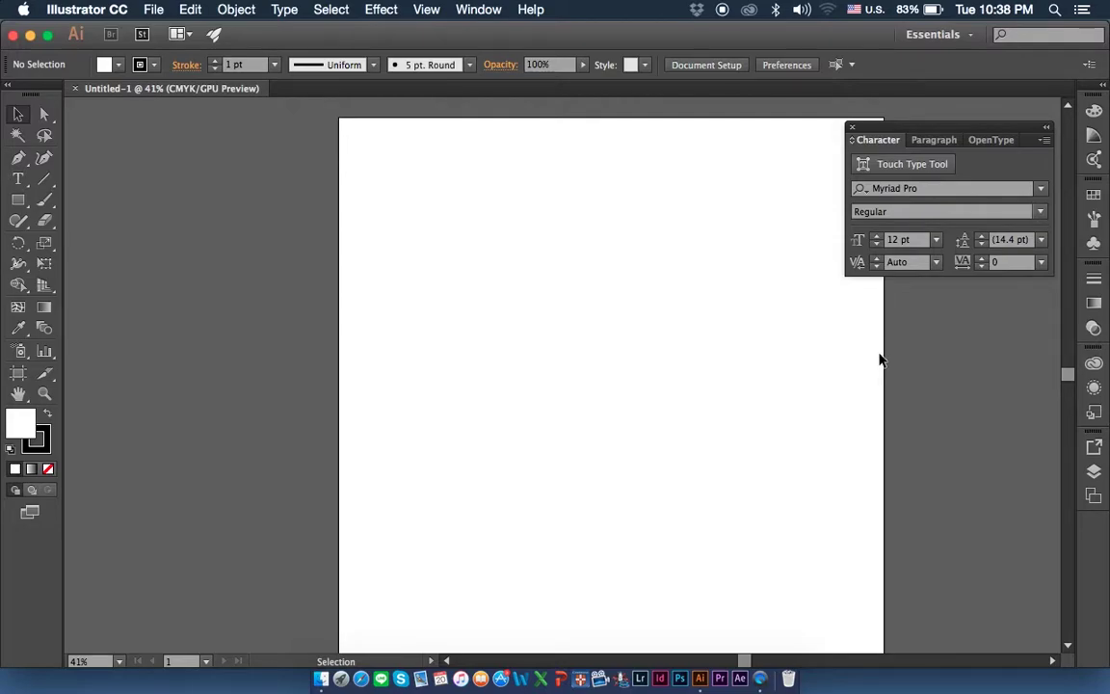
scroll(525, 427, right, 2)
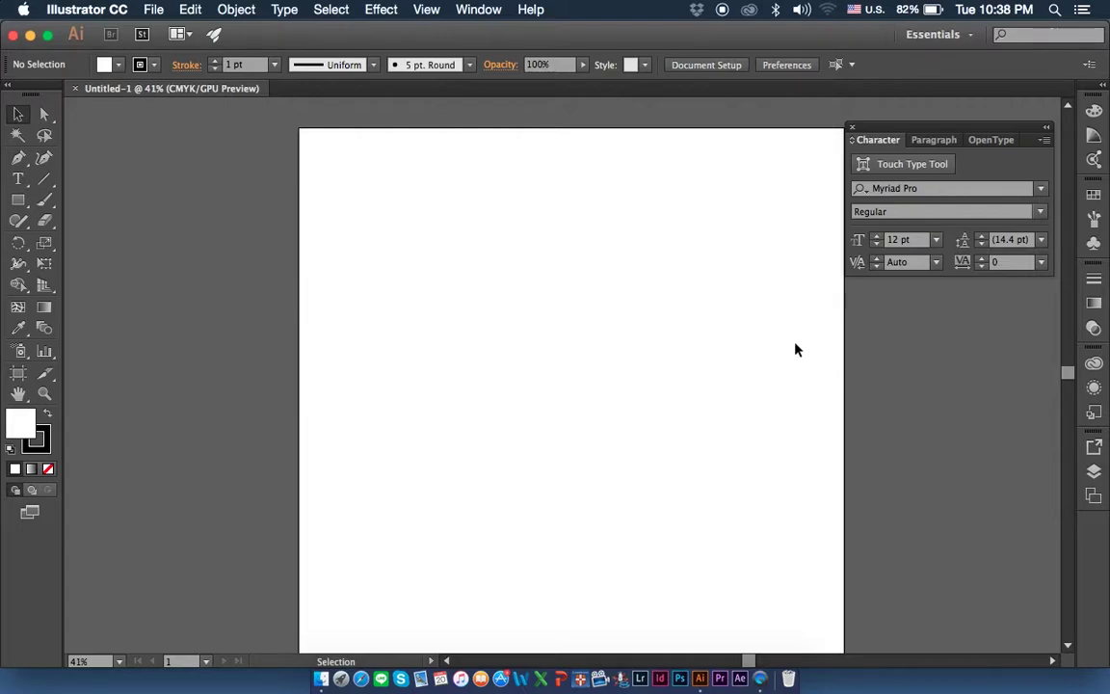
scroll(160, 274, left, 3)
scroll(160, 274, up, 1)
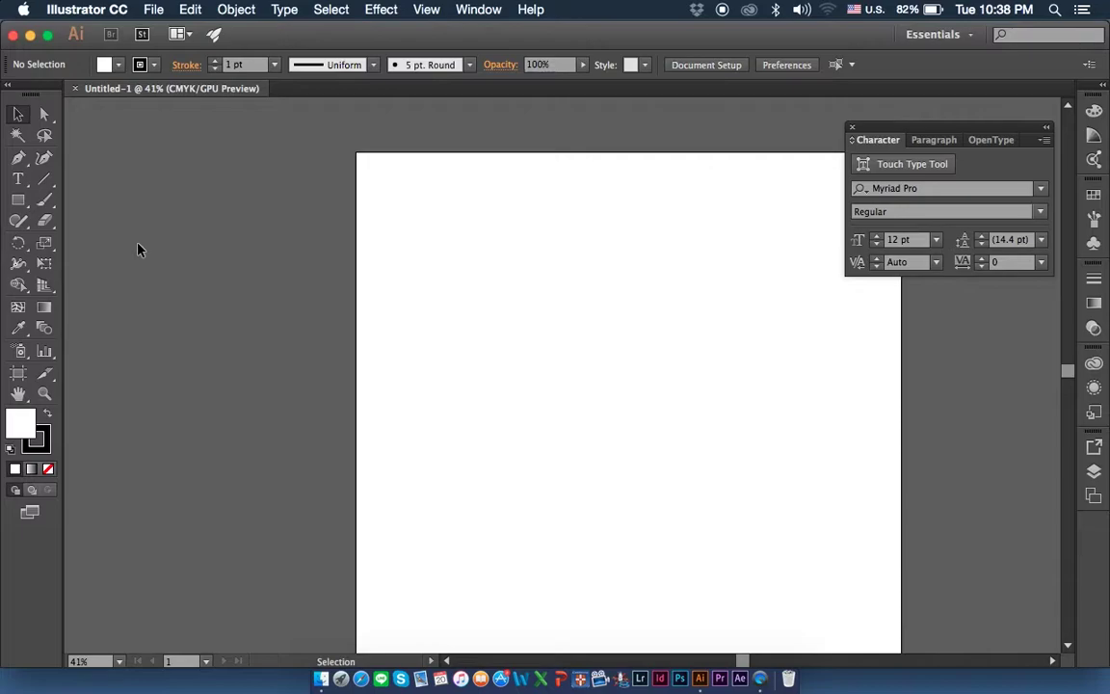
Add the text 'fkfhjsfkjfjkzkfj' in Myriad Pro at about 117 pt and highlight part of it.
key(t)
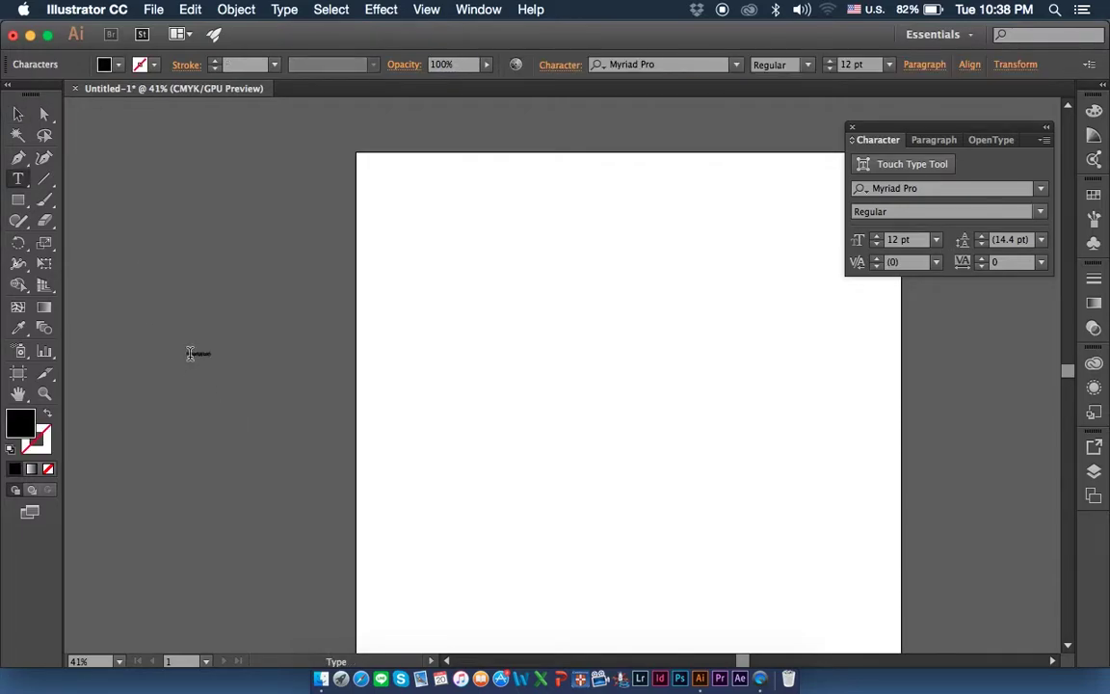
drag(226, 360, 460, 485)
click(15, 112)
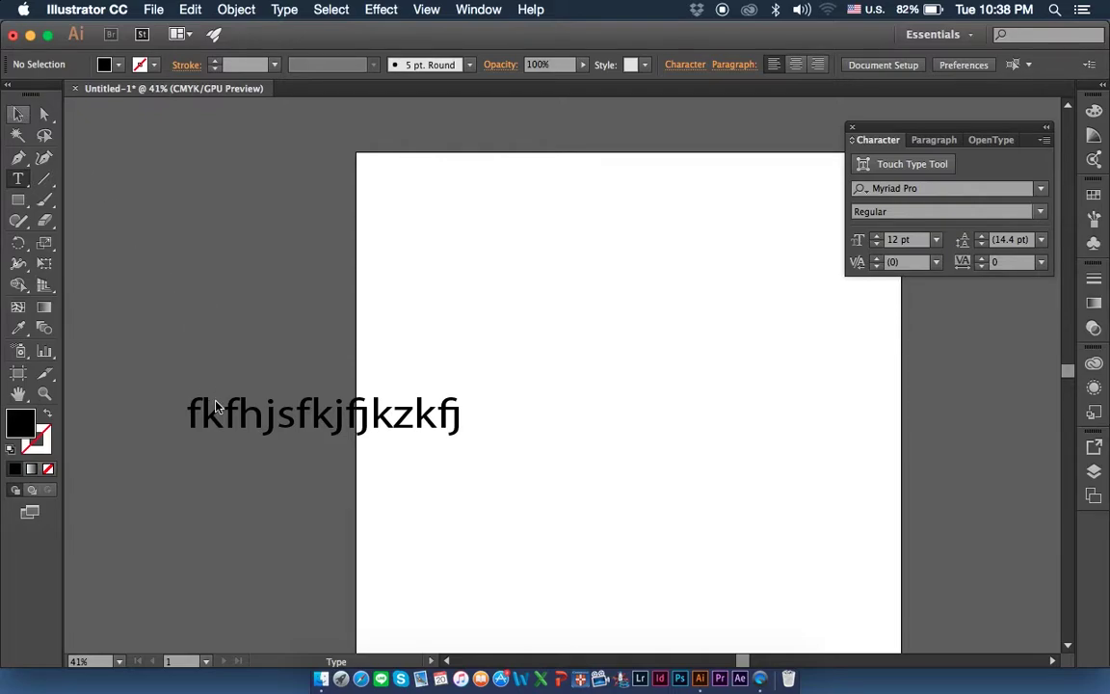
click(248, 417)
key(t)
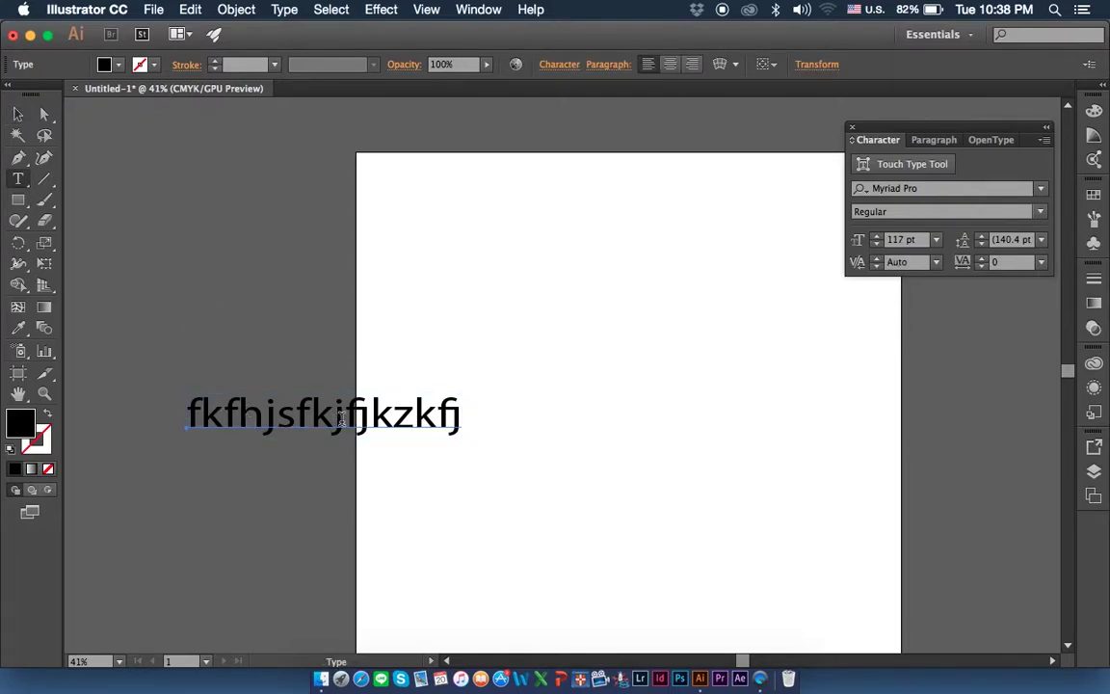
drag(188, 416, 474, 449)
drag(345, 417, 510, 408)
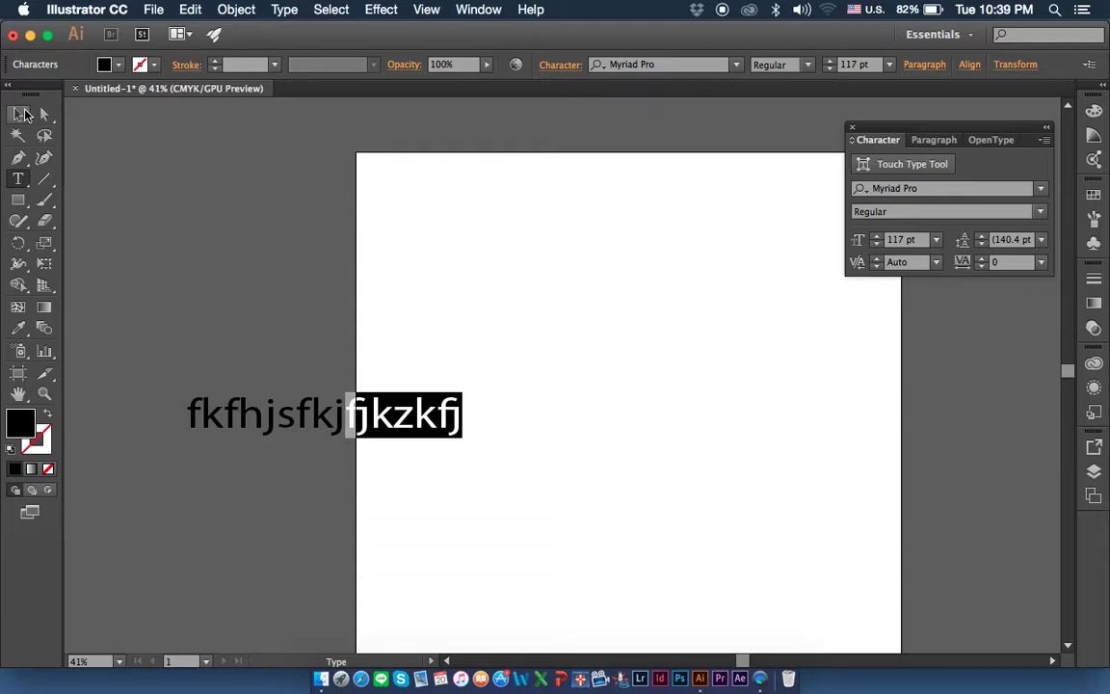
click(17, 114)
Select and delete the sample text line, then recentre the empty artboard.
click(219, 244)
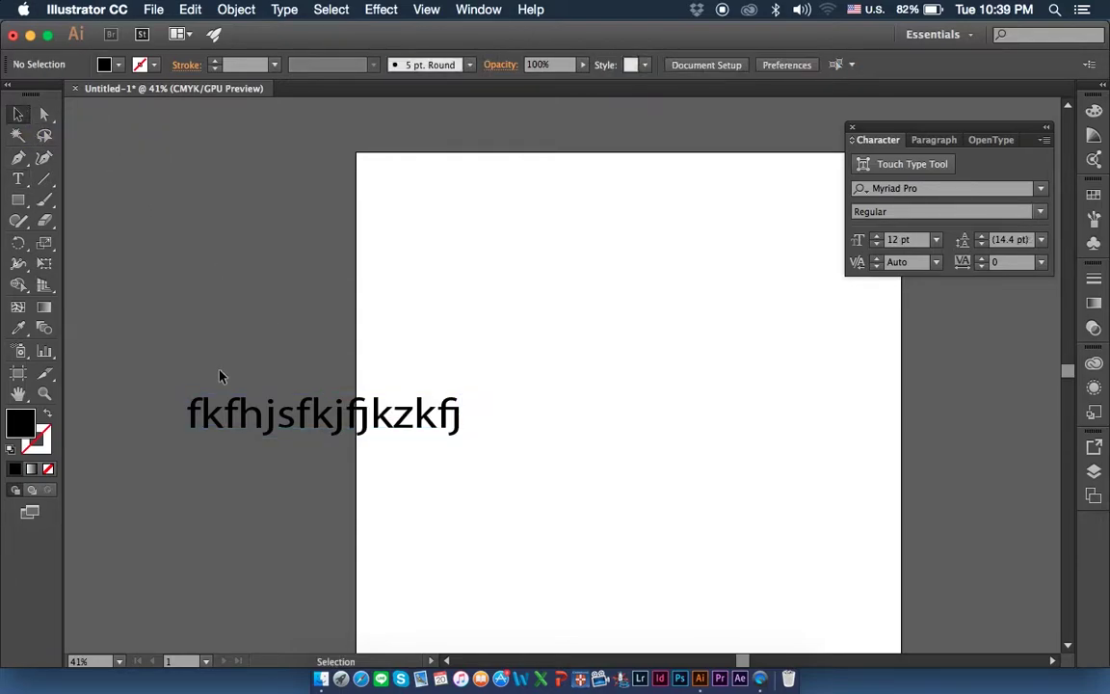
click(234, 416)
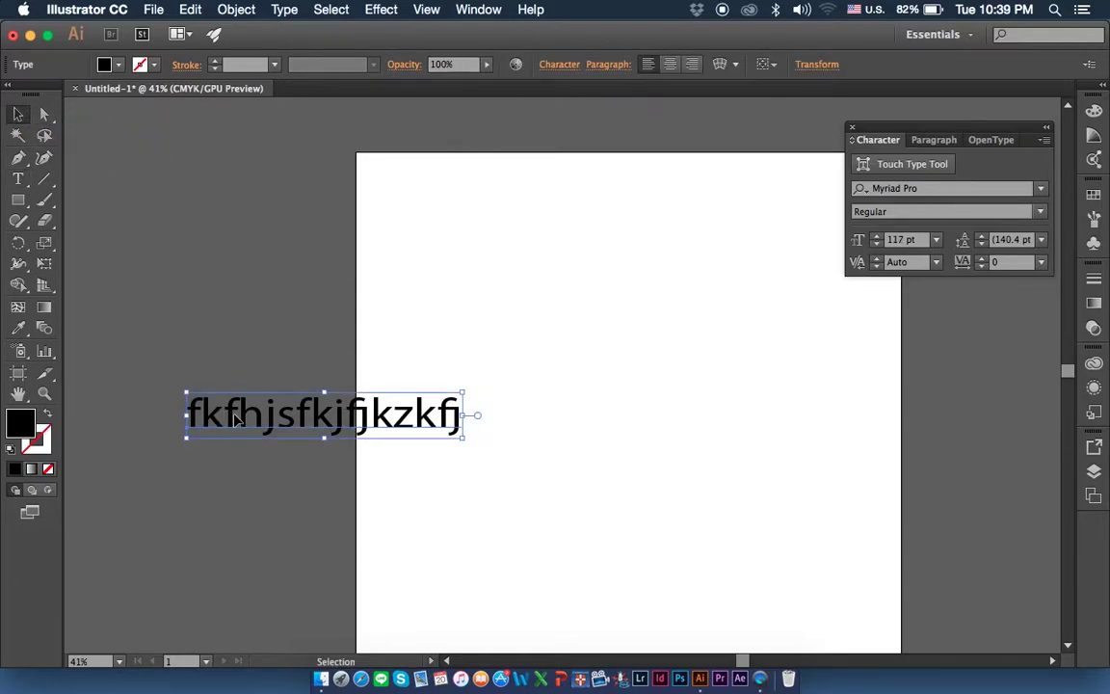
key(Delete)
scroll(280, 425, down, 2)
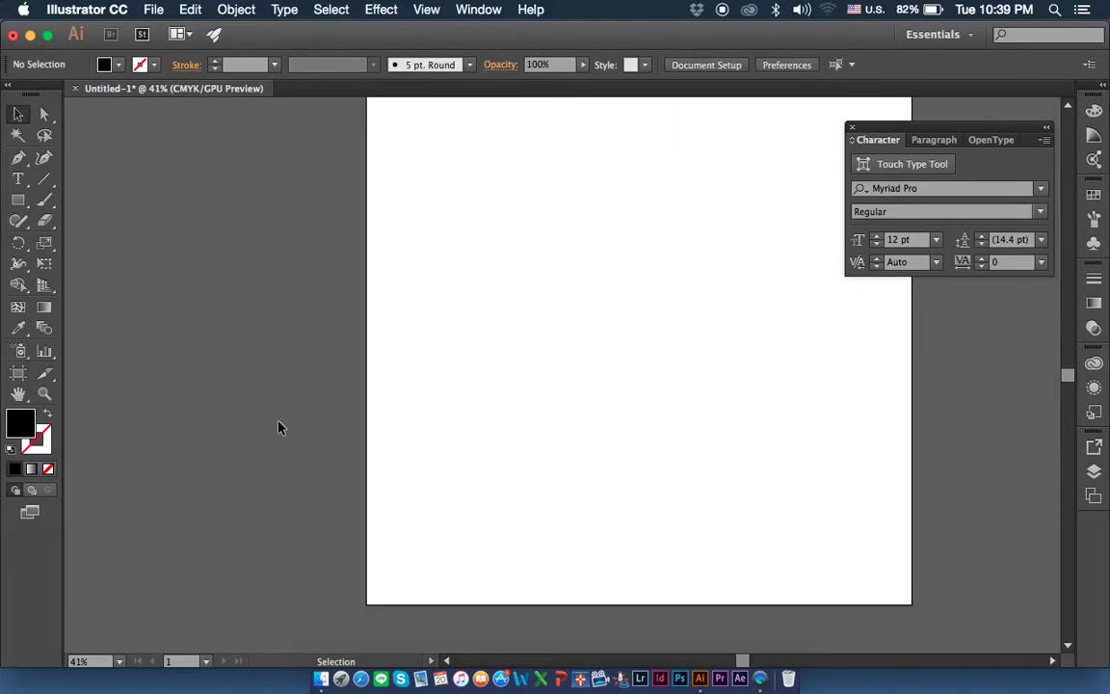
scroll(277, 427, right, 2)
scroll(278, 427, up, 10)
scroll(279, 426, up, 1)
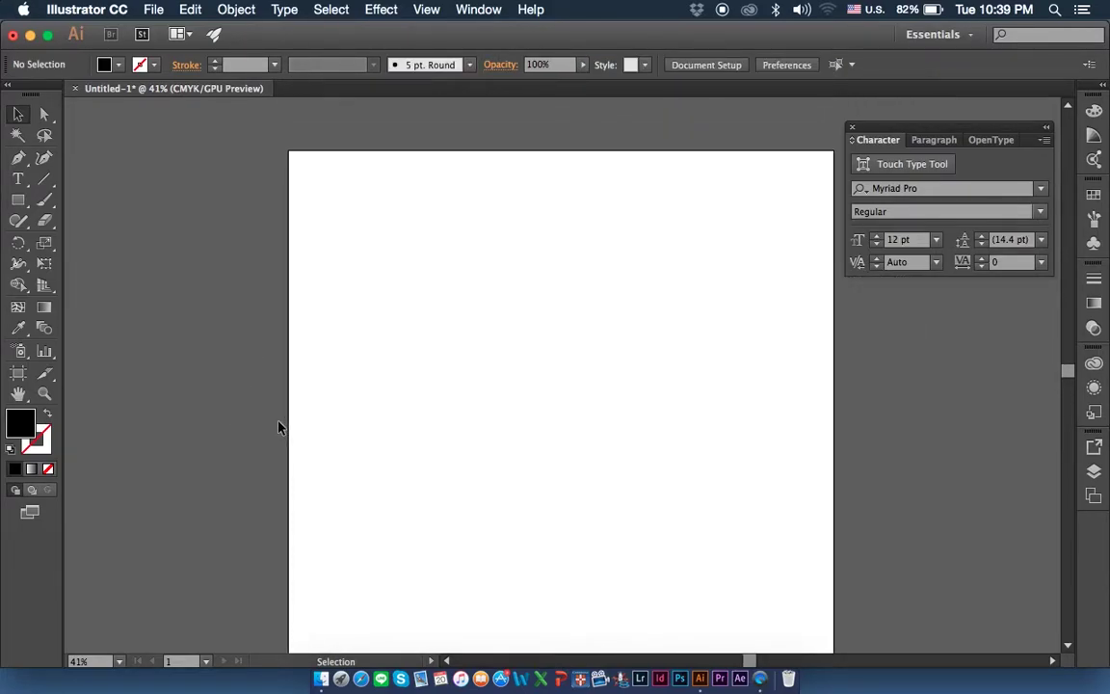
scroll(273, 253, right, 2)
scroll(273, 253, down, 1)
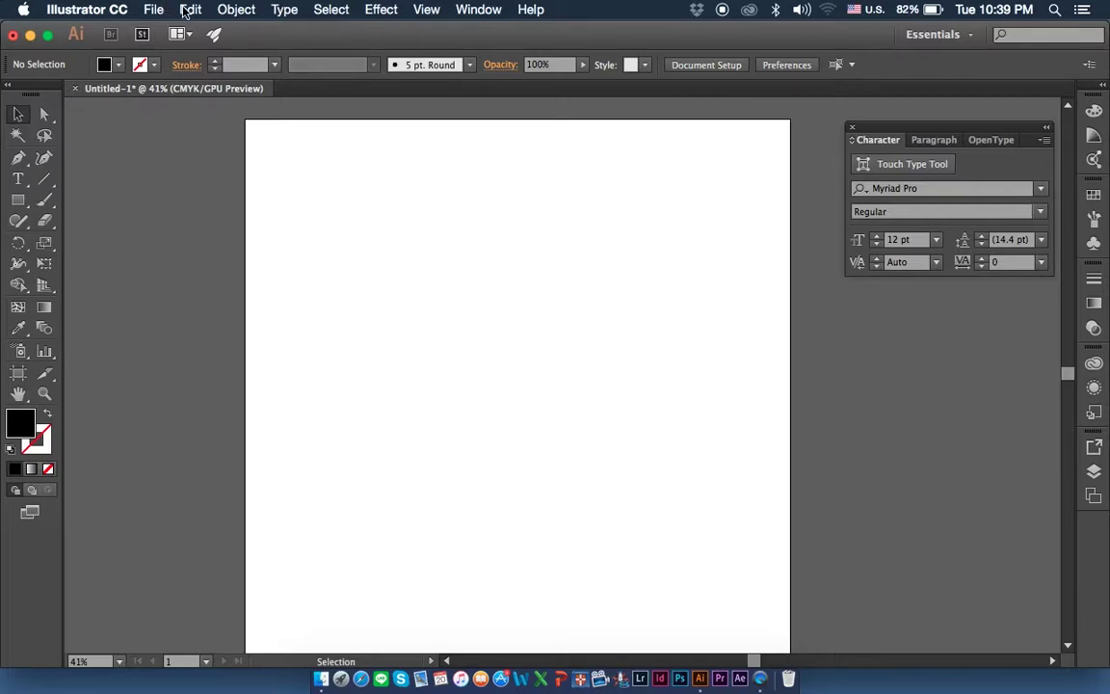
Review the working spaces in Edit > Color Settings, cancel unchanged, and reopen the Edit menu.
click(153, 10)
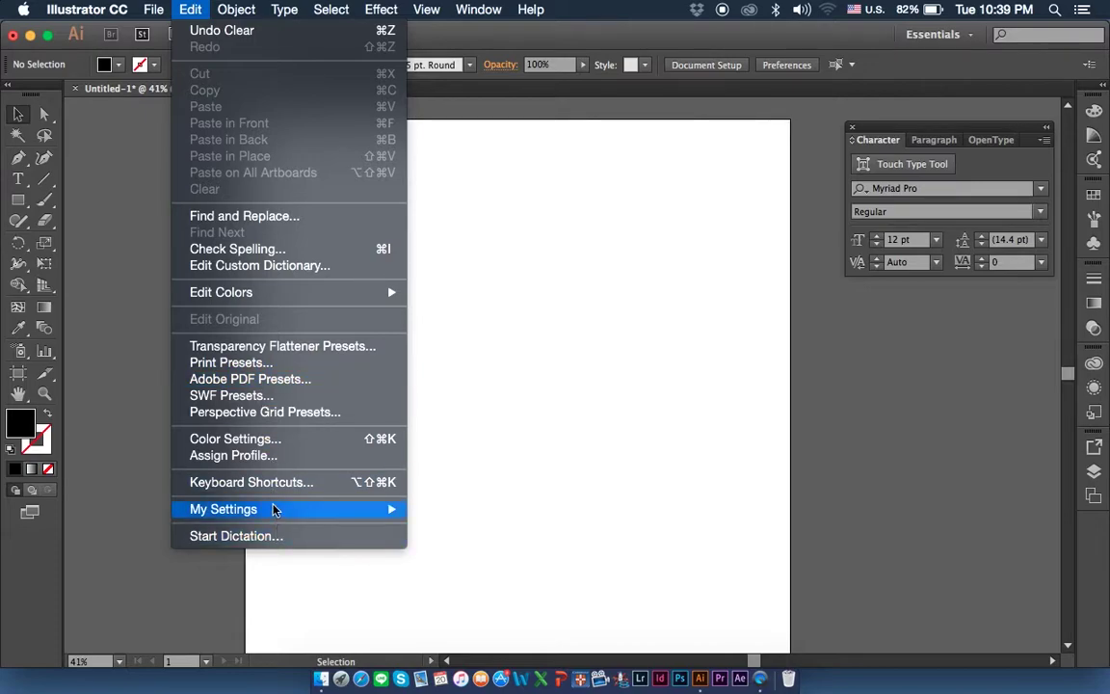
click(269, 441)
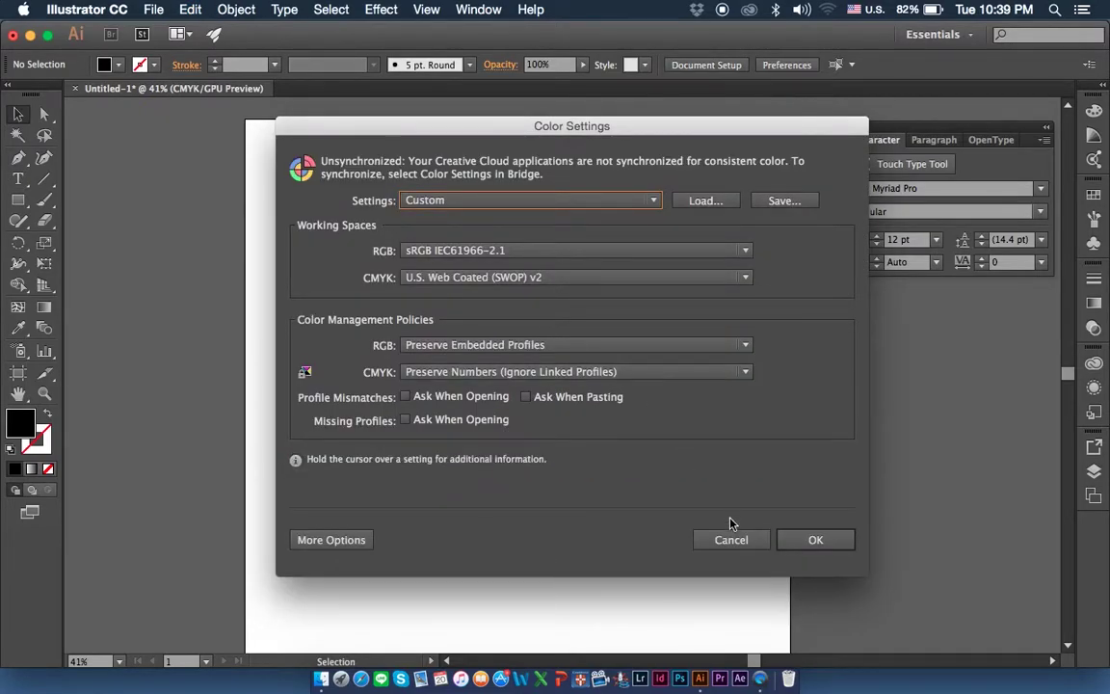
click(732, 538)
click(191, 10)
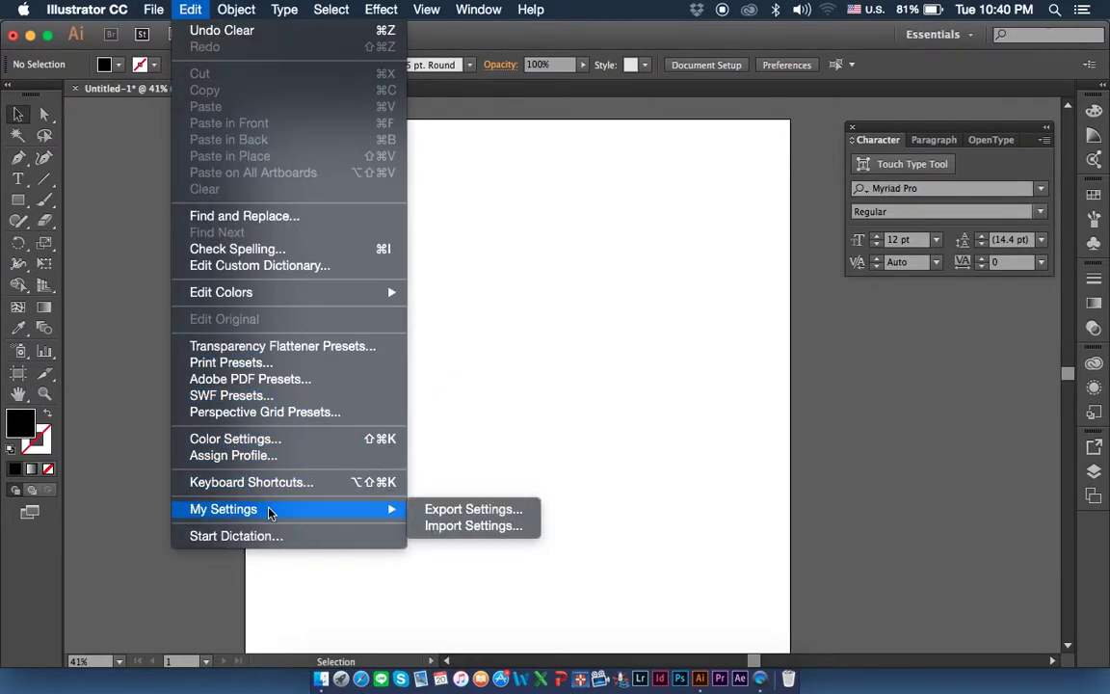
In Keyboard Shortcuts, try giving the Selection tool the key 9, then cancel saving the keyset.
click(283, 492)
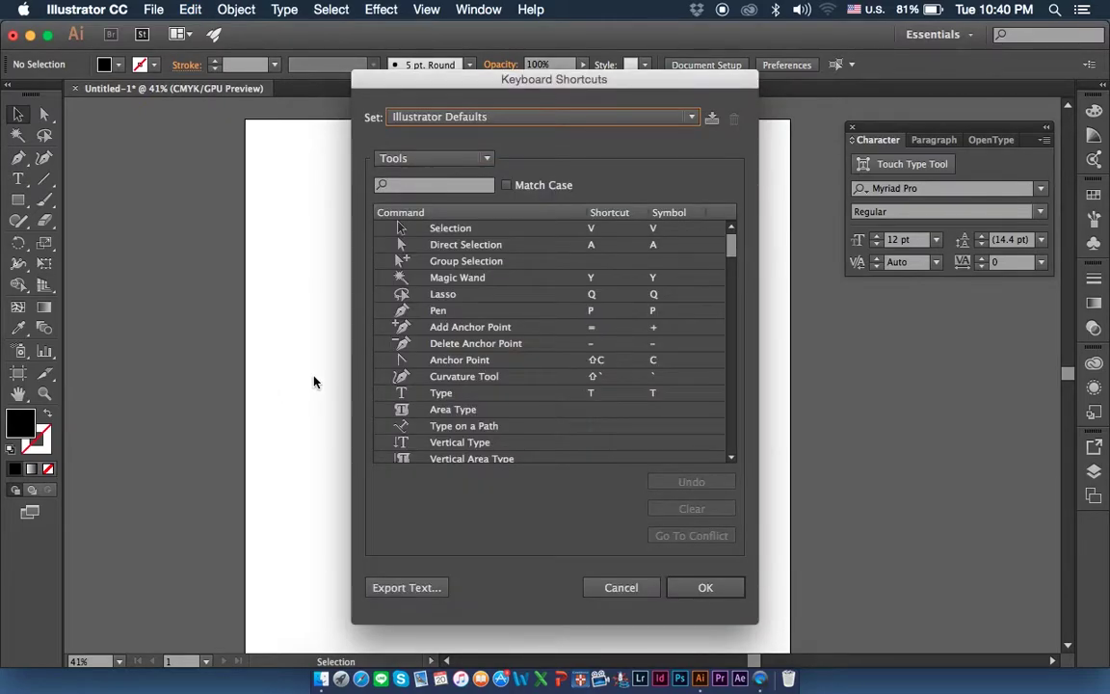
click(594, 230)
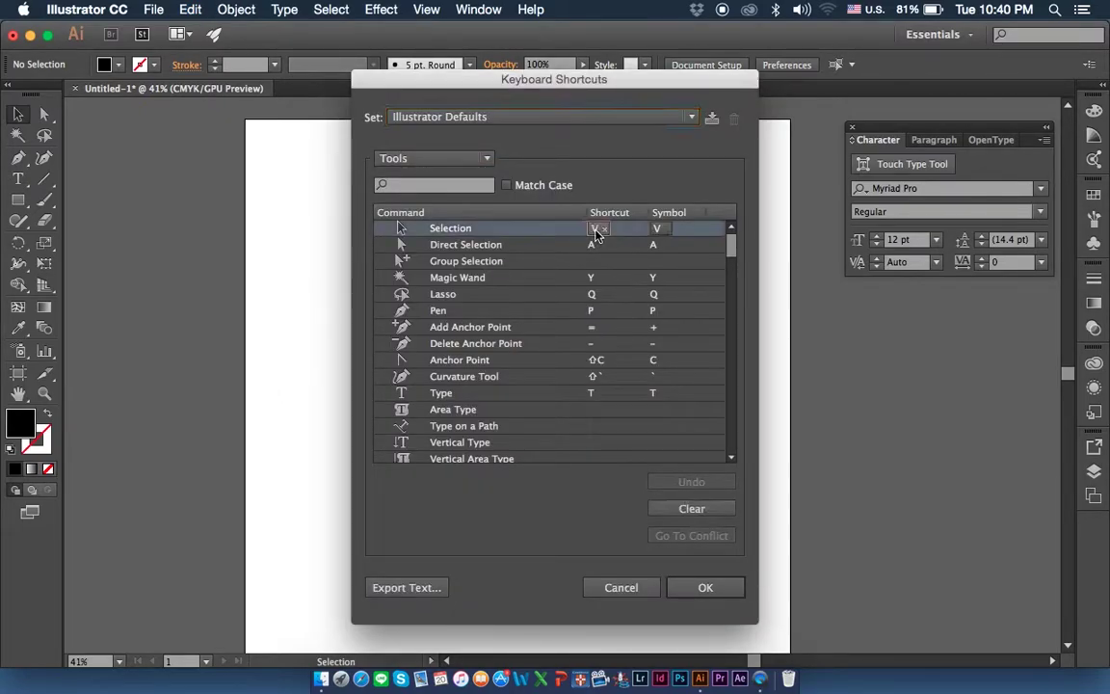
click(593, 245)
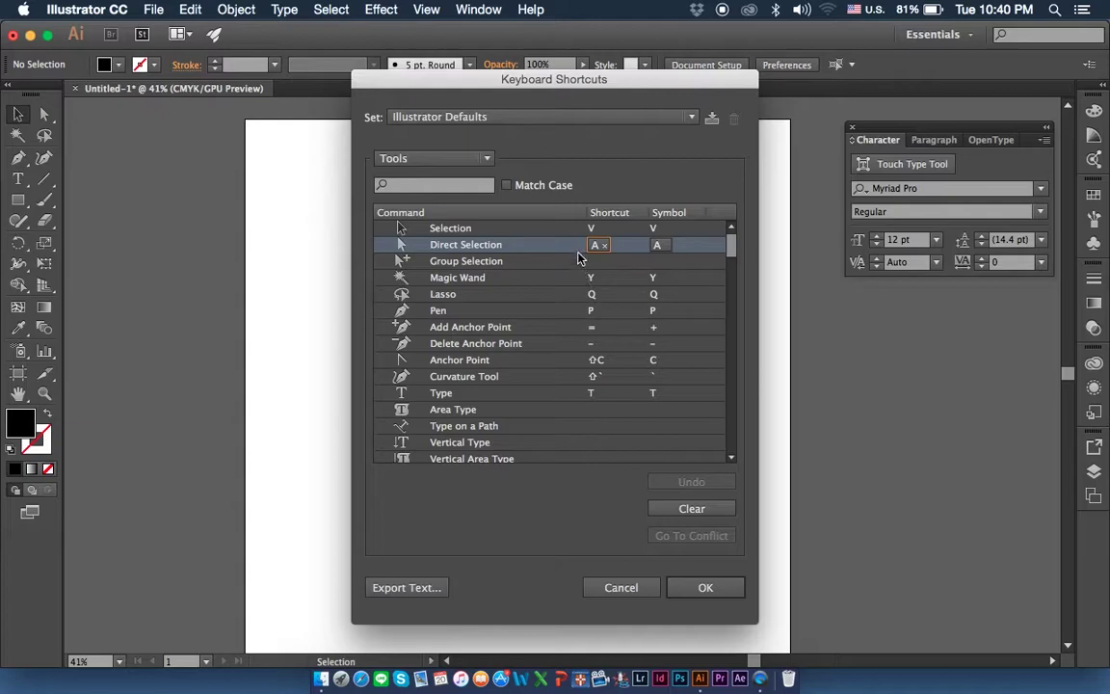
click(593, 229)
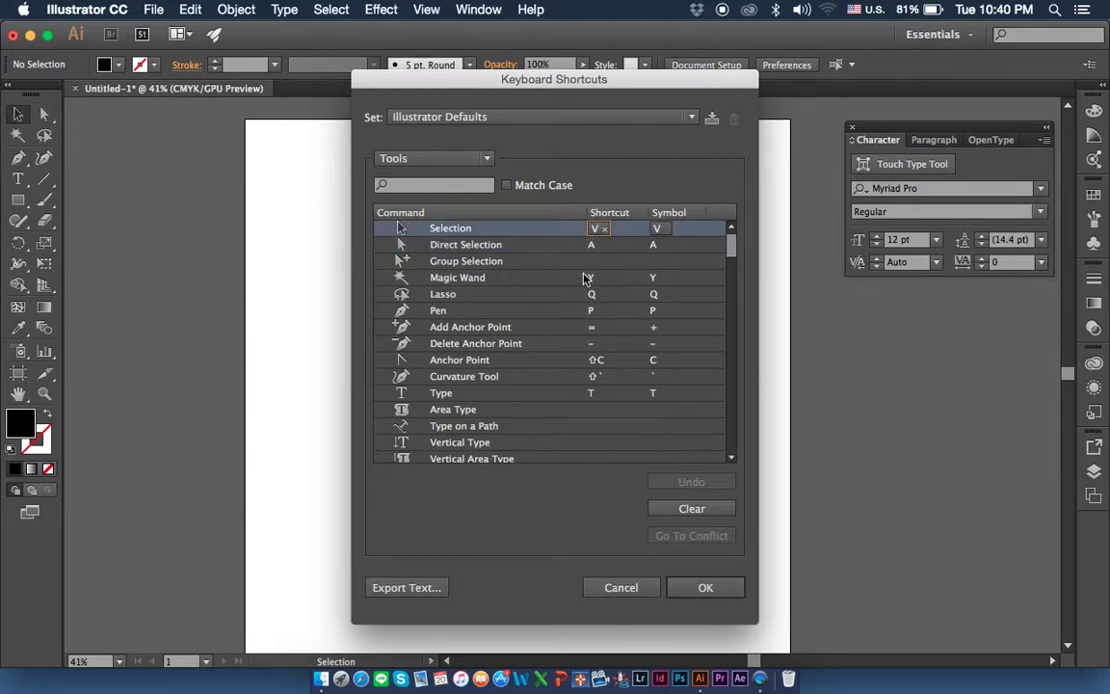
click(658, 228)
text(9)
click(595, 230)
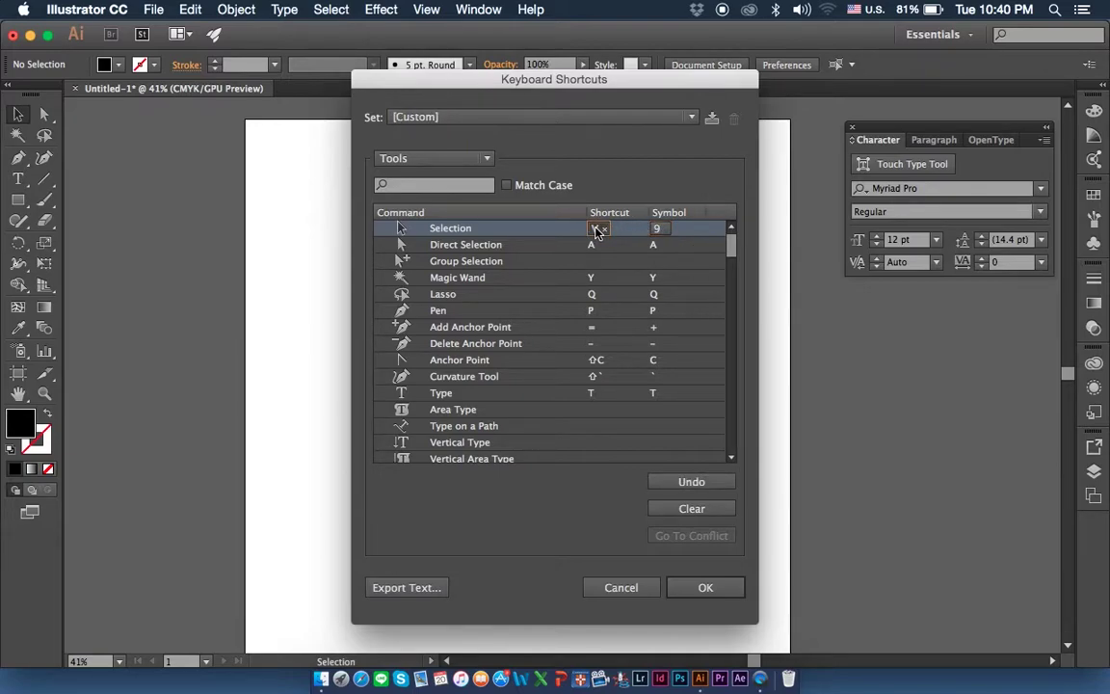
text(9)
click(675, 586)
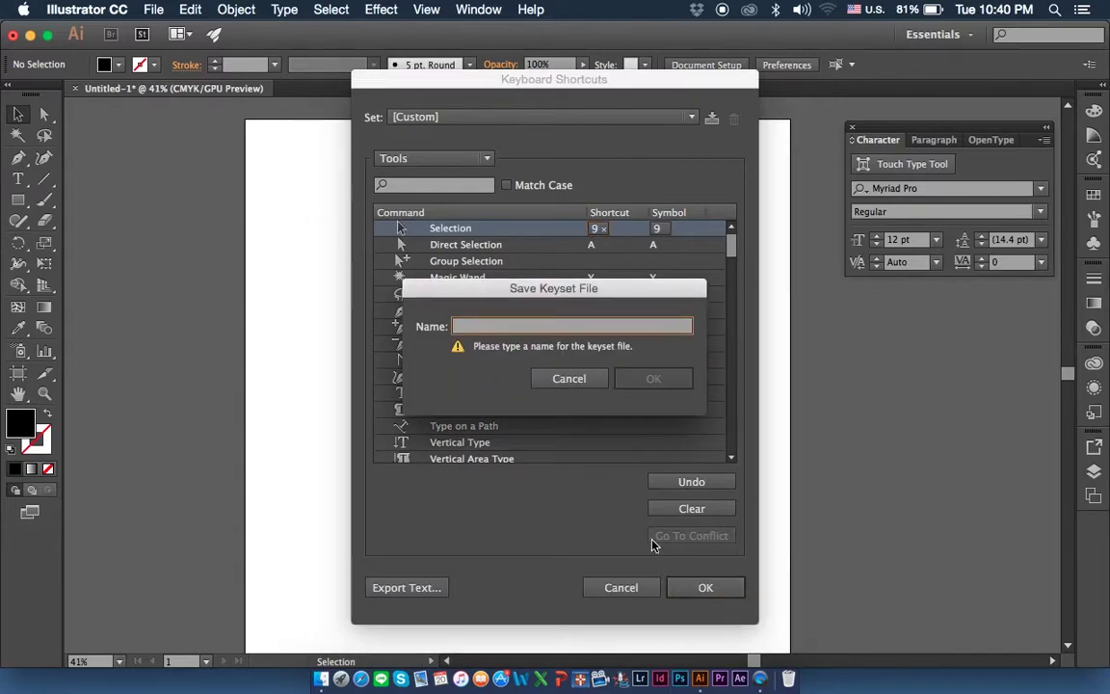
click(564, 378)
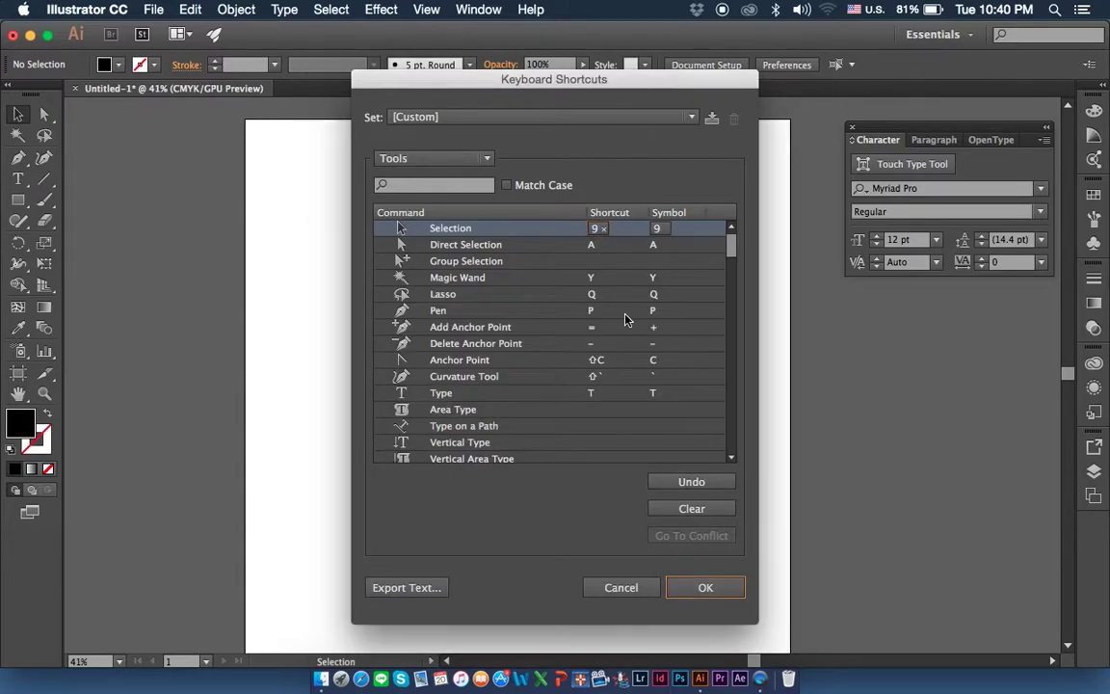
Replace the Selection tool's S shortcut with 4 and save the set as 'picktool'.
click(595, 228)
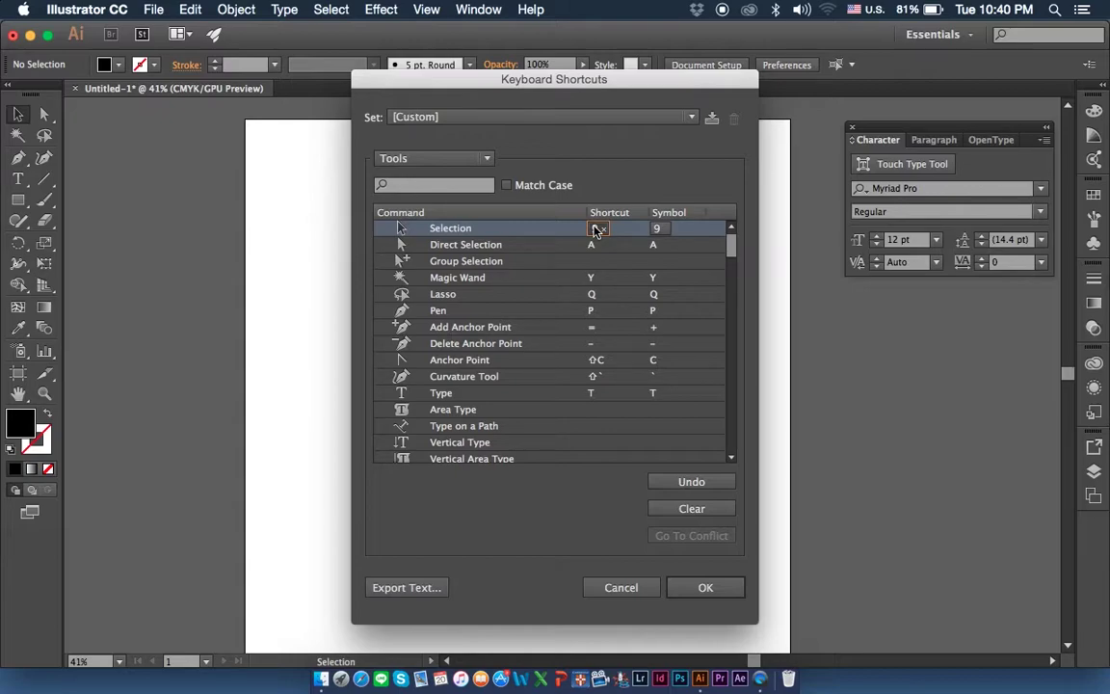
text(s)
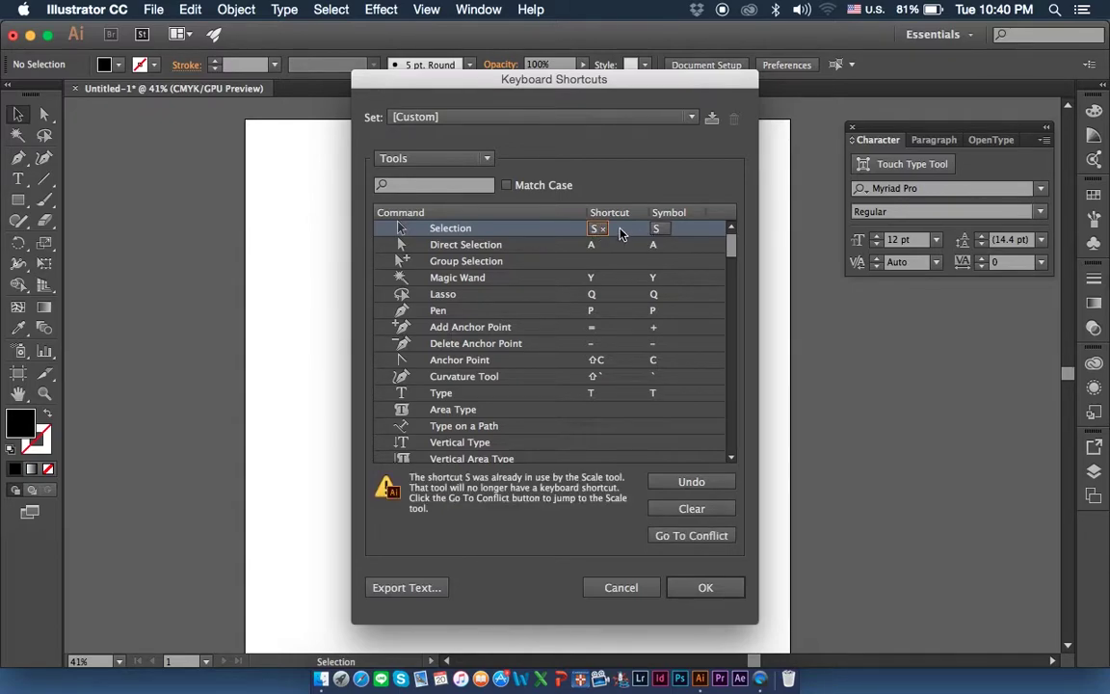
click(603, 229)
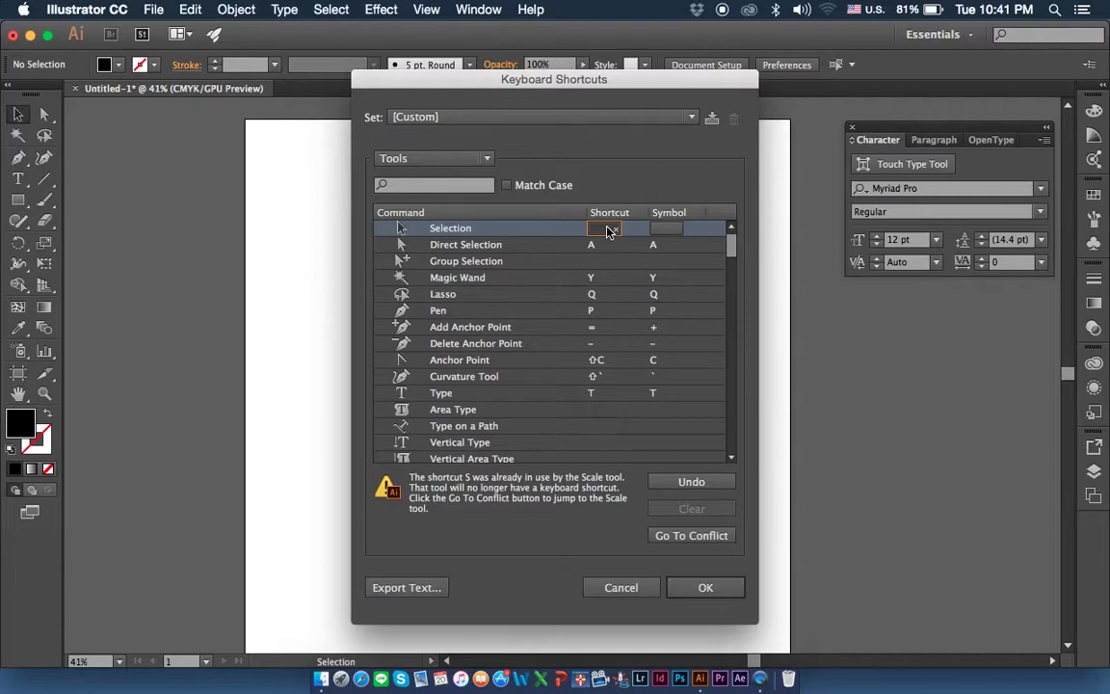
text(k)
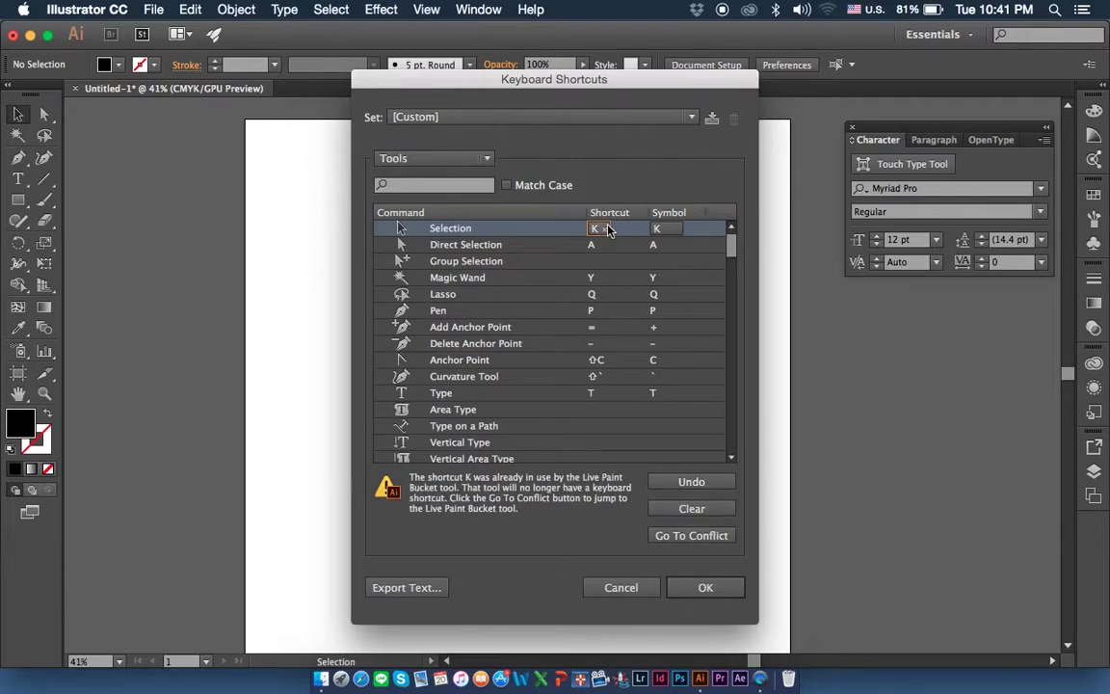
click(605, 228)
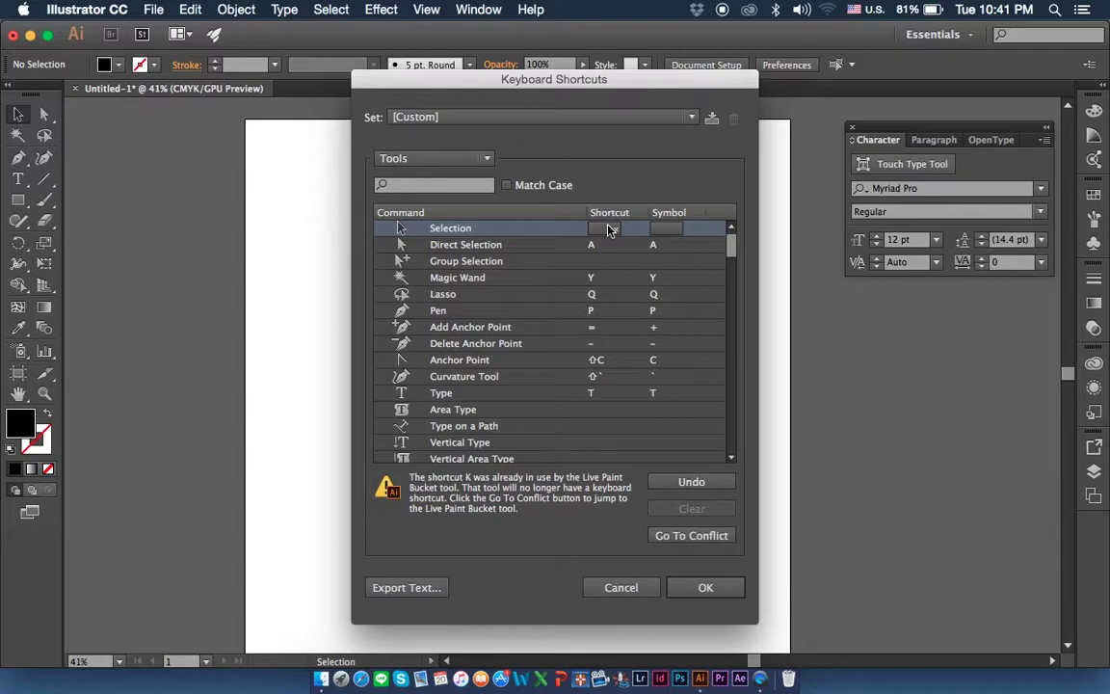
text(4)
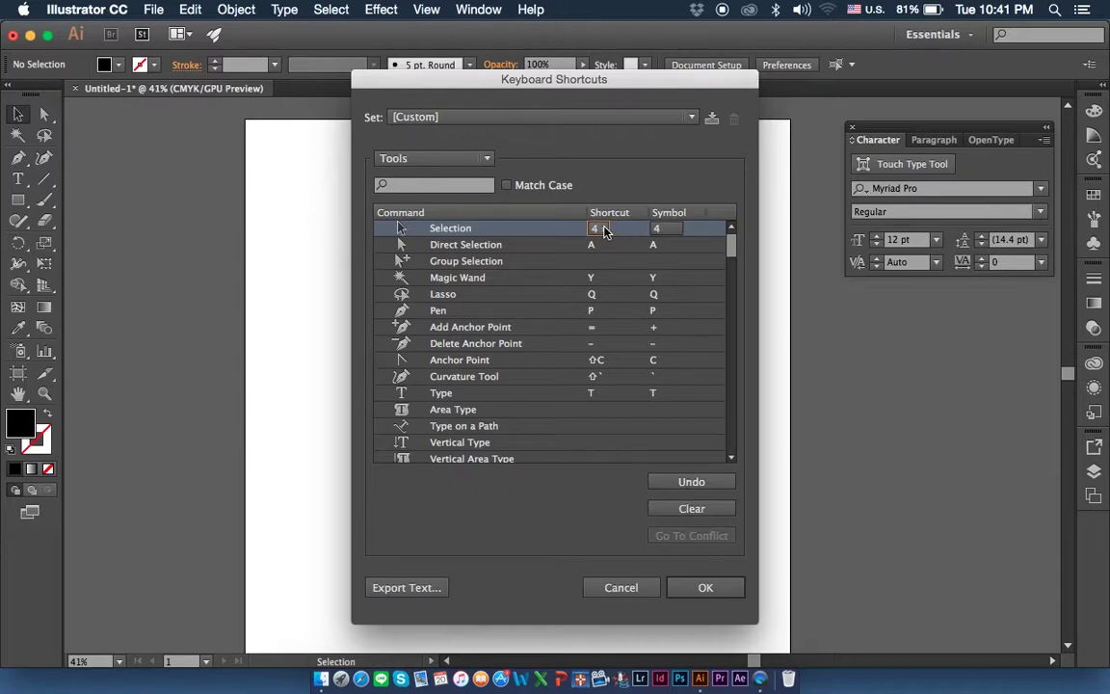
click(705, 587)
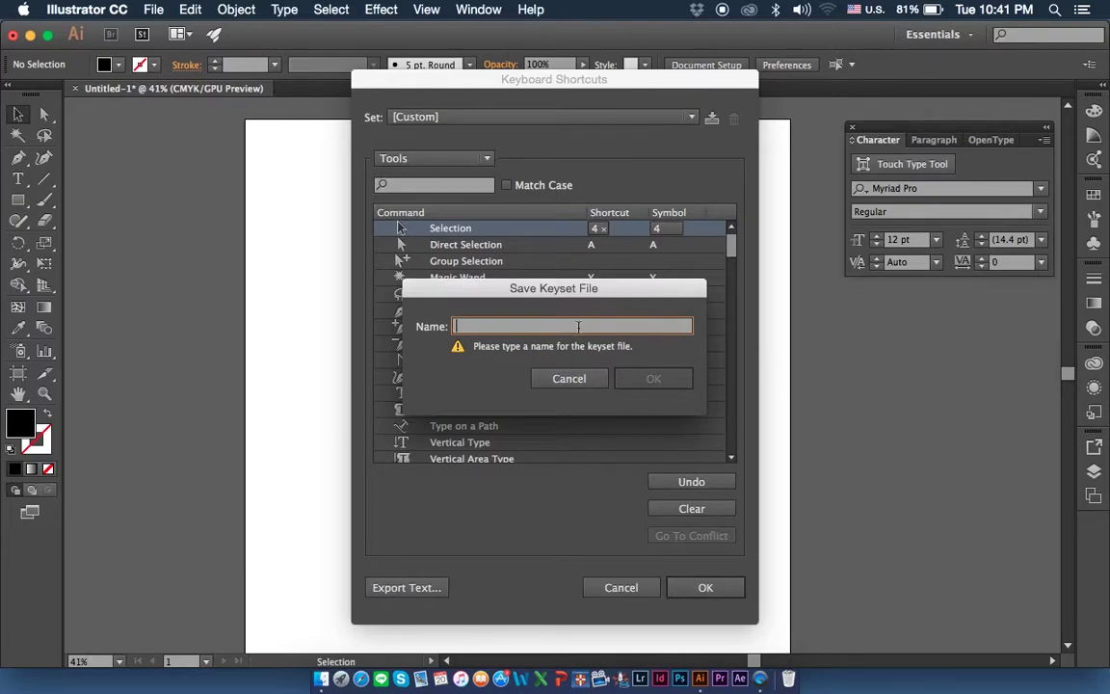
text(pickt)
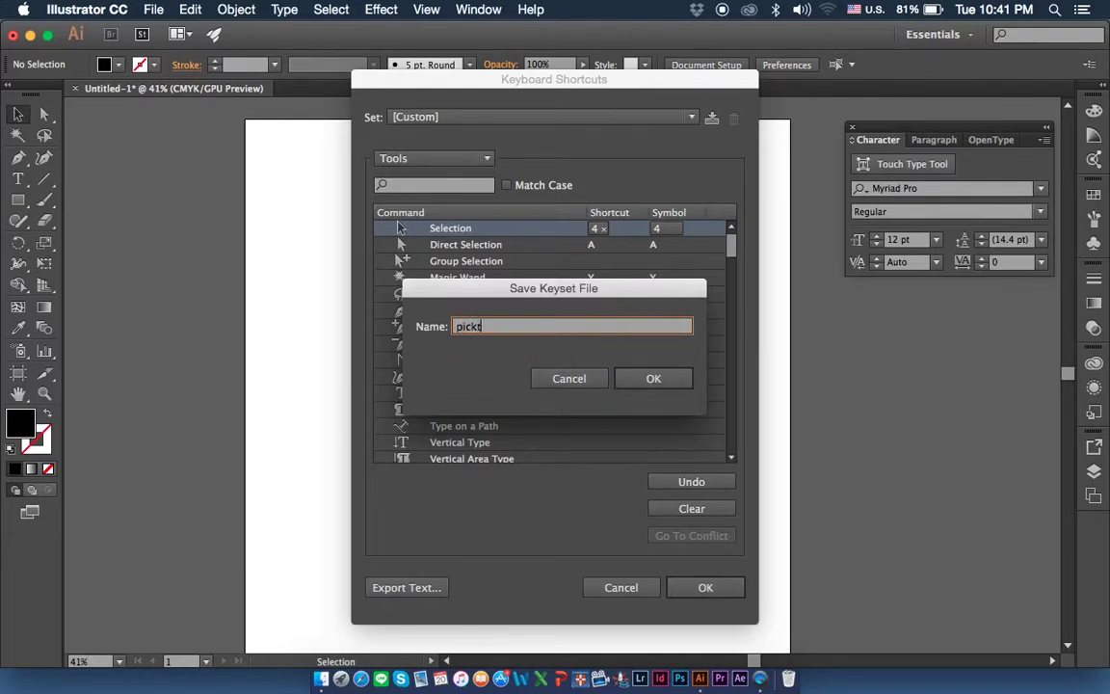
text(ool)
key(Return)
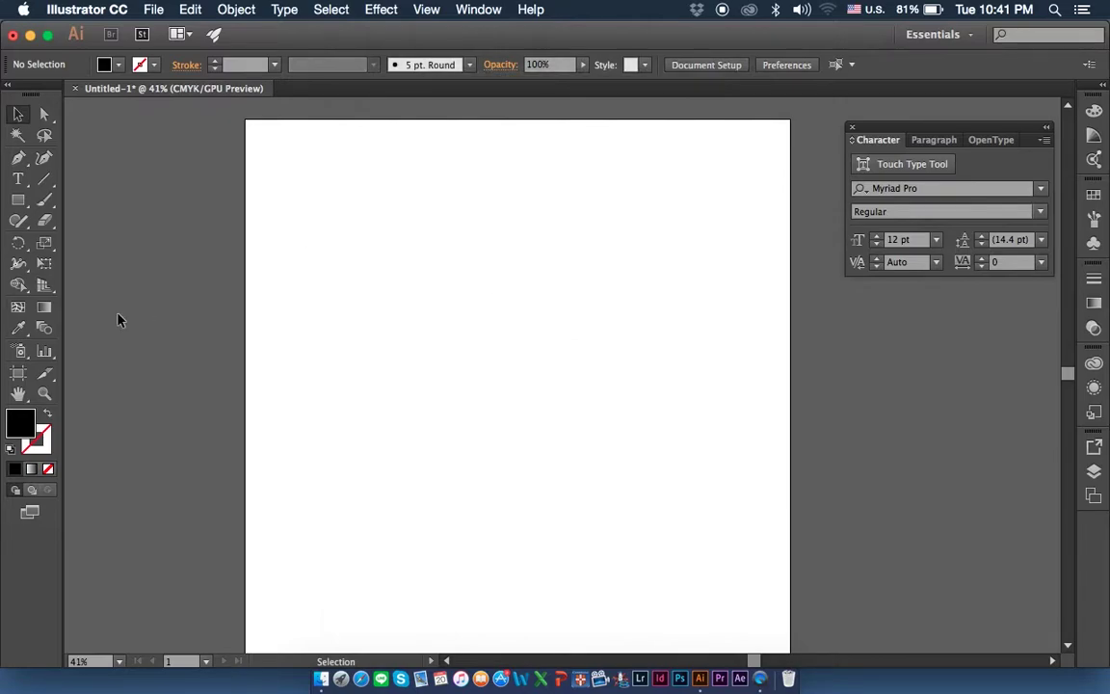
Test the V and A tool shortcuts, briefly opening and closing Preferences.
click(44, 114)
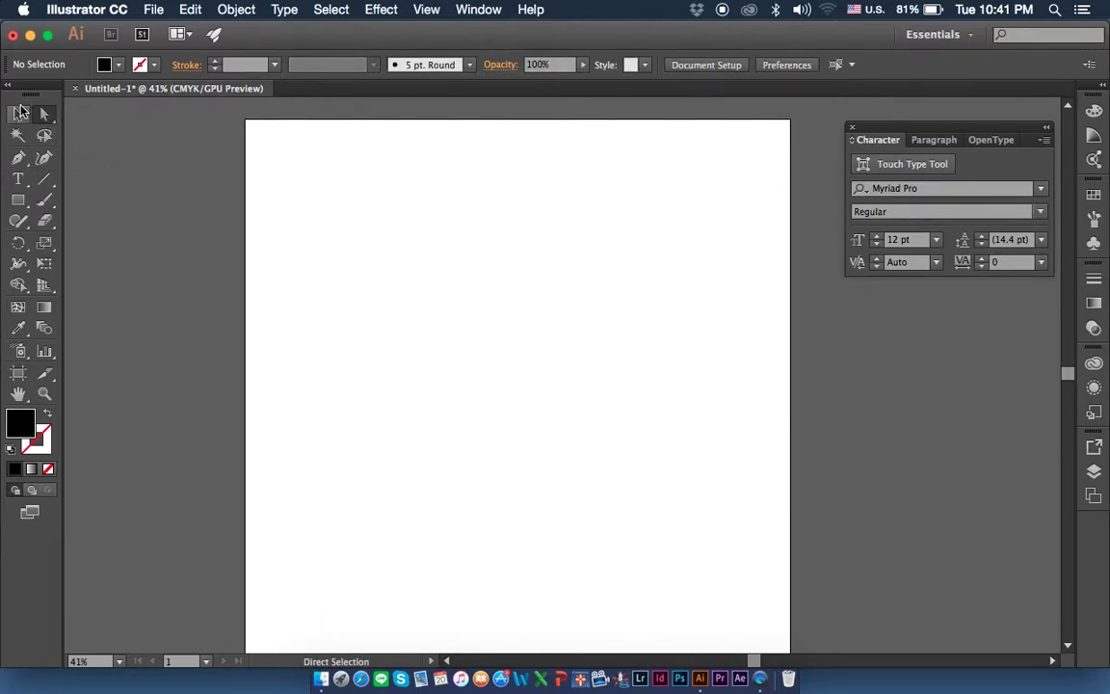
key(v)
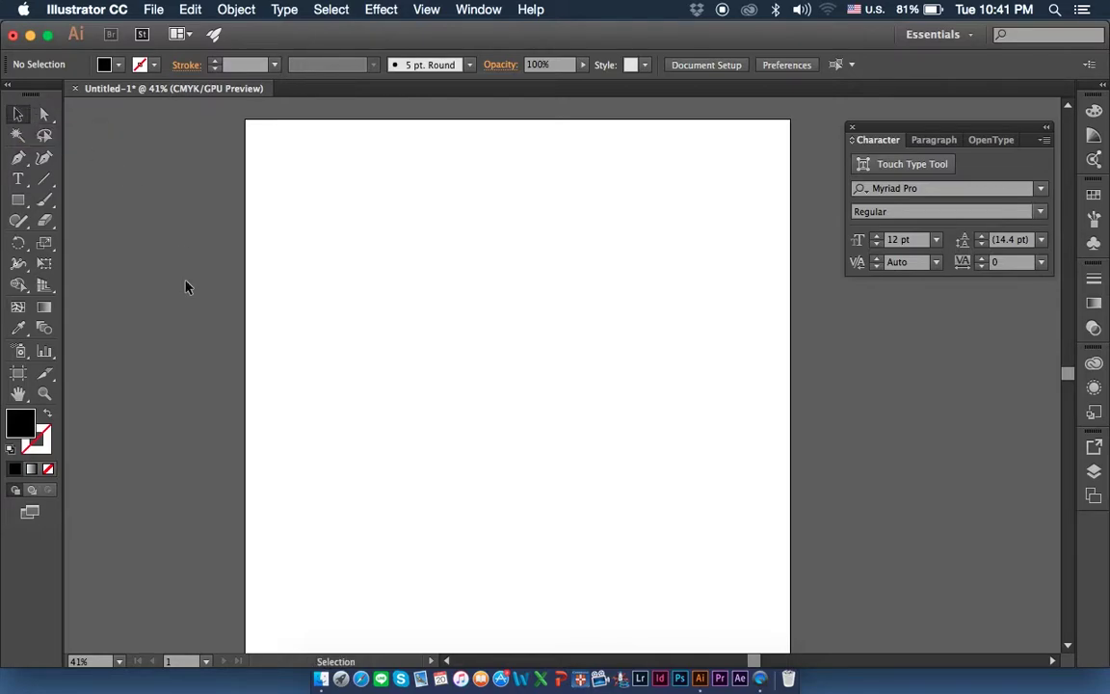
key(a)
key(ctrl+k)
key(Escape)
Assign A to the Selection tool in Keyboard Shortcuts and overwrite the picktool set.
click(185, 10)
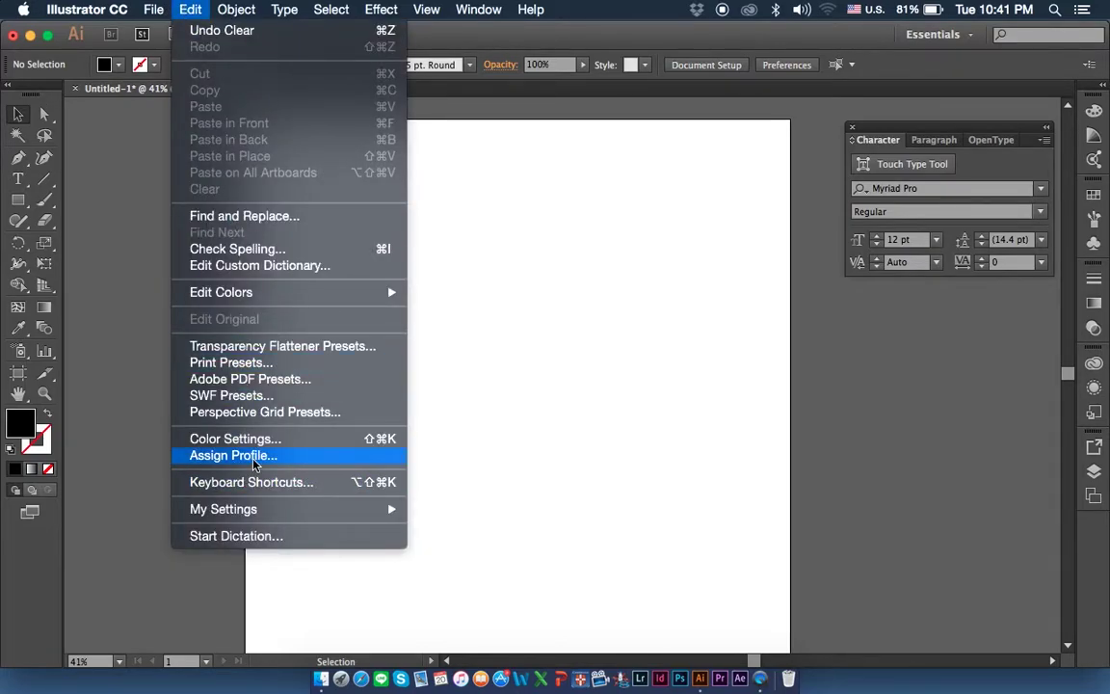
click(268, 482)
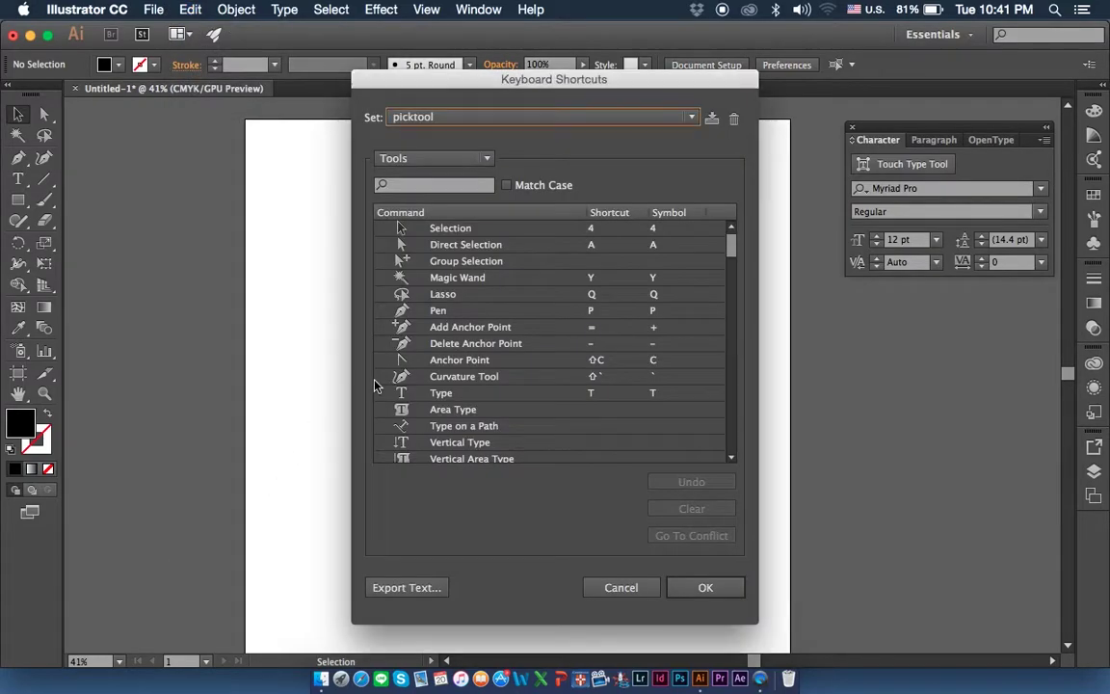
click(593, 229)
text(4a)
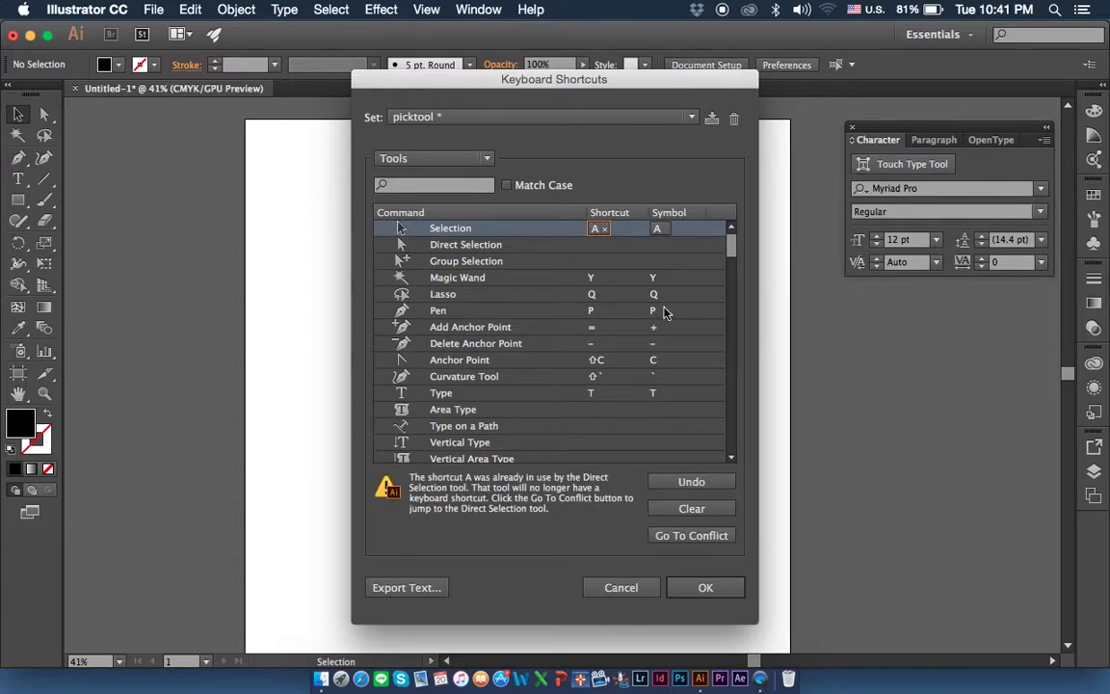
click(681, 586)
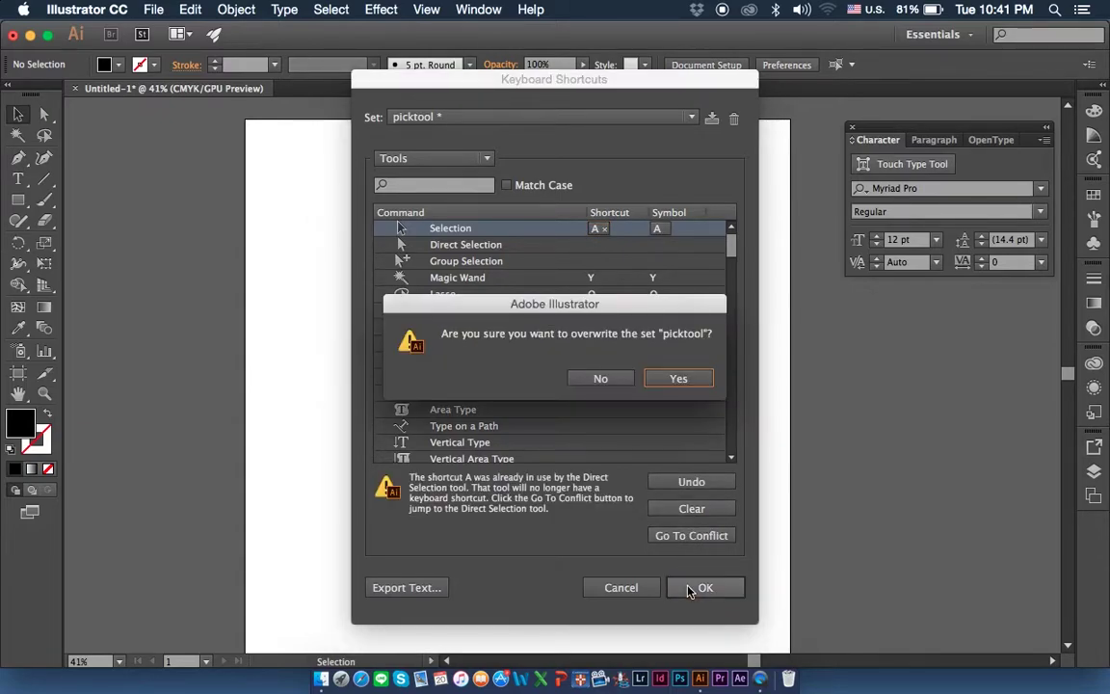
click(672, 376)
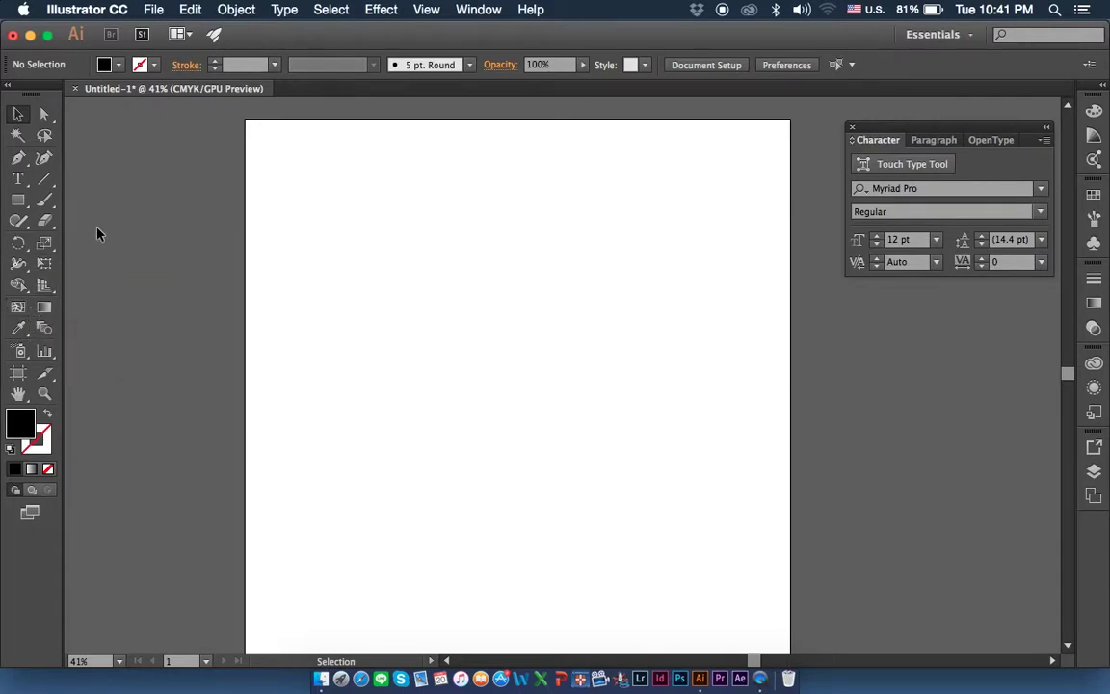
Change the Selection tool's shortcut to V and overwrite the picktool set.
click(217, 8)
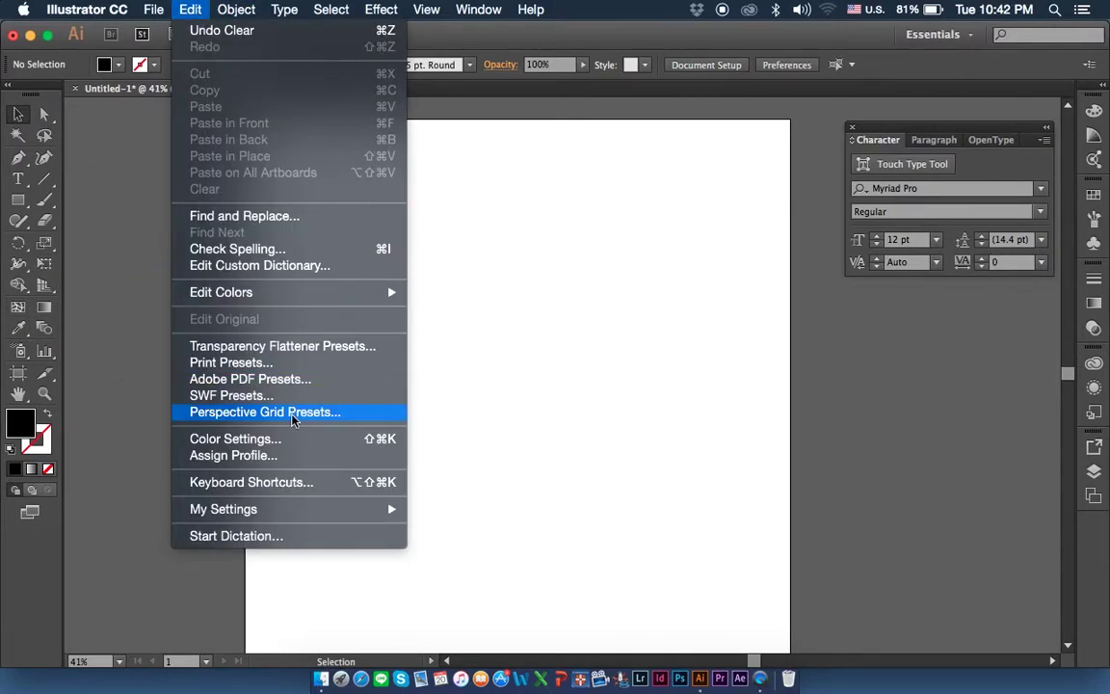
click(289, 486)
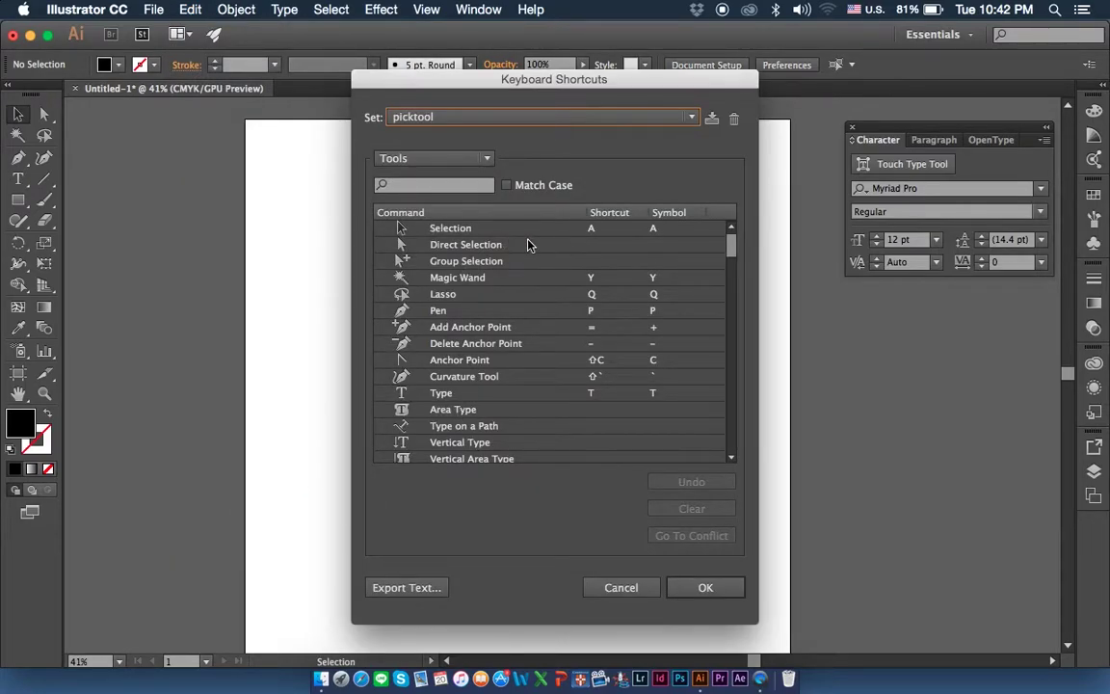
click(592, 231)
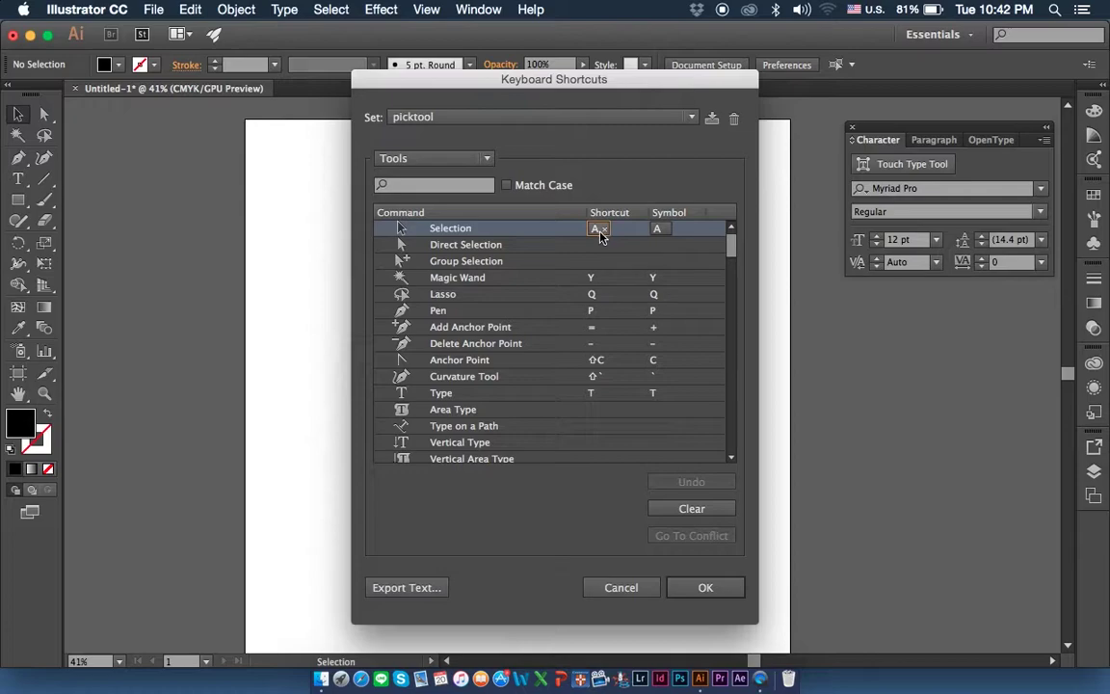
key(v)
click(684, 586)
click(660, 383)
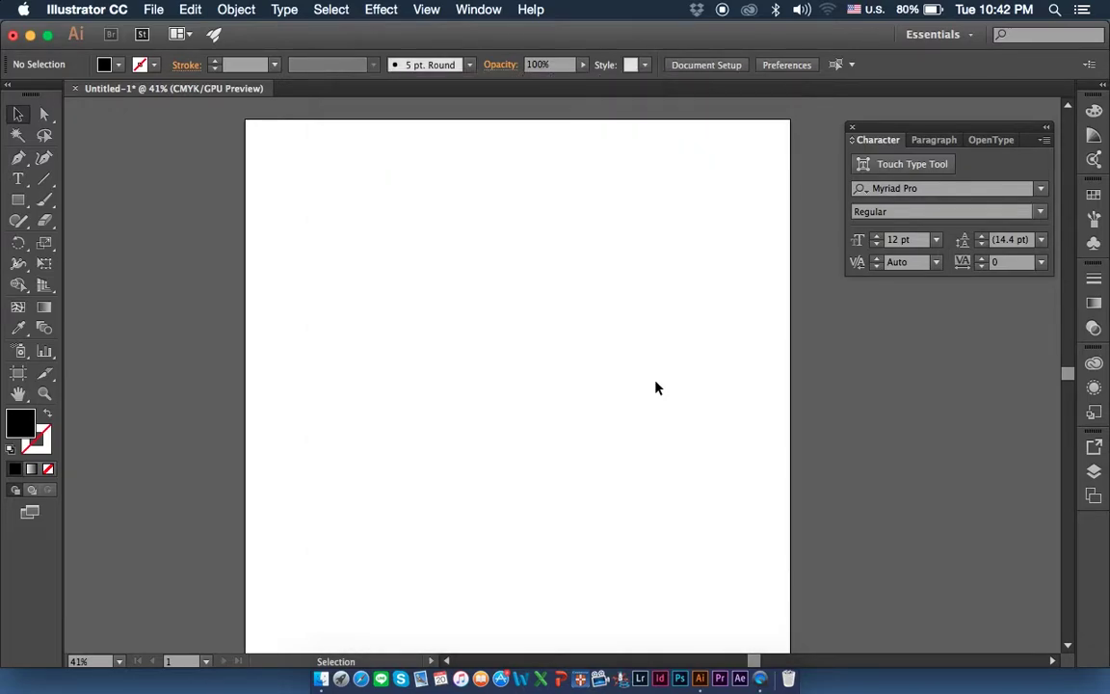
Try the B, N and V tool shortcuts.
key(b)
key(n)
key(v)
click(153, 9)
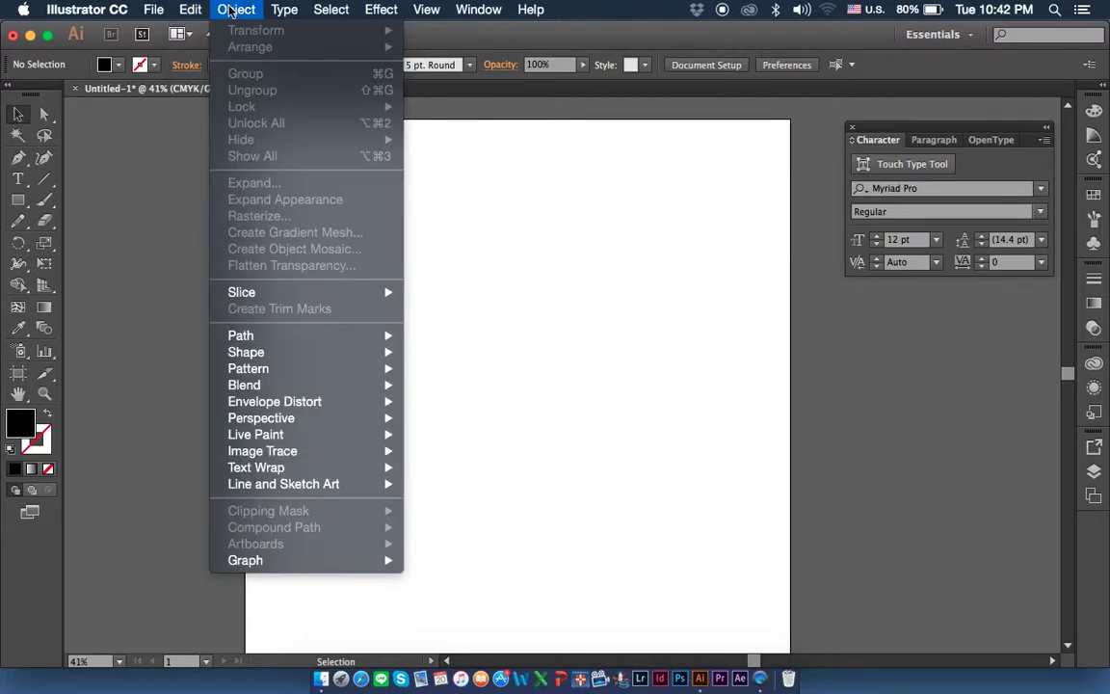
Open Preferences and view Selection & Anchor Display, Type, Units, Guides & Grid, and Smart Guides.
click(145, 146)
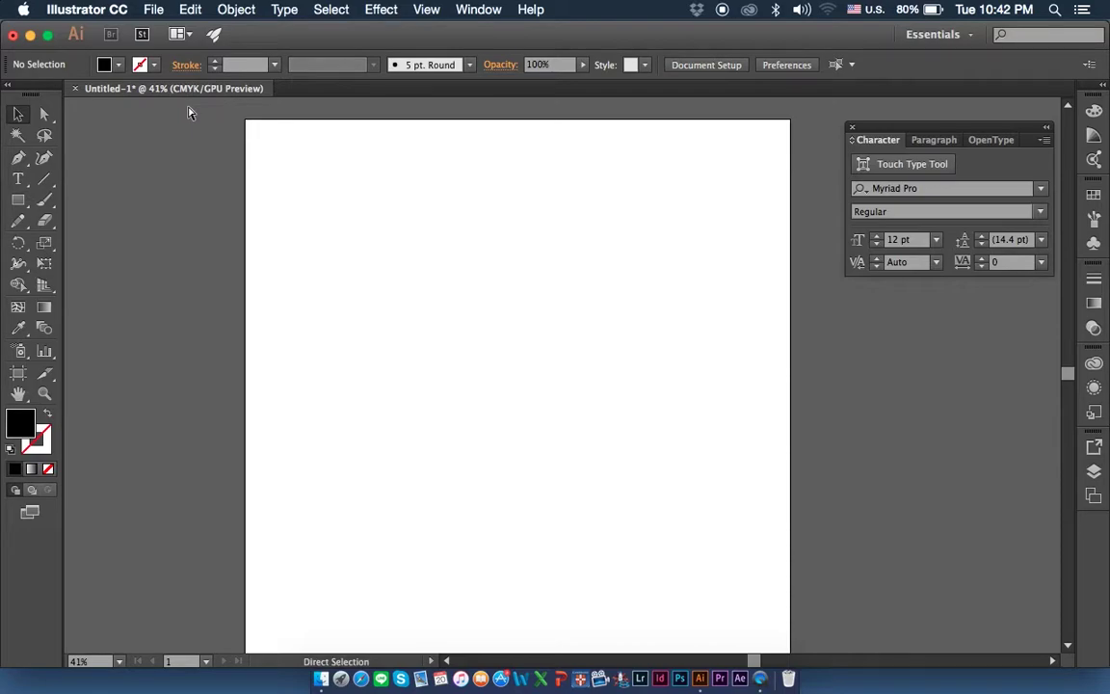
key(super+k)
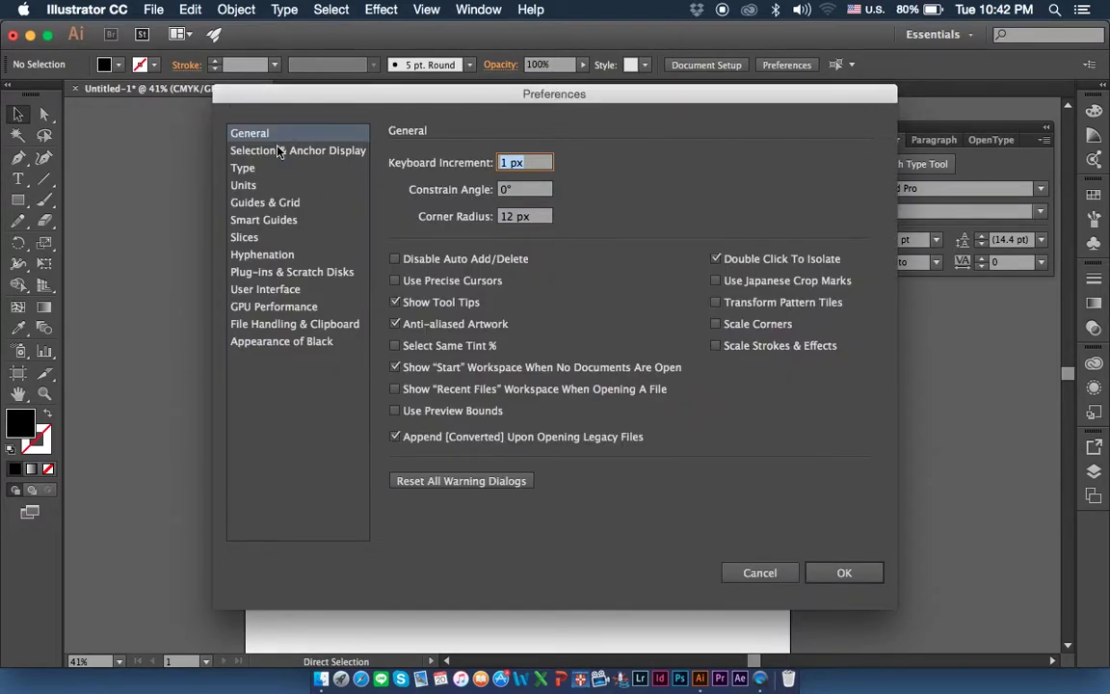
click(252, 152)
click(241, 170)
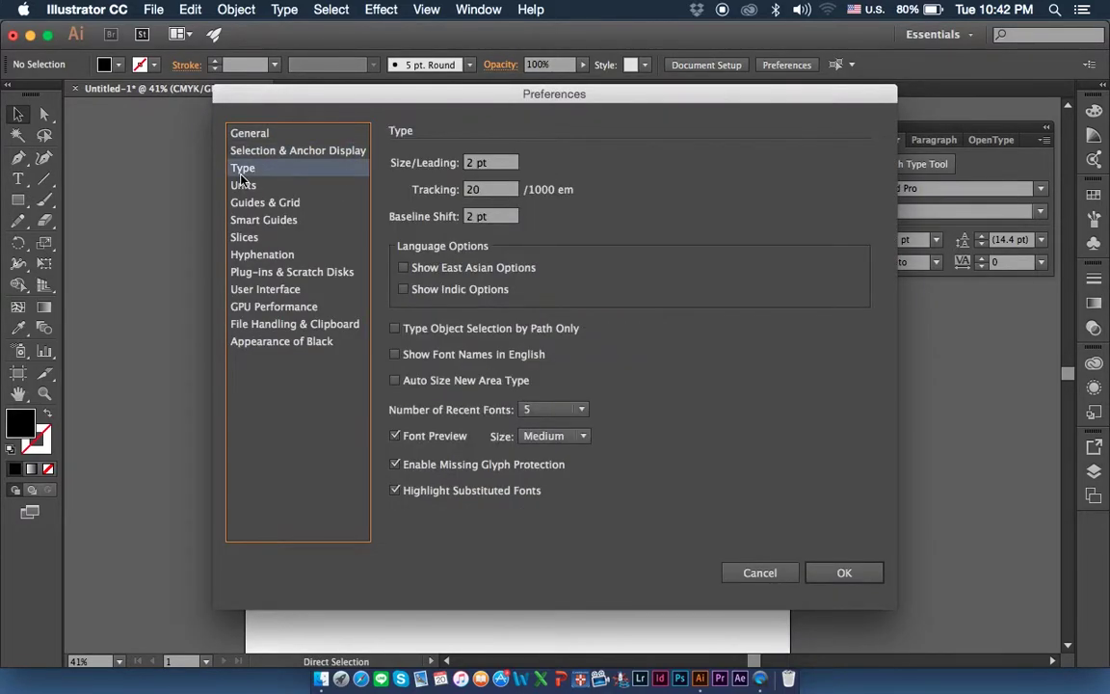
click(249, 186)
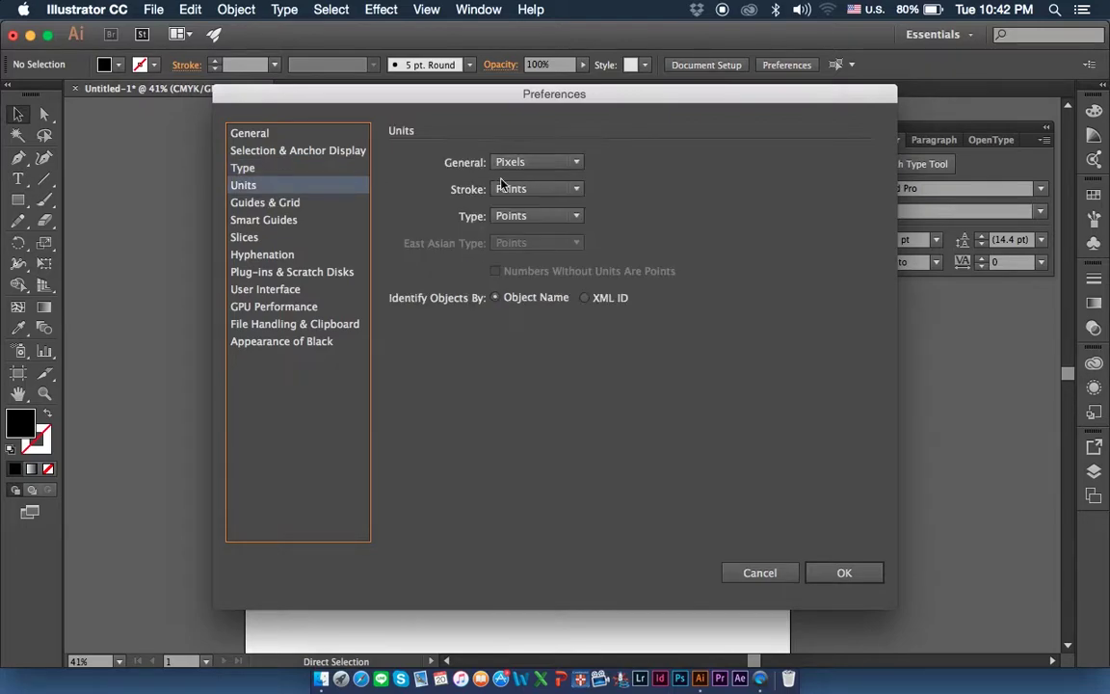
click(279, 204)
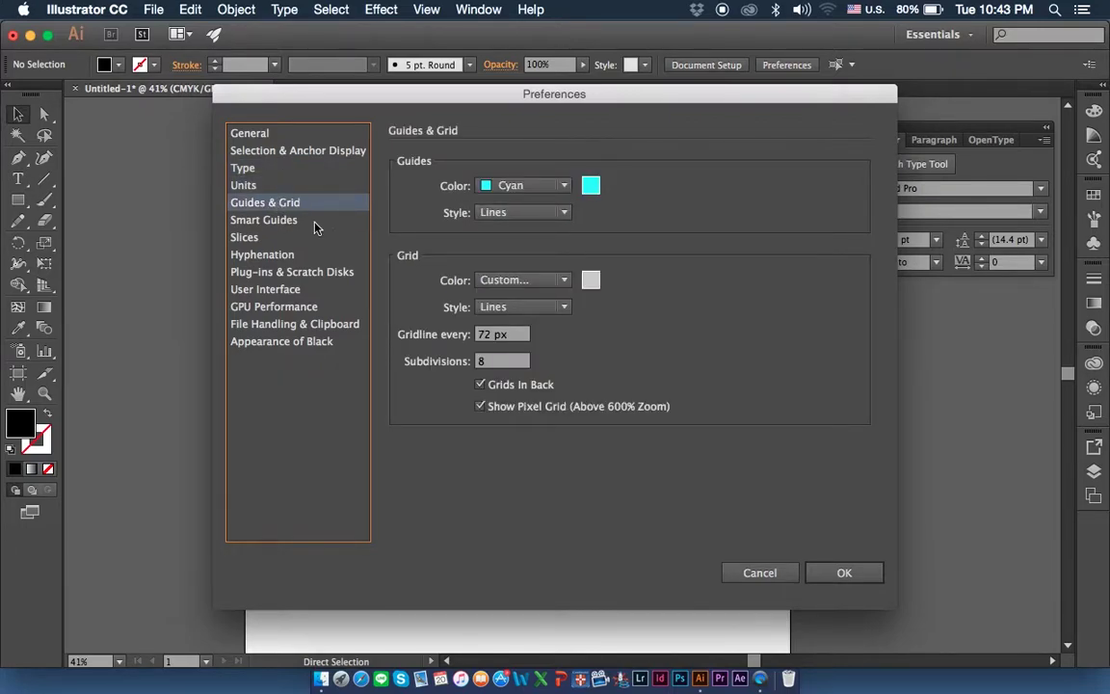
click(270, 220)
View the Slices through File Handling & Clipboard categories, ending at Appearance of Black.
click(260, 238)
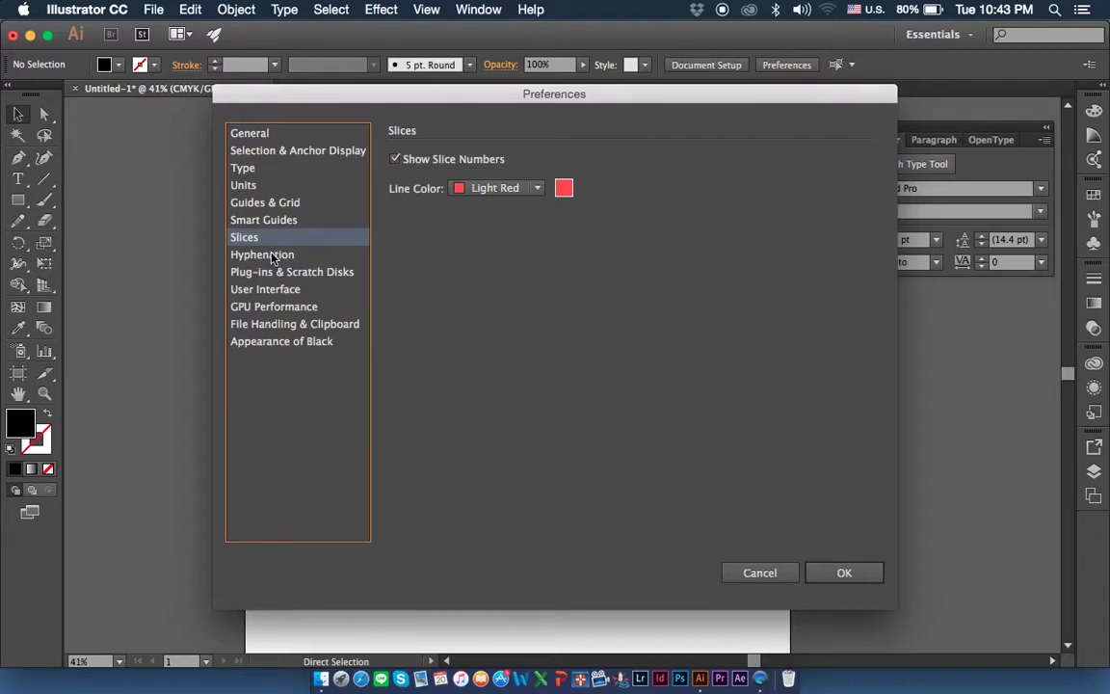
click(273, 257)
click(290, 275)
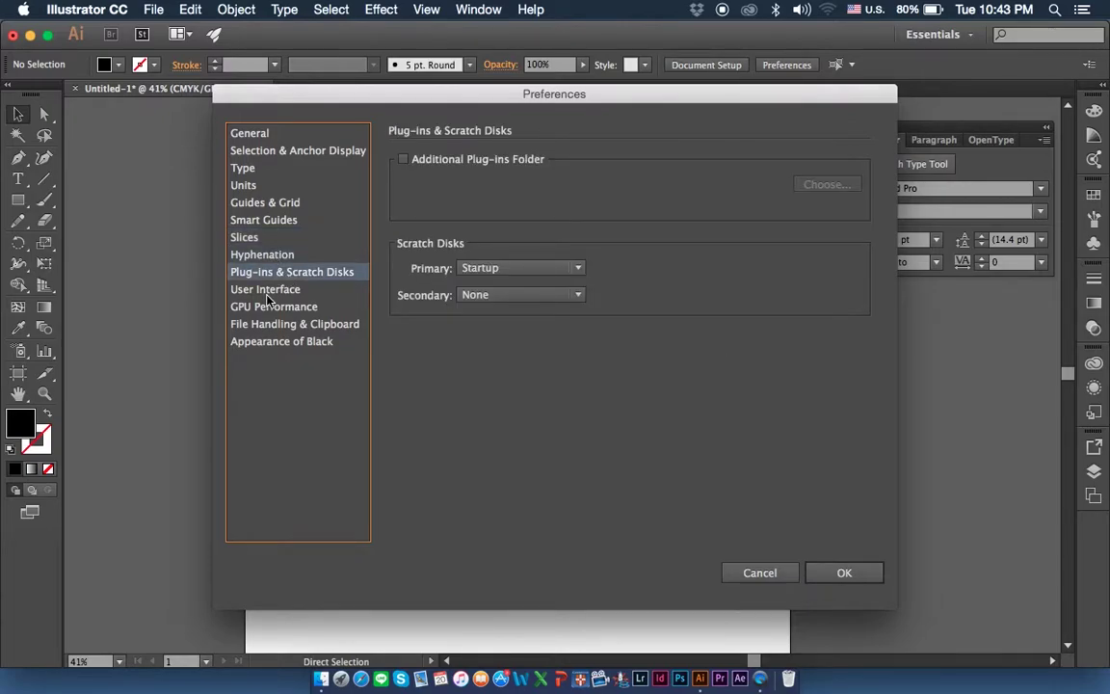
click(268, 291)
click(271, 306)
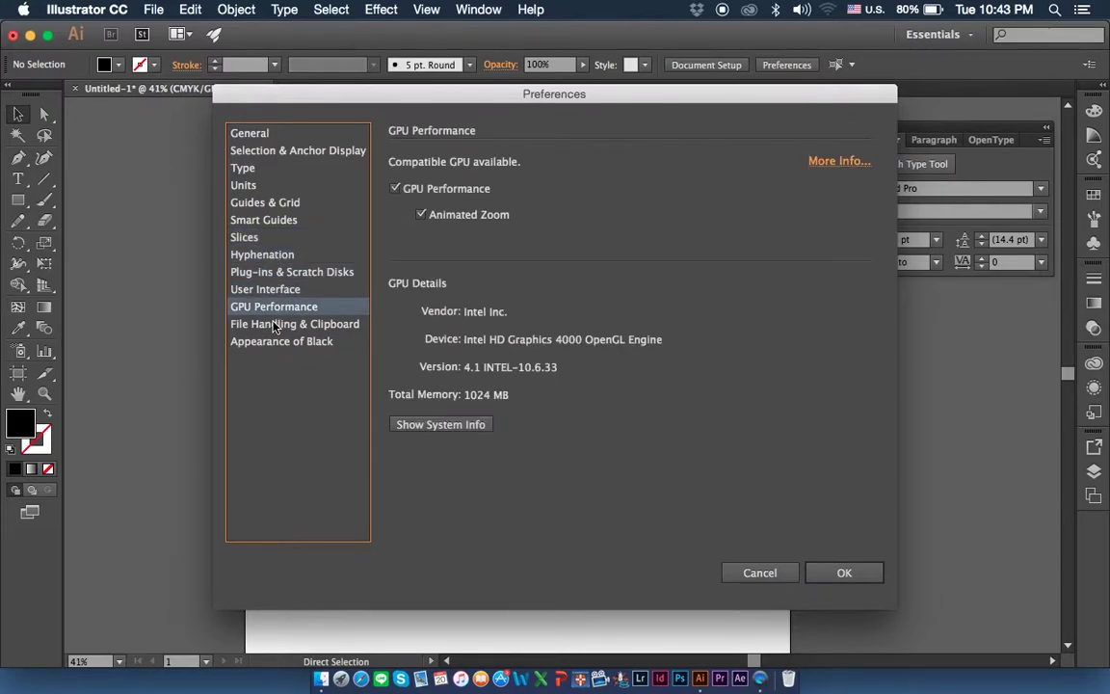
click(275, 324)
click(280, 343)
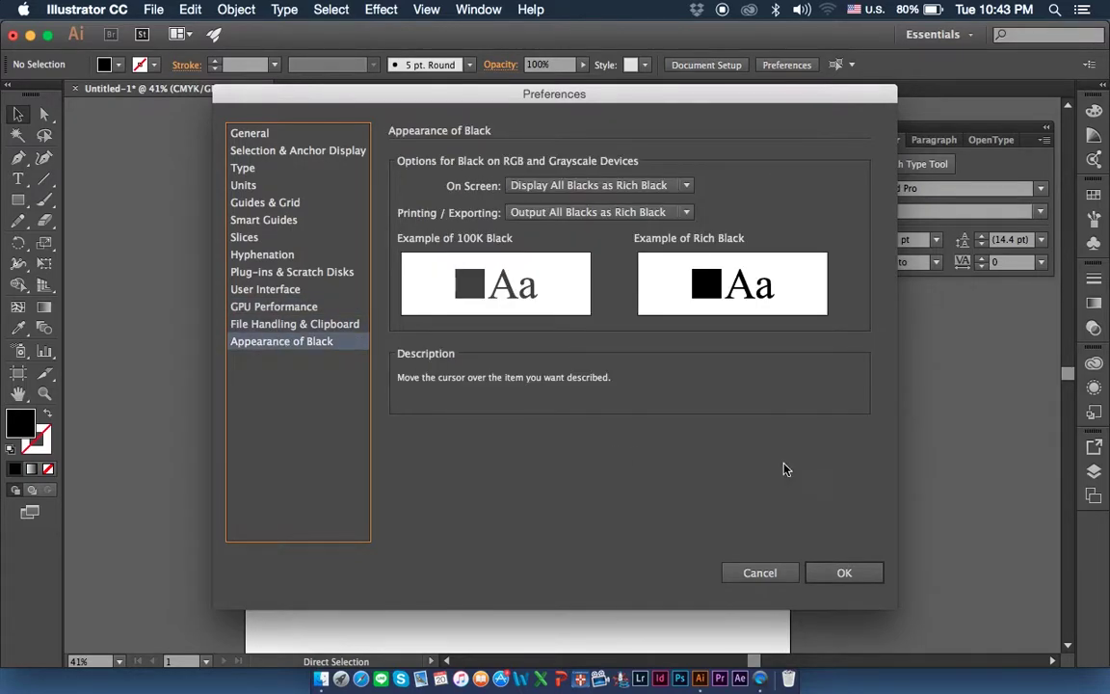
Close Preferences keeping the settings and open the File menu.
click(845, 572)
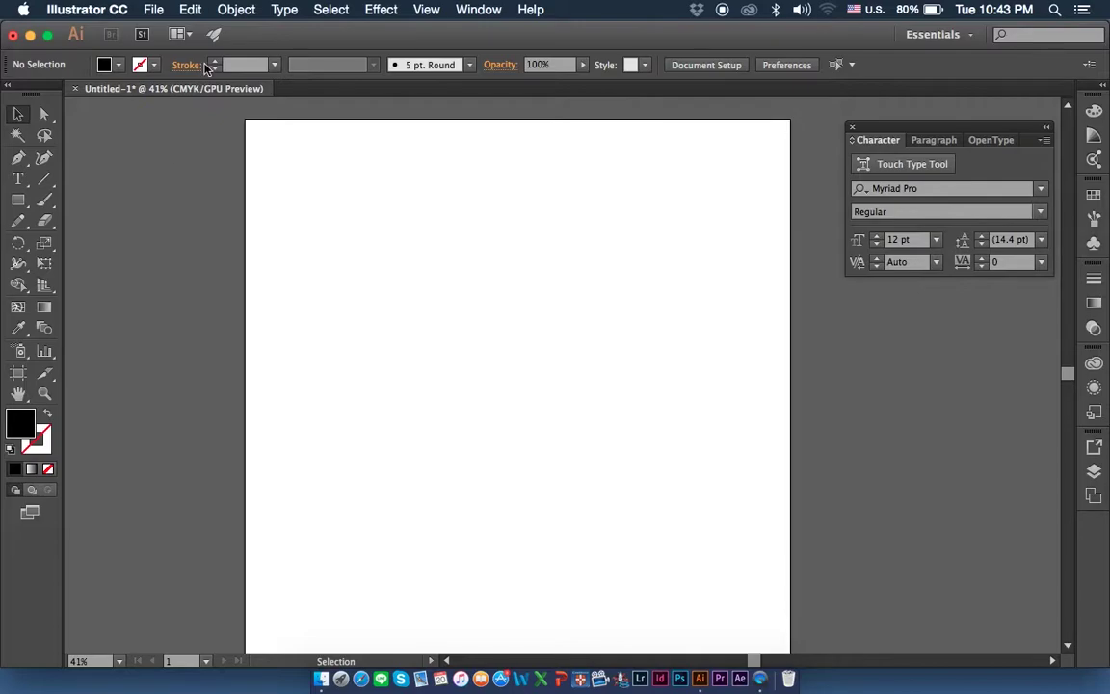
click(155, 9)
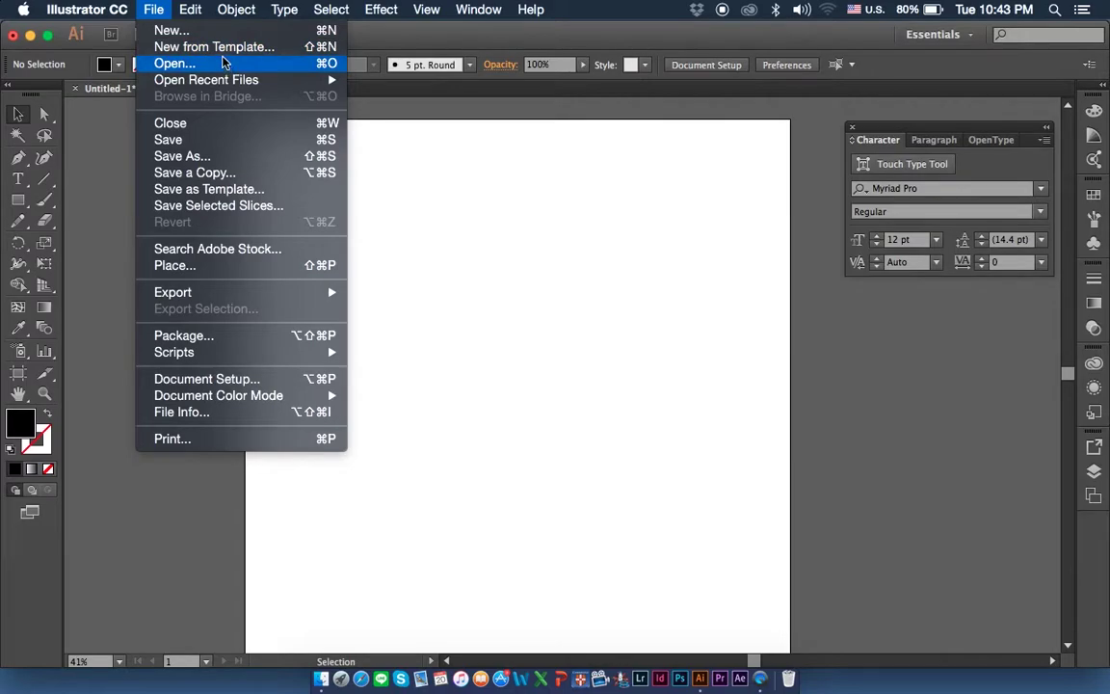
Create a document from the Blank Templates Labels.ait template, close it, then close Untitled-1.
click(214, 48)
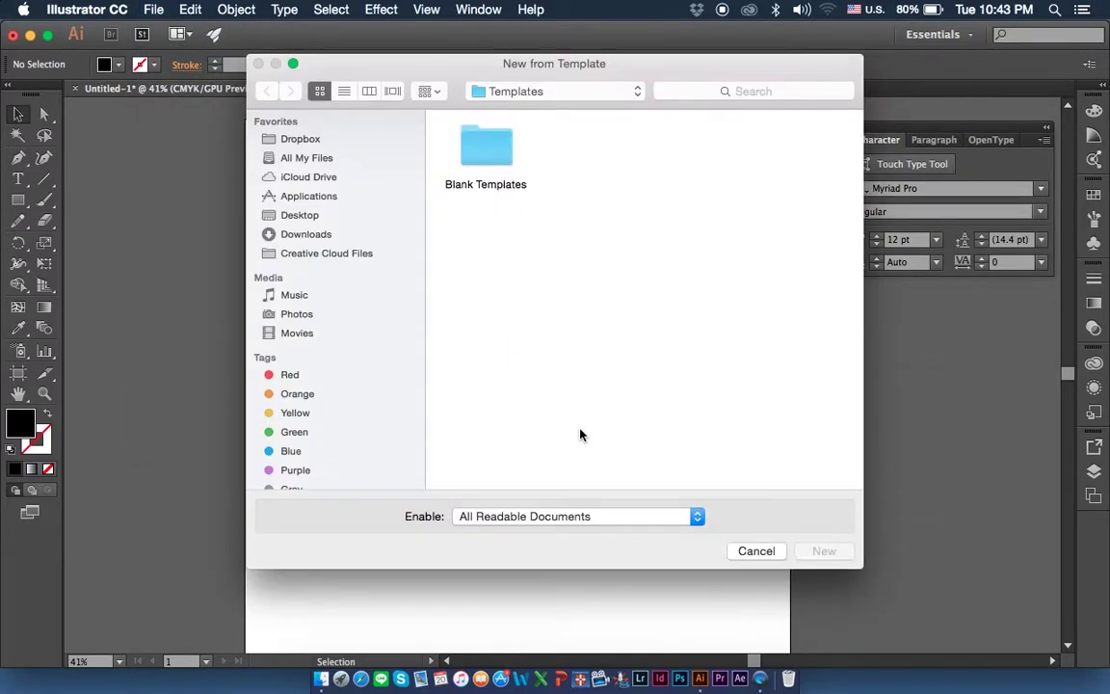
double_click(463, 140)
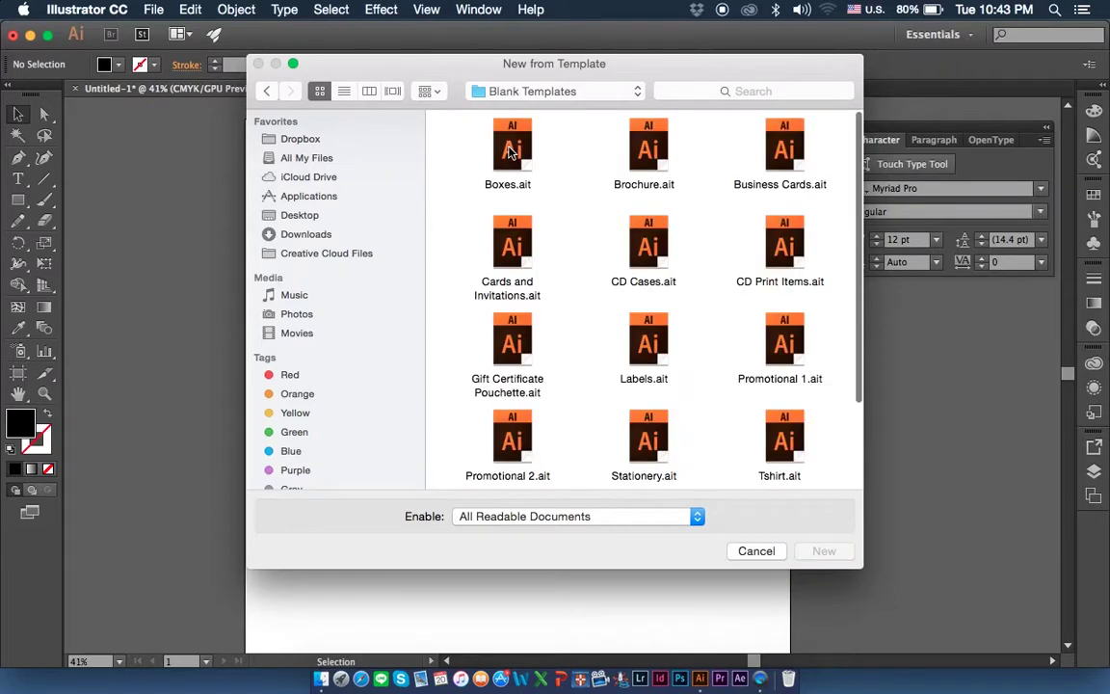
double_click(636, 359)
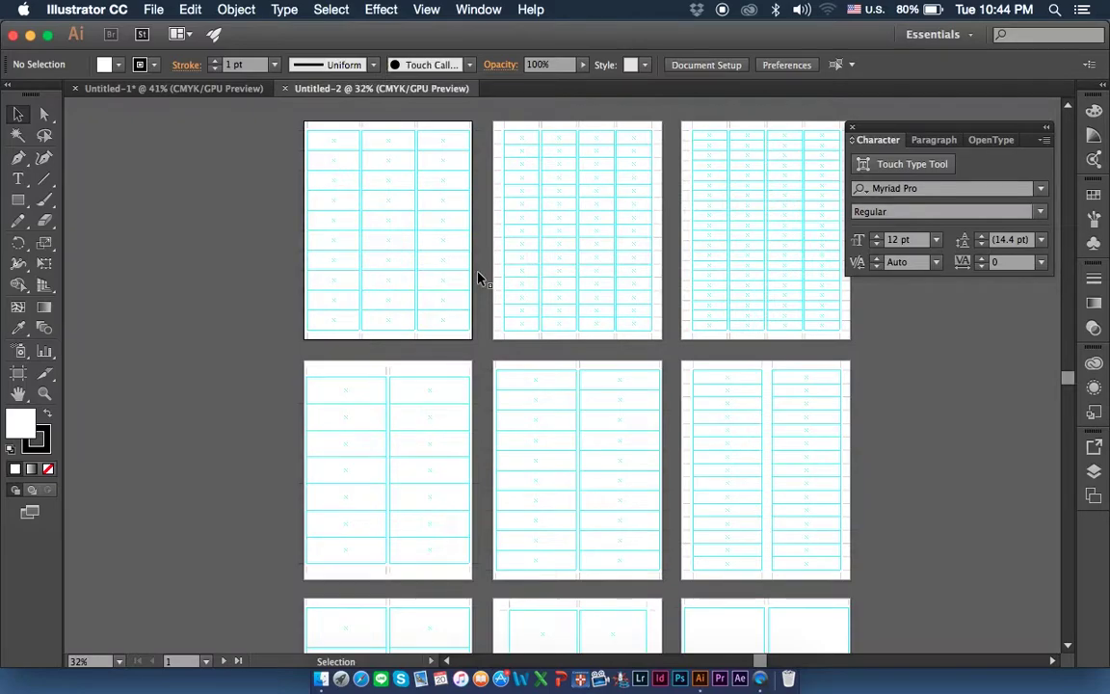
click(284, 87)
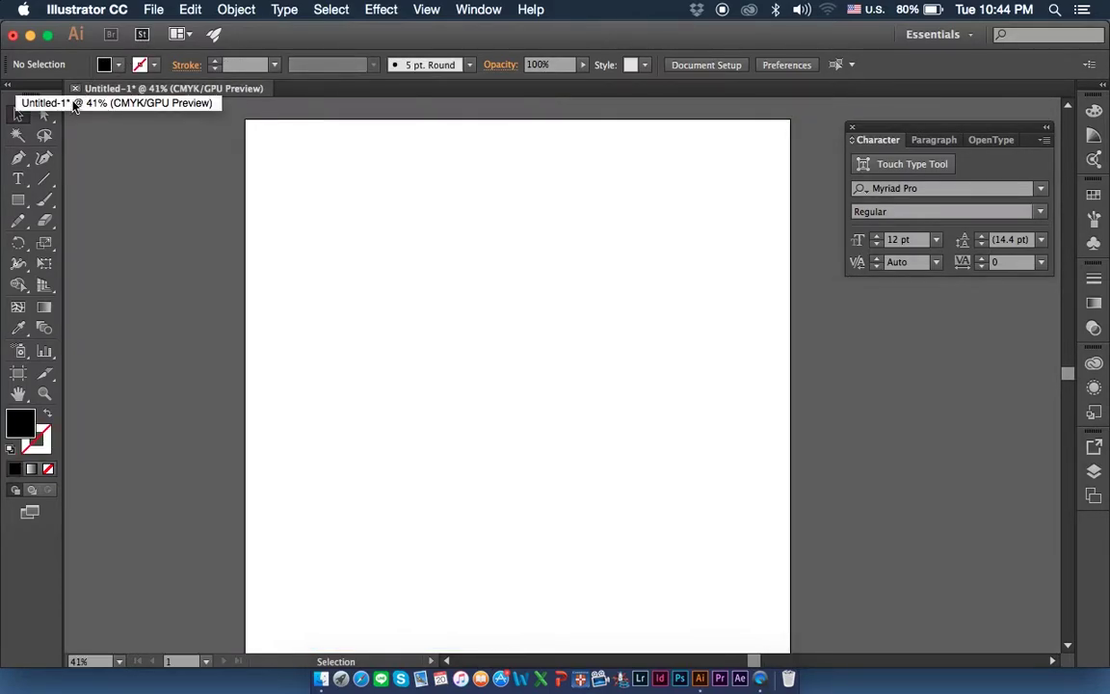
click(75, 88)
Discard Untitled-1 without saving and start a new document named class01.
click(538, 387)
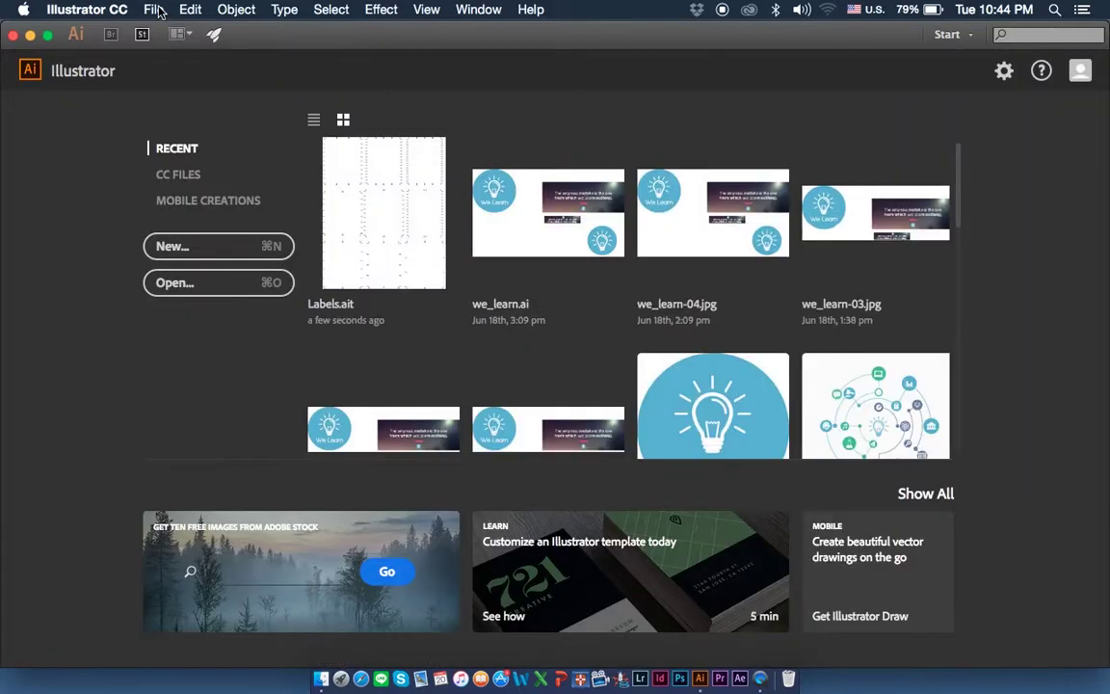
click(156, 10)
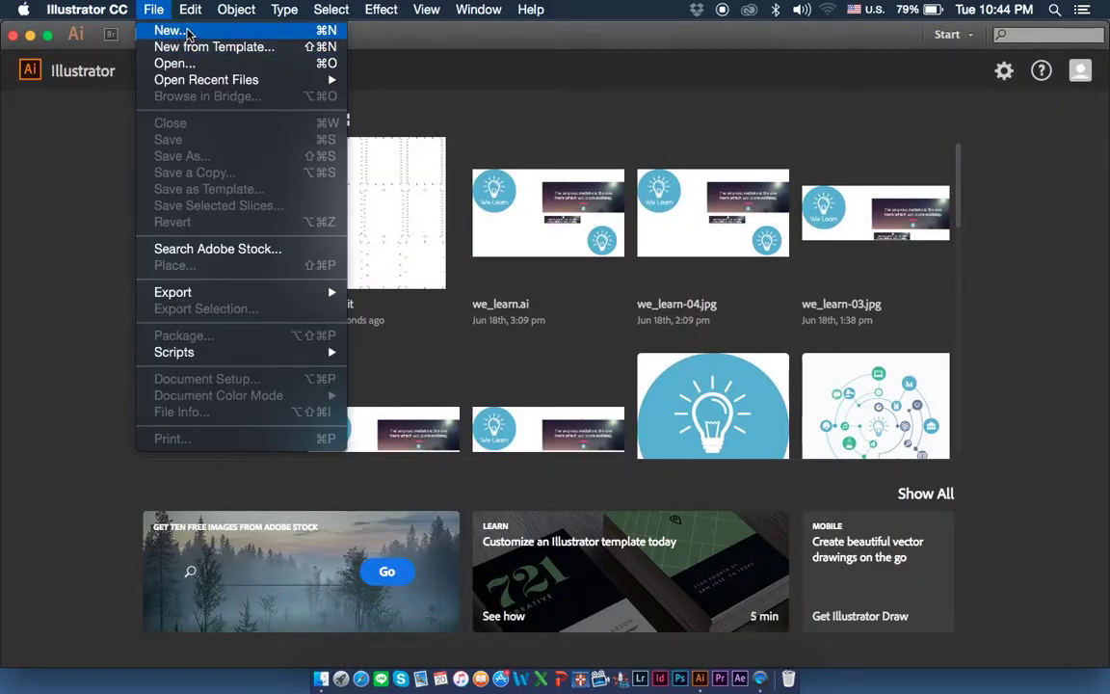
click(169, 30)
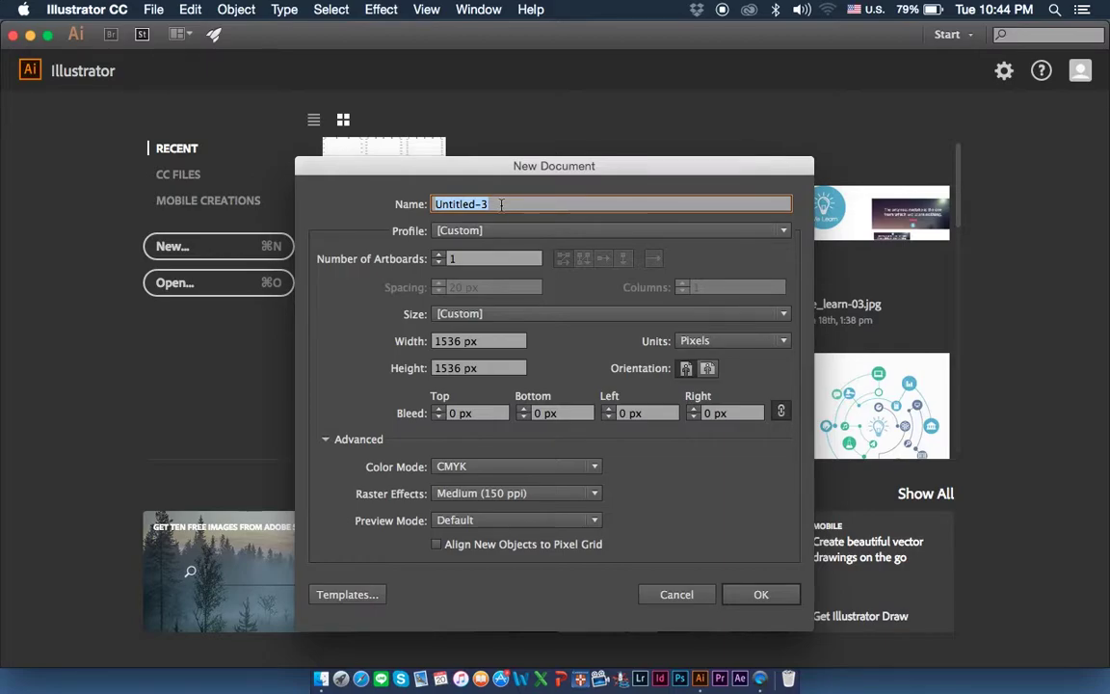
key(BackSpace)
text(class01)
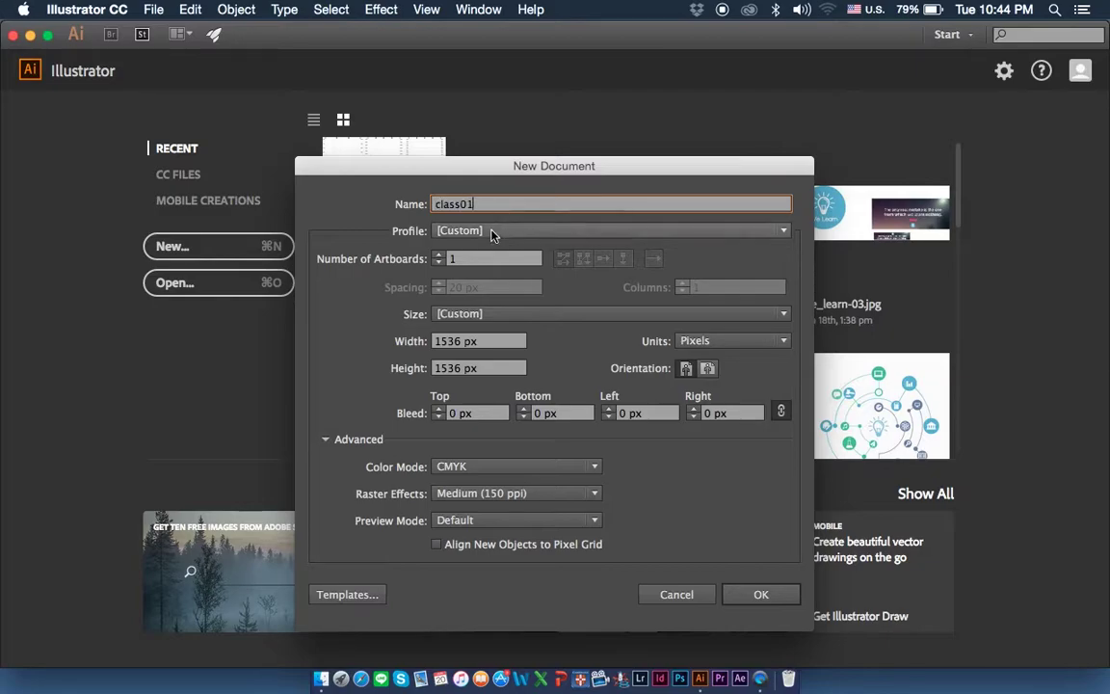
Try the Print, Web and Mobile profiles, settling on Video and Film.
click(470, 232)
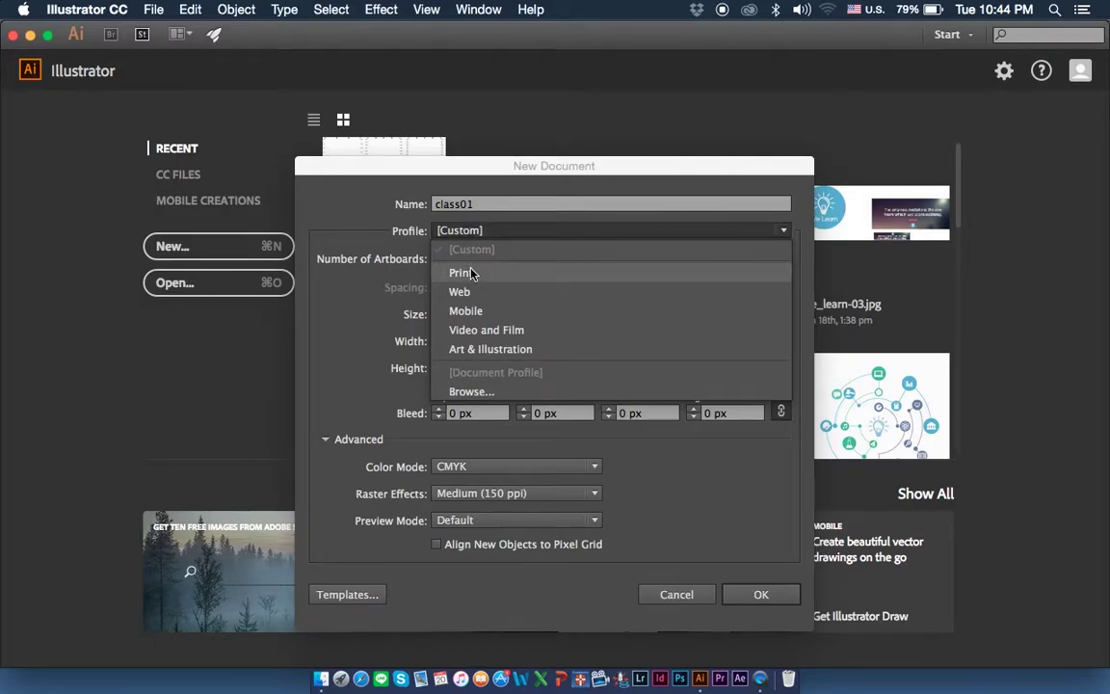
click(472, 274)
click(486, 313)
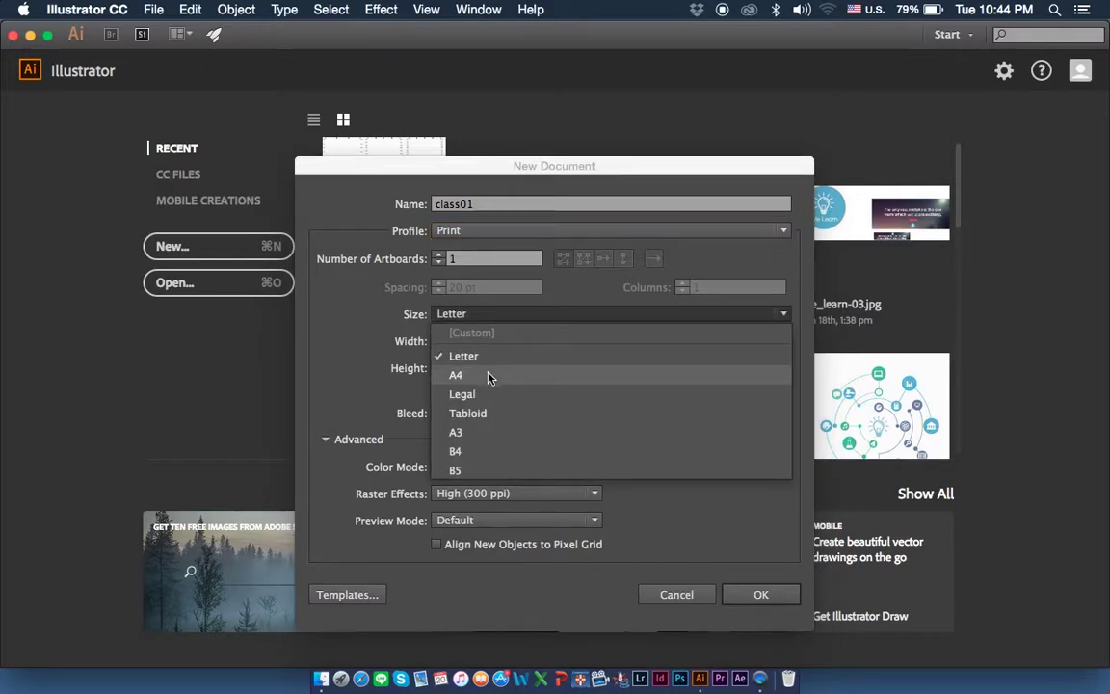
click(466, 235)
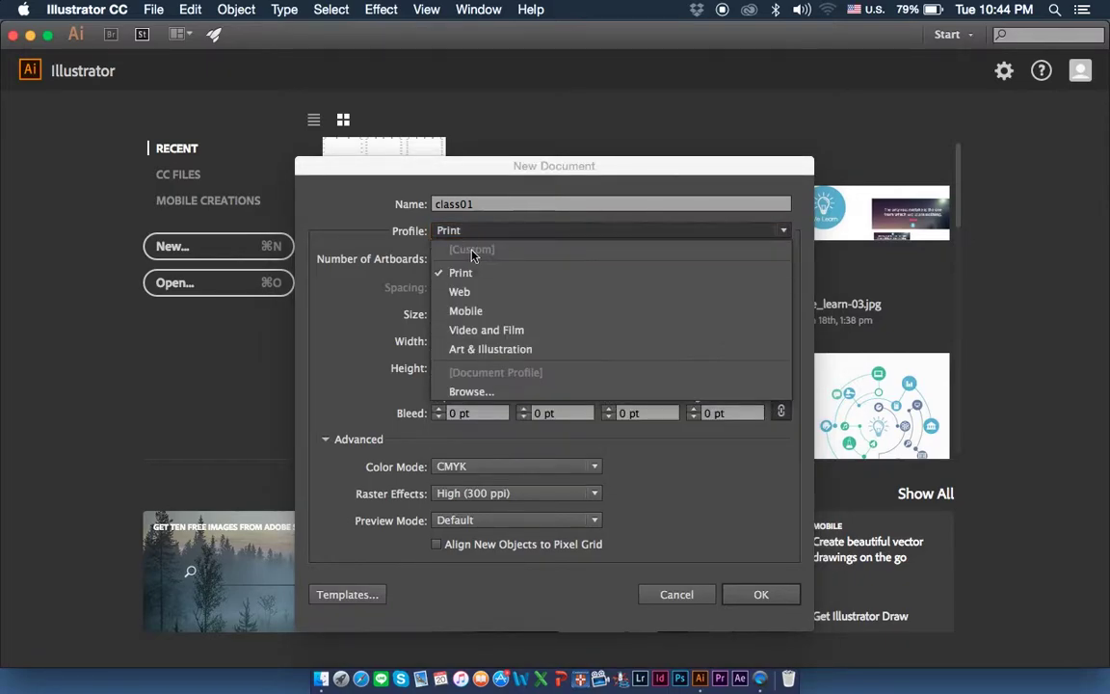
click(460, 289)
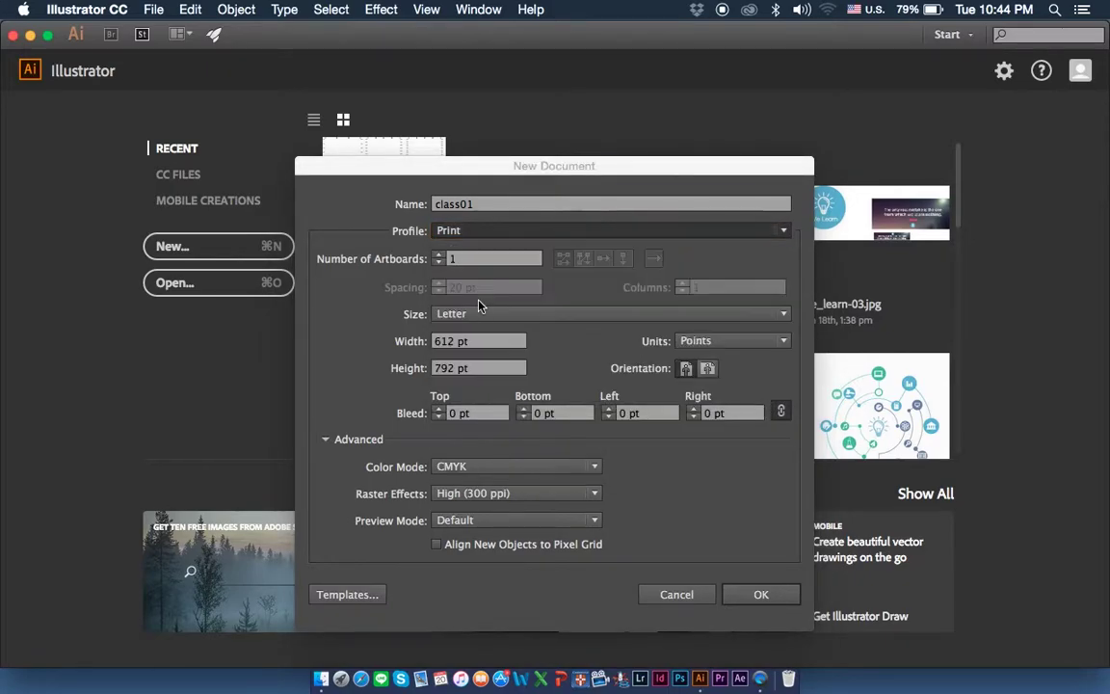
click(528, 313)
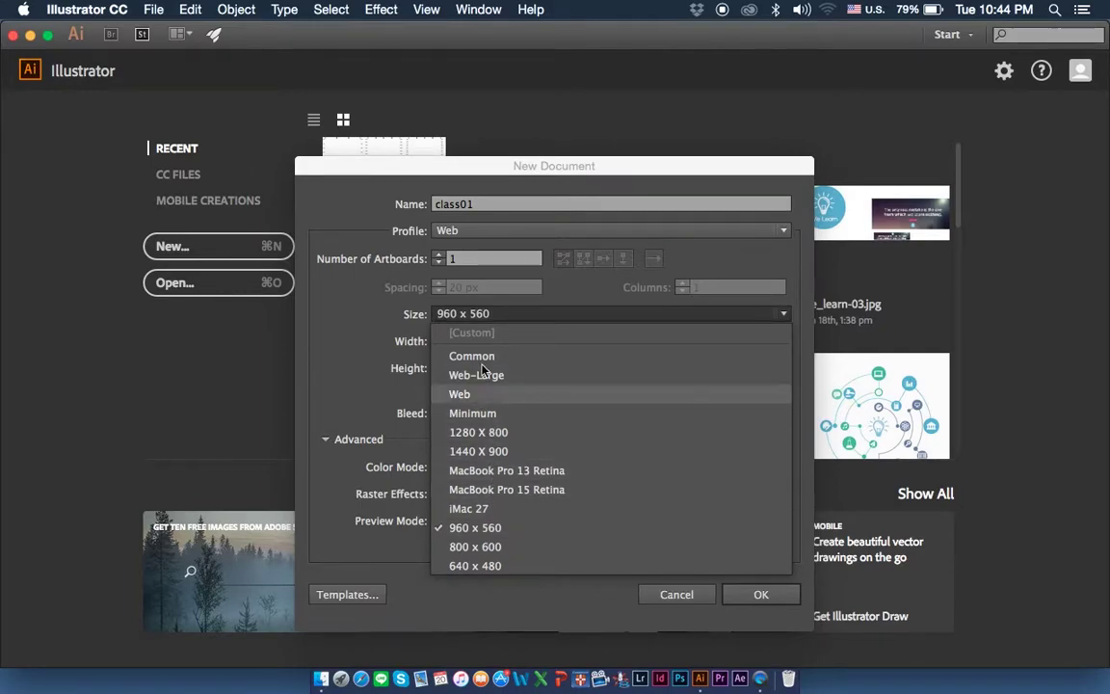
click(470, 231)
click(475, 312)
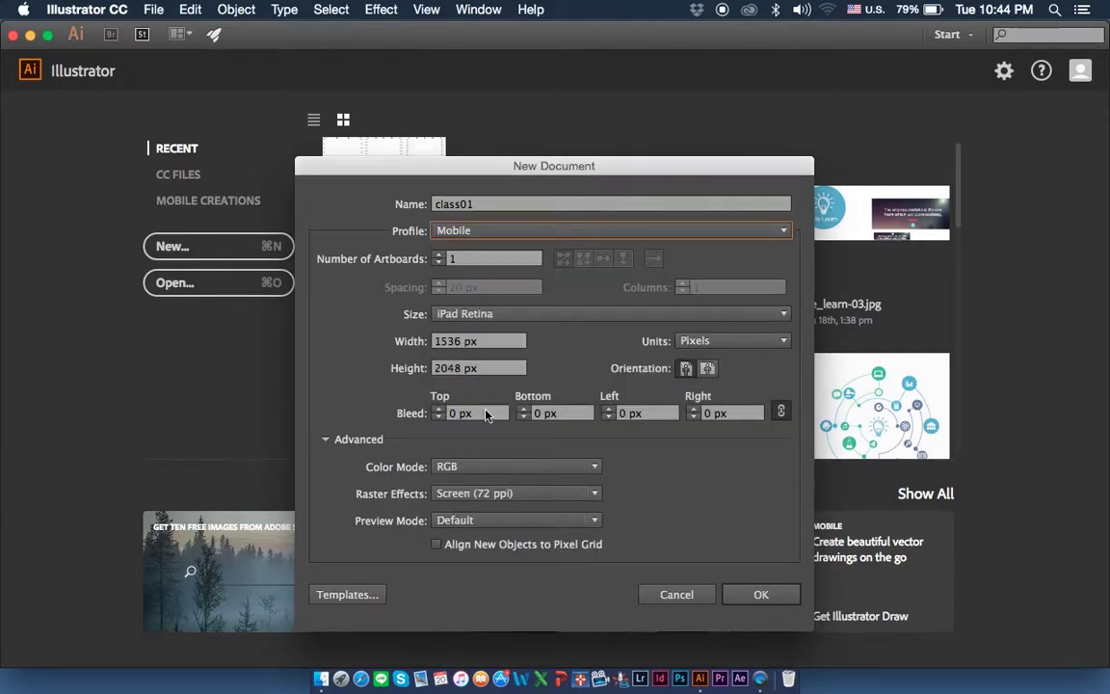
click(493, 230)
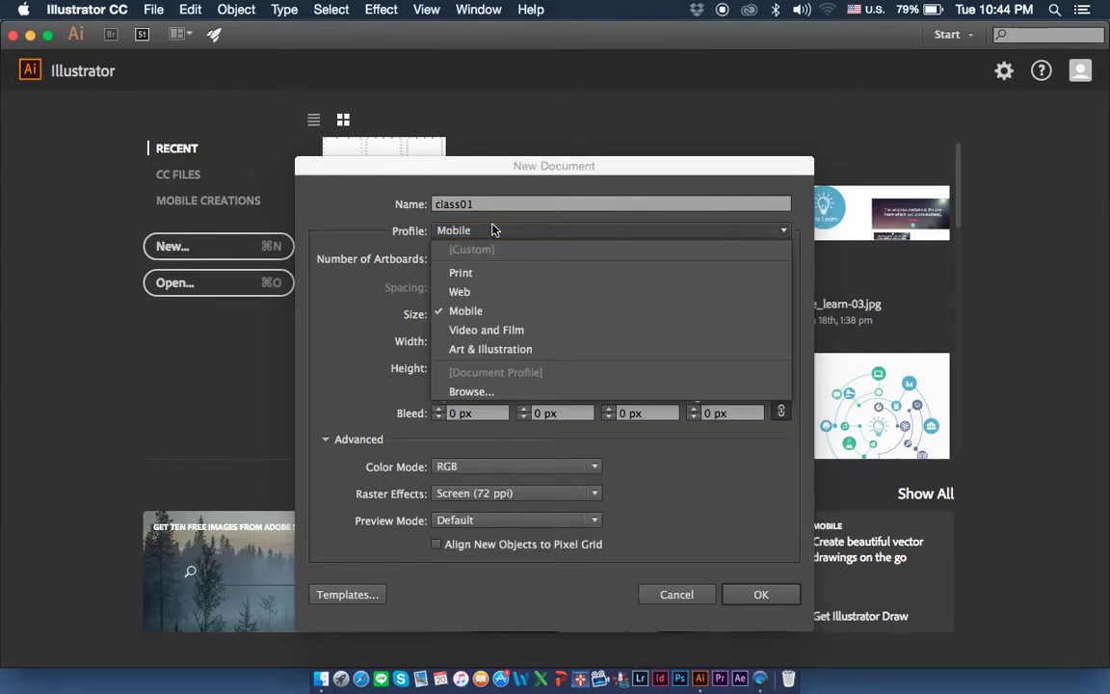
click(487, 329)
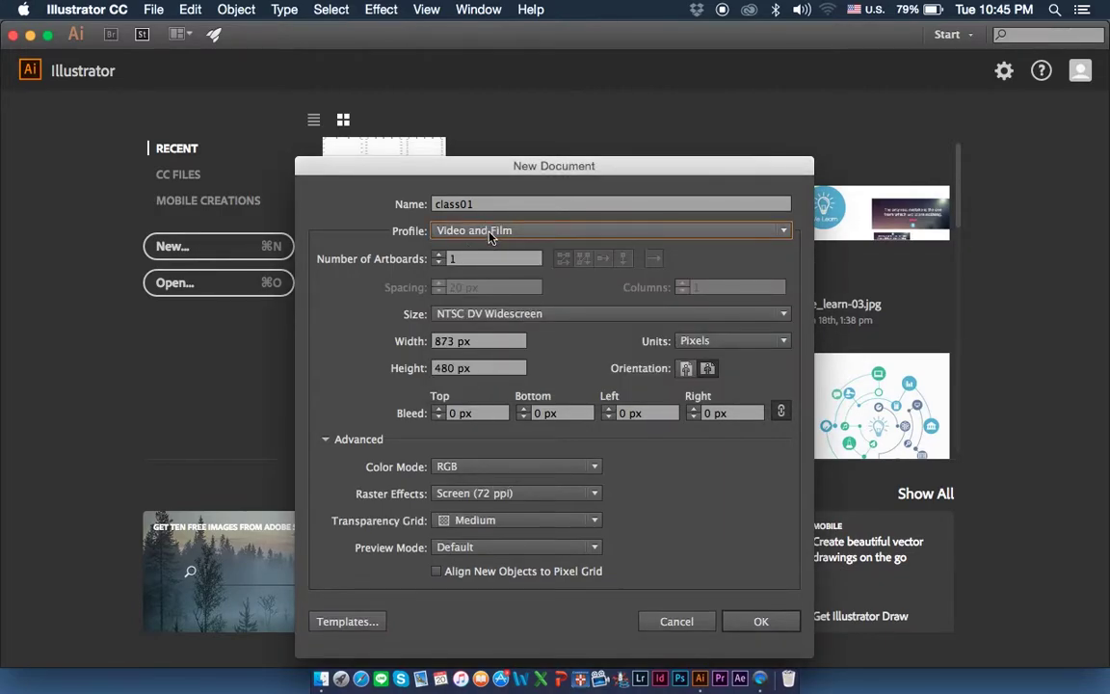
Create the class01 document, zoom out to view it, then close it.
click(758, 619)
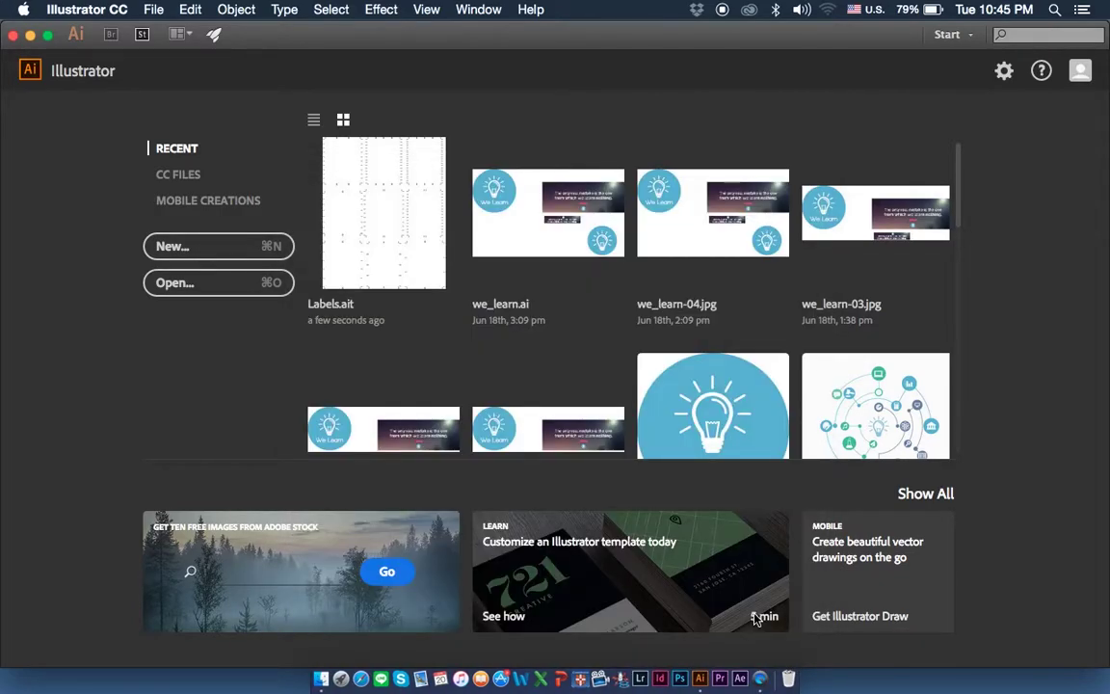
key(super+minus)
key(super+minus)
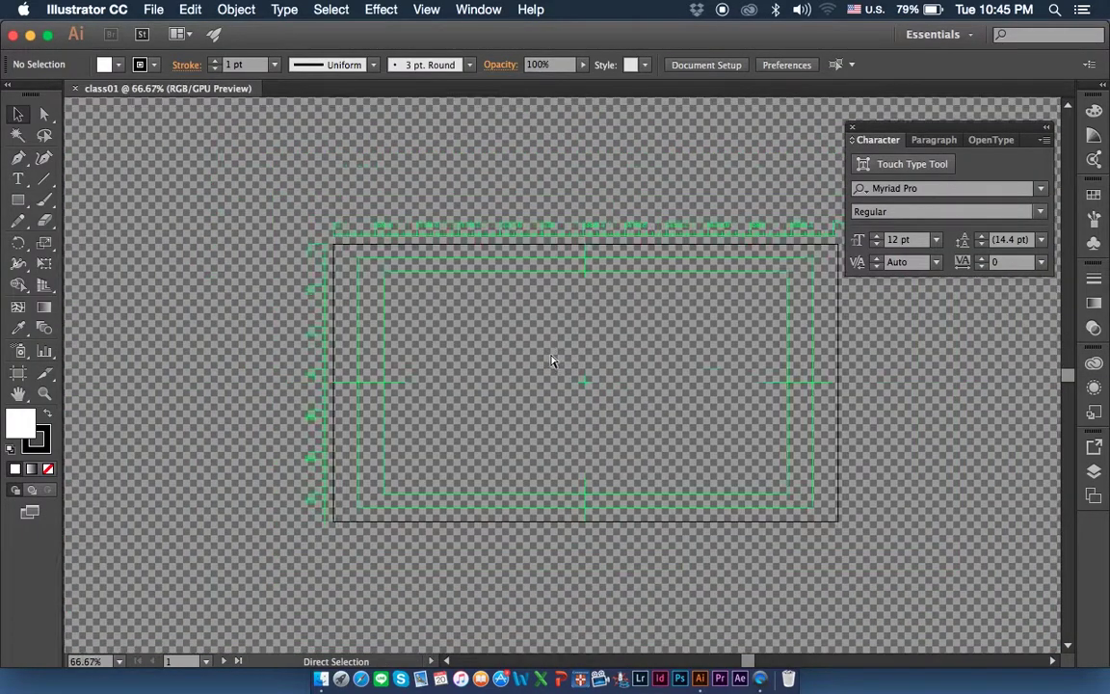
key(super+minus)
key(super+minus)
click(73, 88)
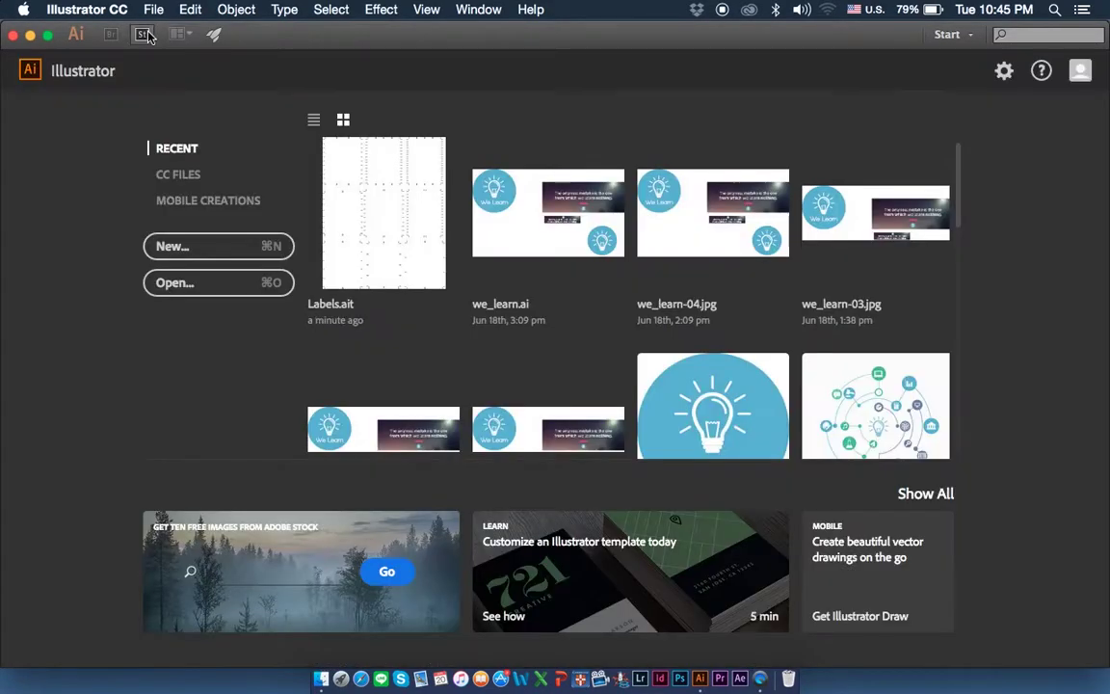
Start a new Print-profile document at A4 size with units in Centimeters.
click(151, 12)
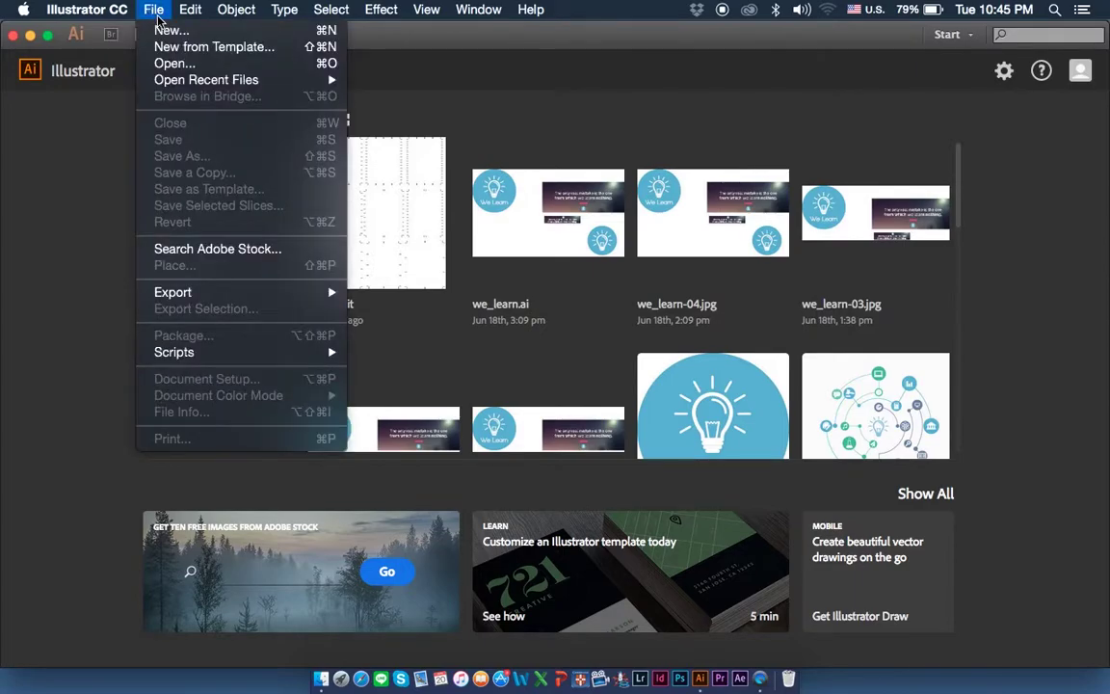
click(192, 31)
click(492, 310)
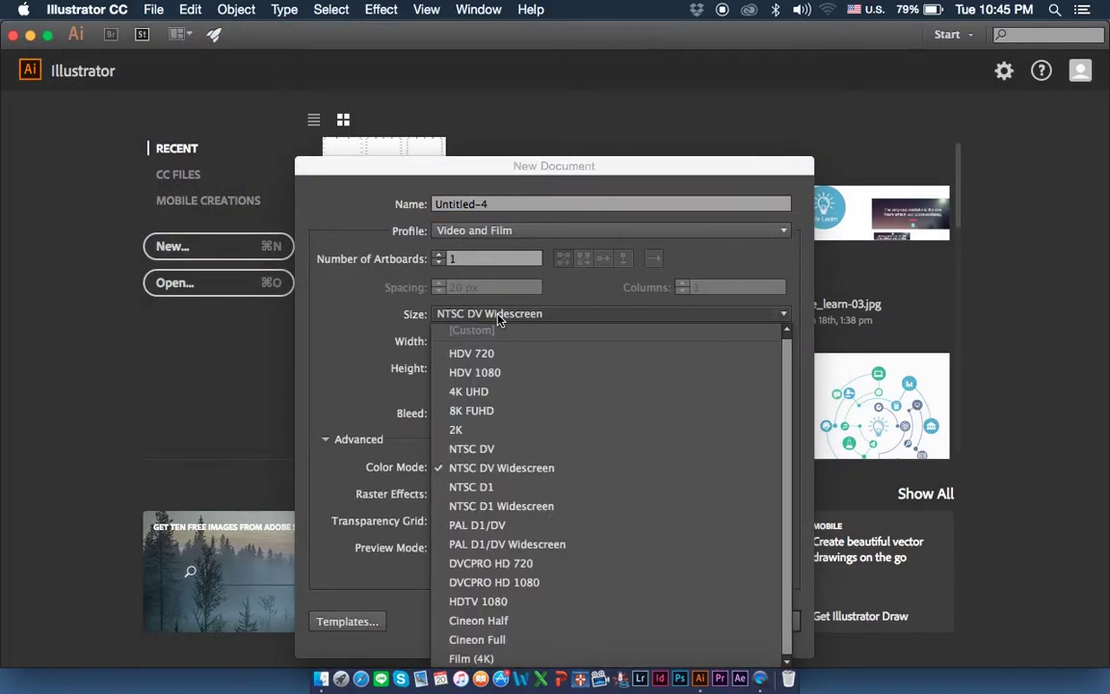
click(479, 232)
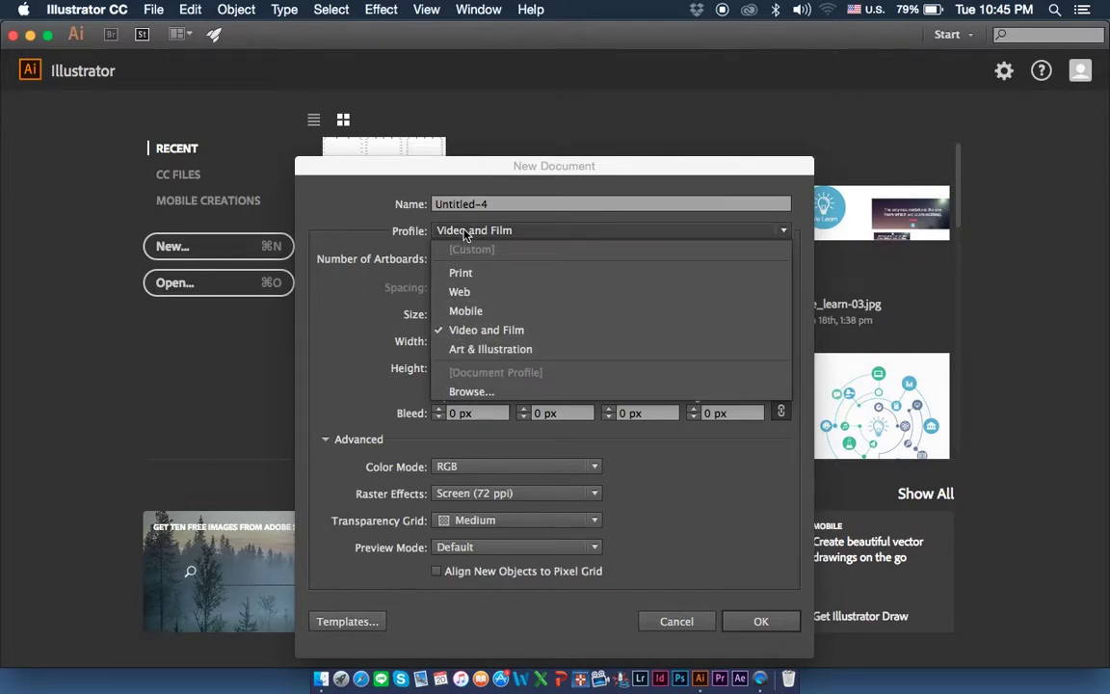
click(491, 273)
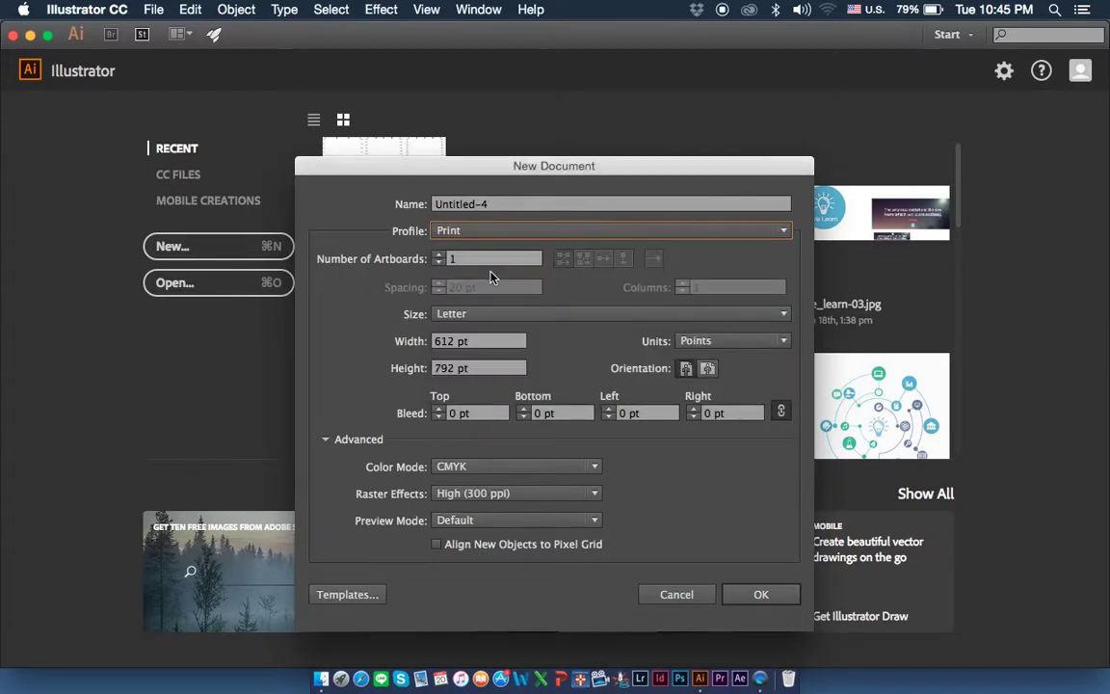
click(518, 314)
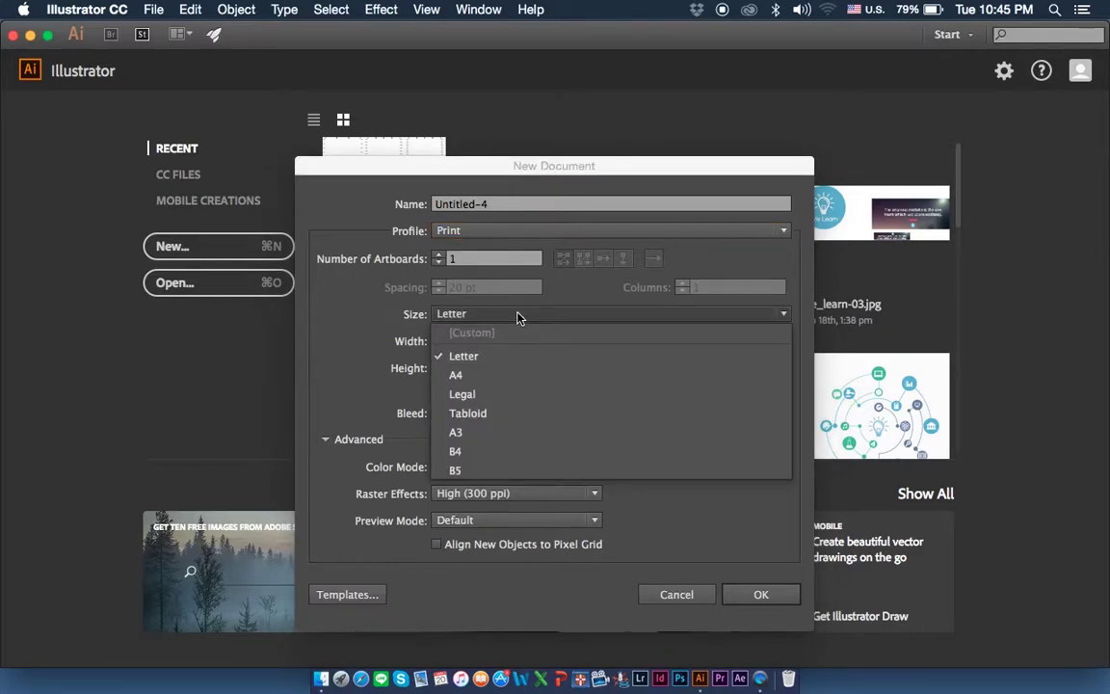
click(499, 378)
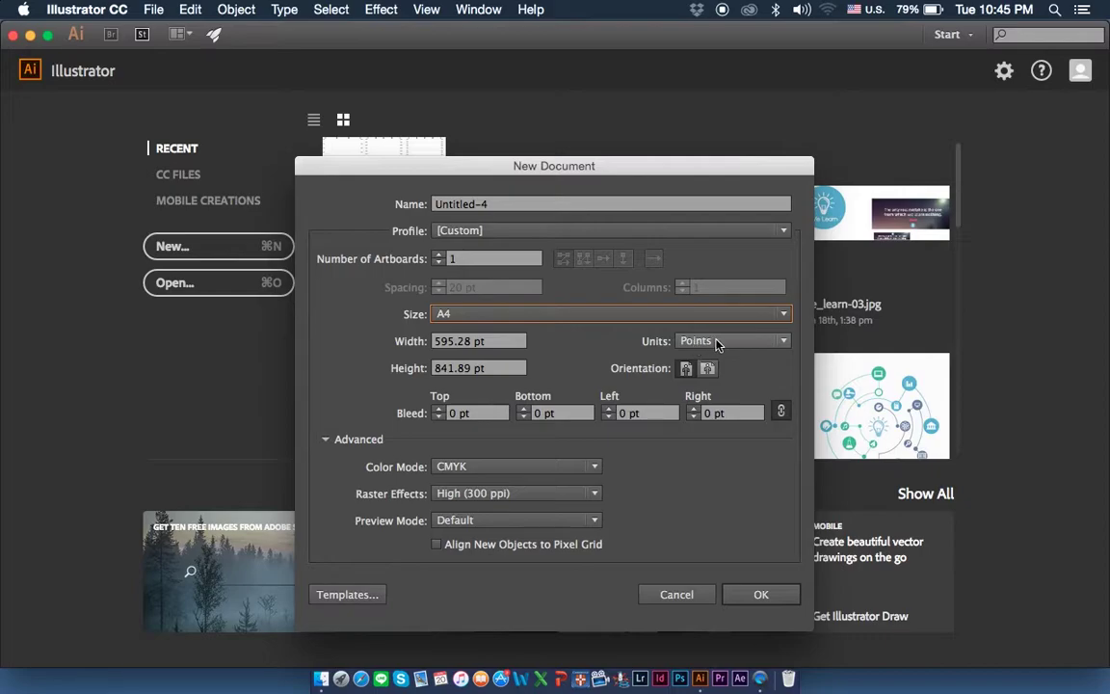
click(716, 343)
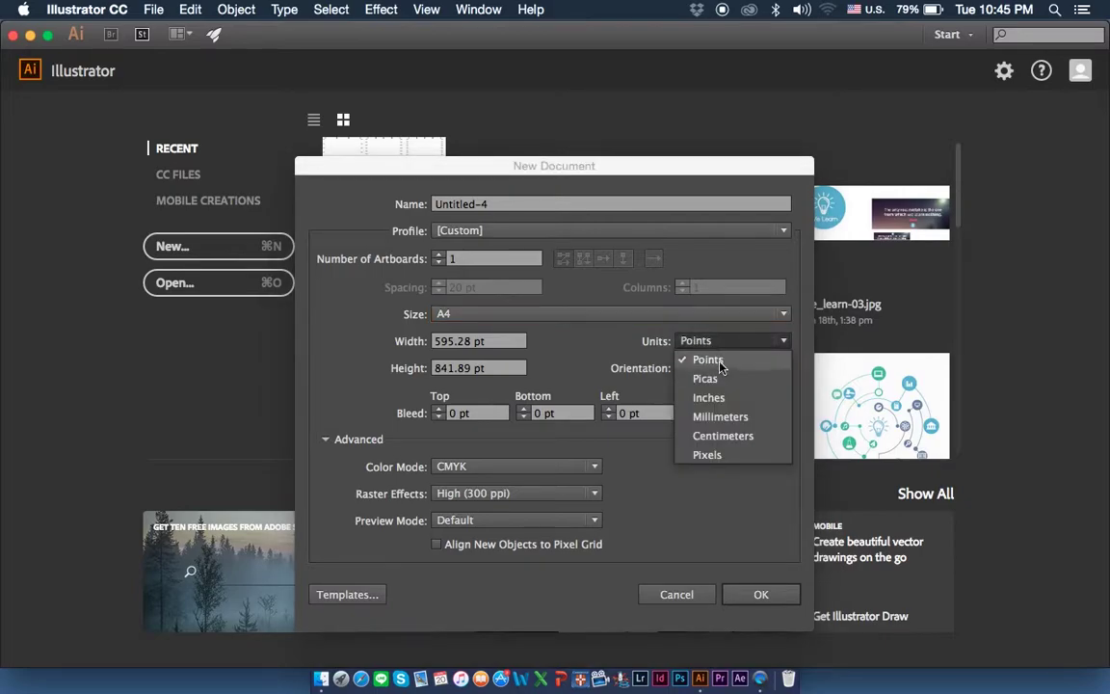
click(732, 436)
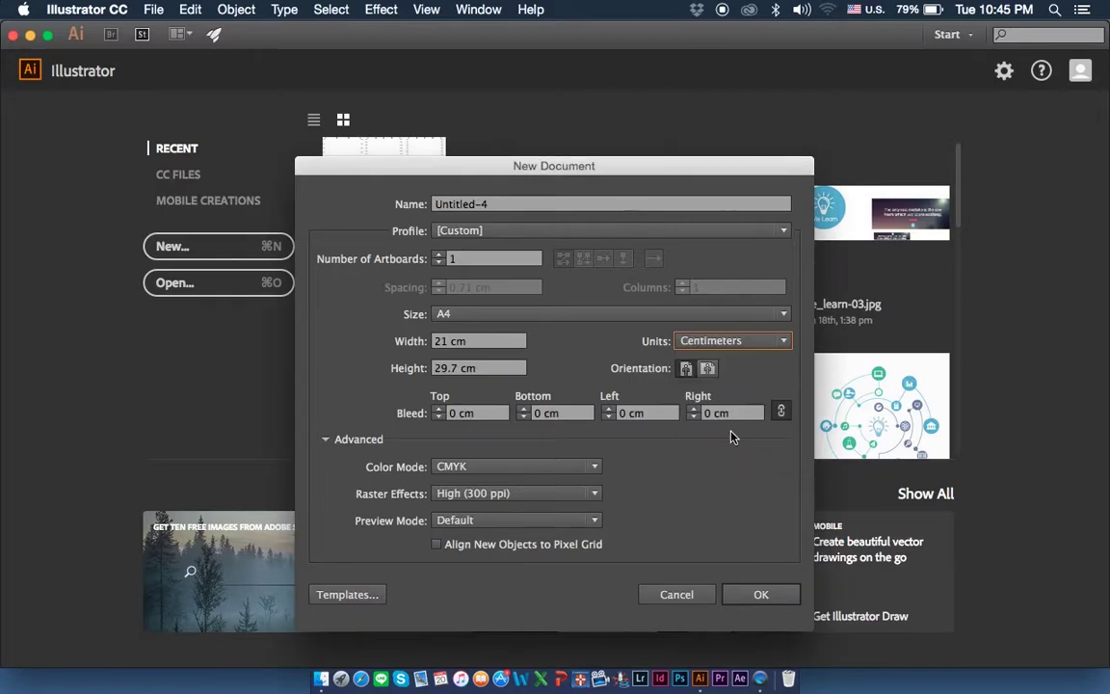
click(485, 349)
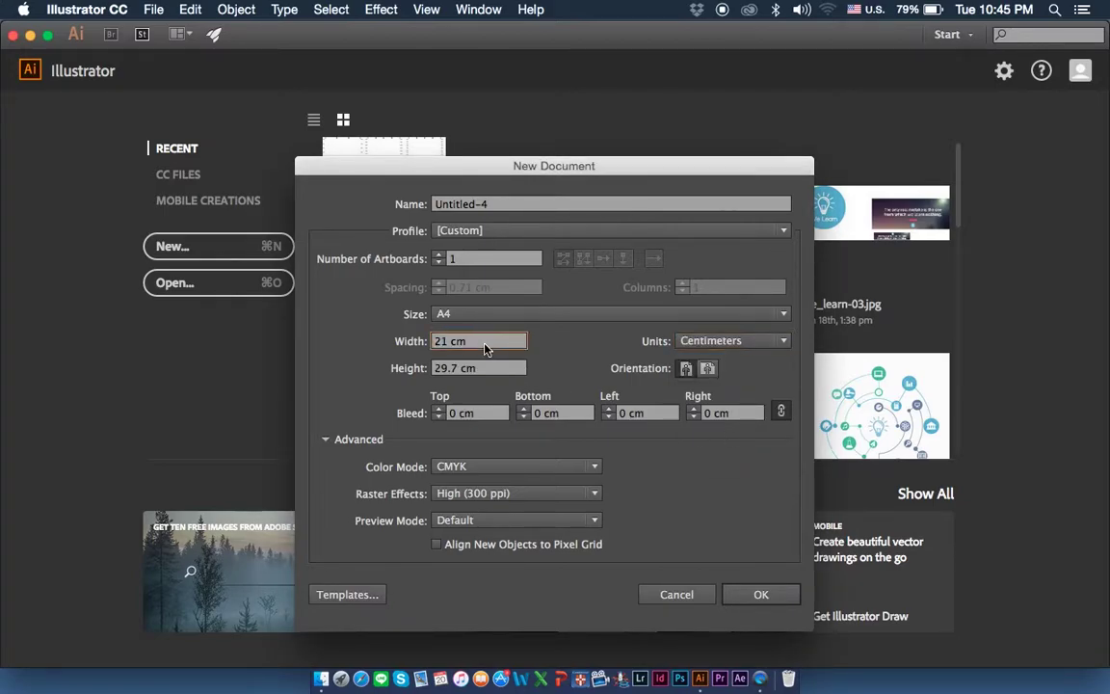
Set the card size to 9.1 × 5.49 cm in landscape orientation.
triple_click(484, 349)
text(9.1)
key(Tab)
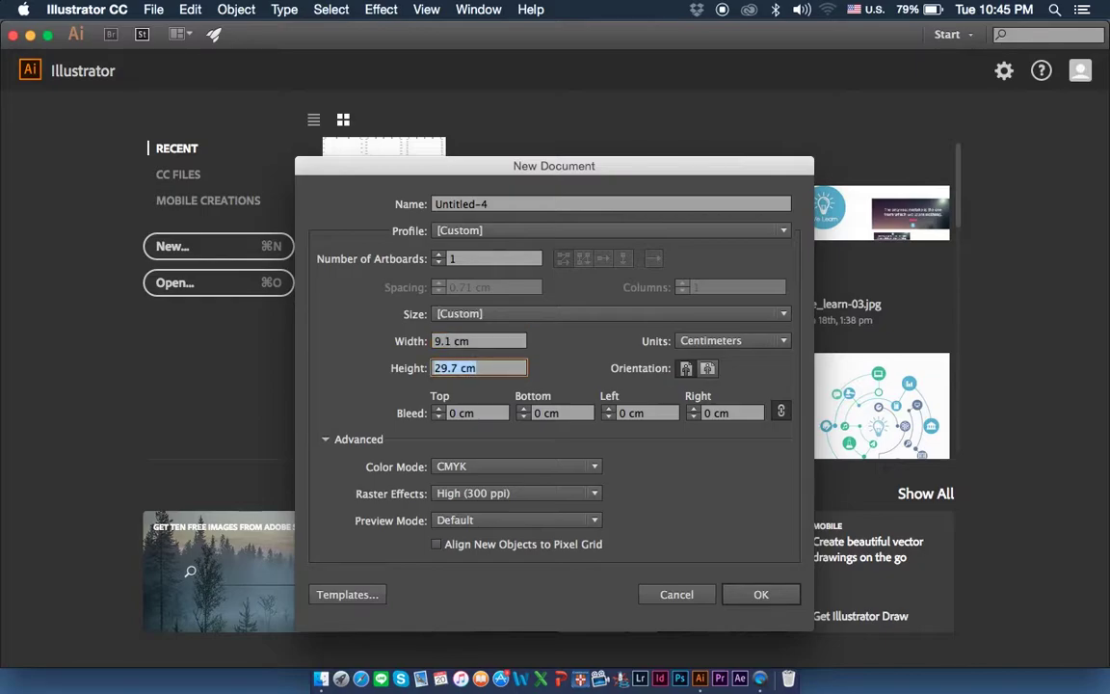
text(5.49)
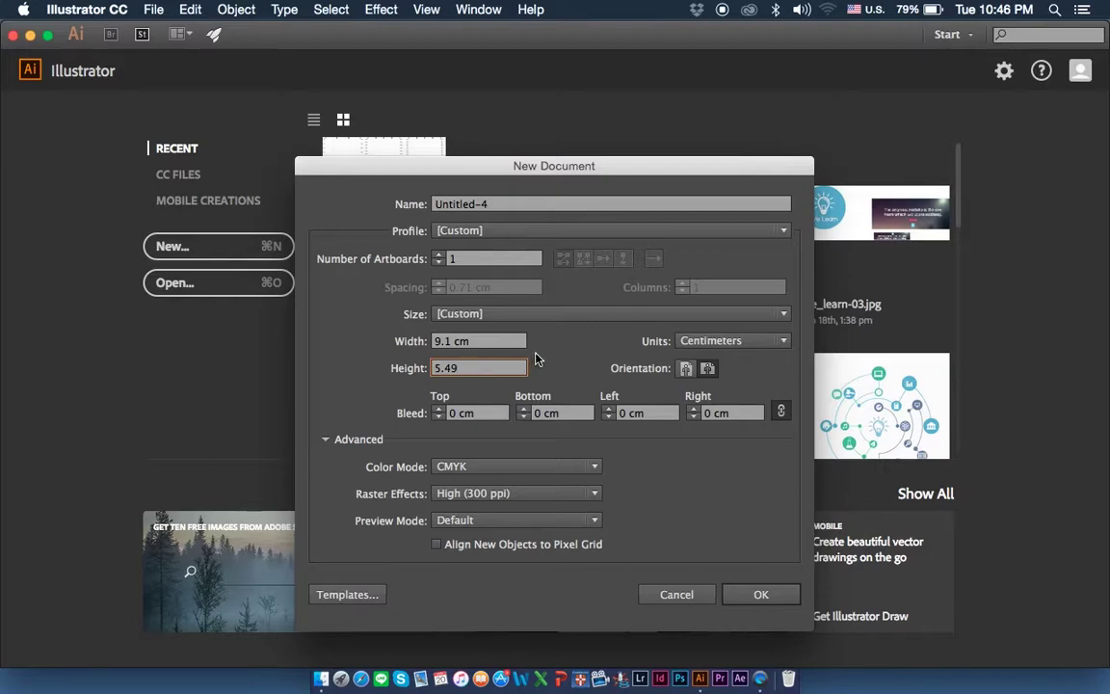
click(683, 371)
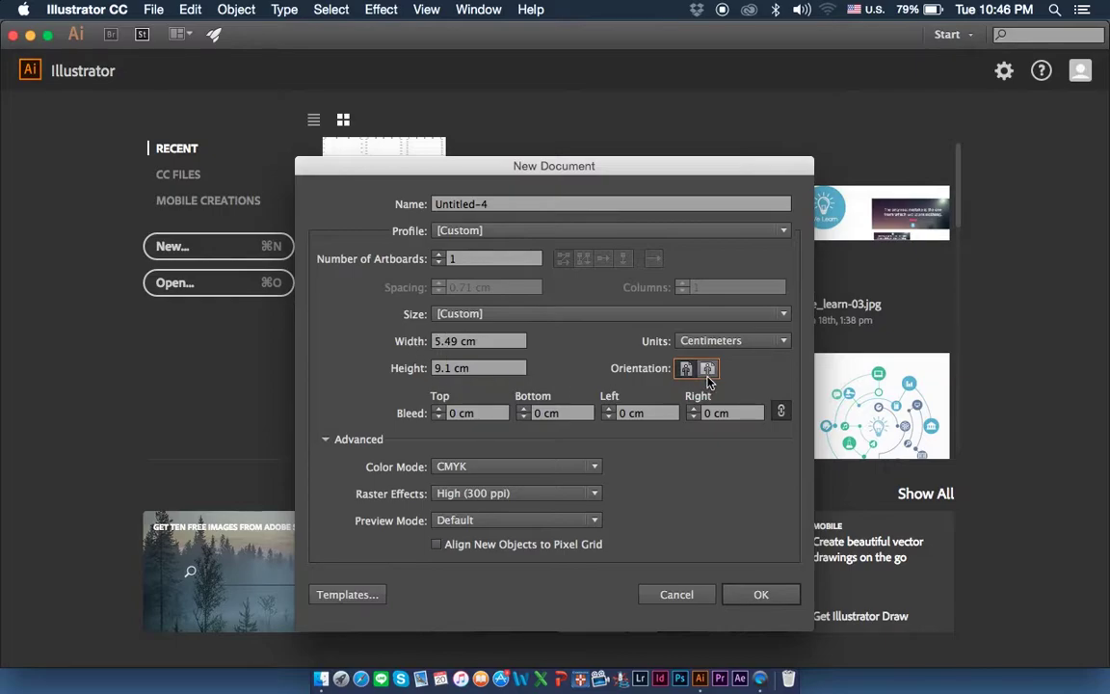
click(707, 370)
Enter a 0.5 cm top bleed linked to all sides.
click(486, 414)
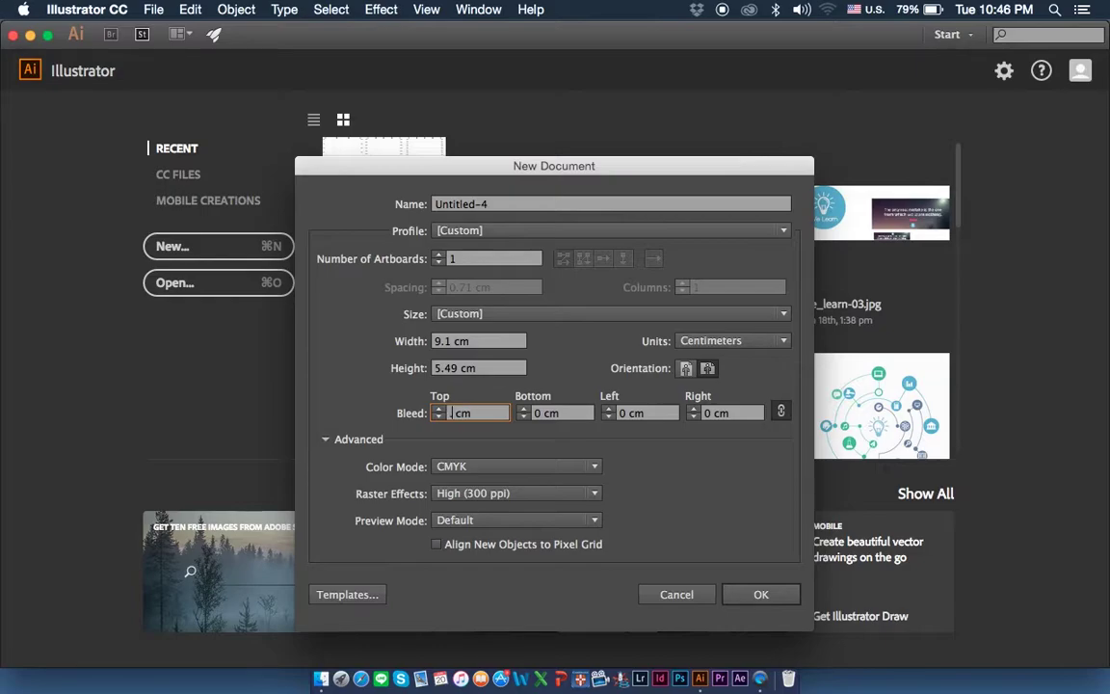
text(.5)
click(773, 416)
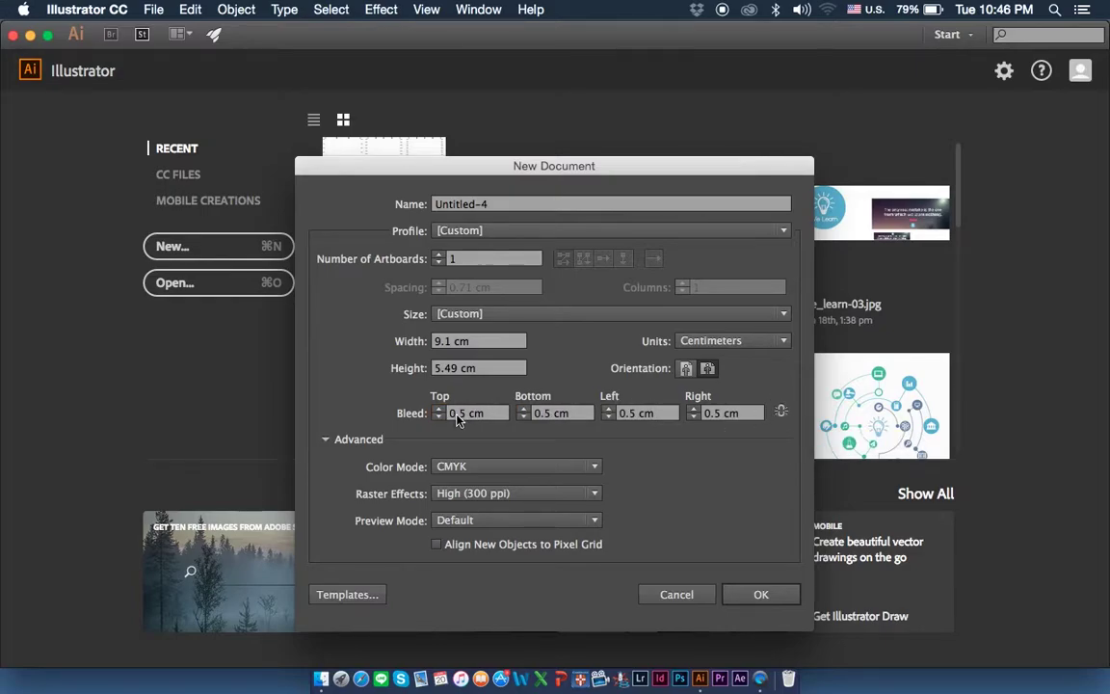
key(BackSpace)
Change the bleed to 0.6 cm on all four sides.
text(6)
click(641, 414)
click(780, 413)
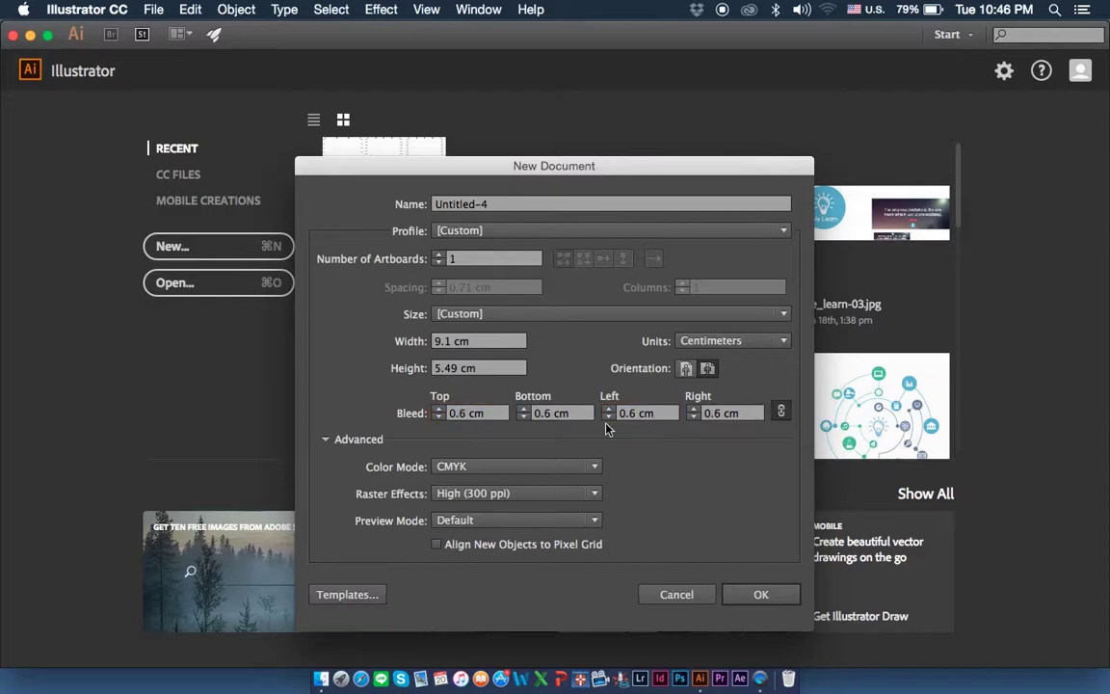
Keep CMYK colour, set raster effects to Medium (150 ppi), and keep Default preview.
click(512, 466)
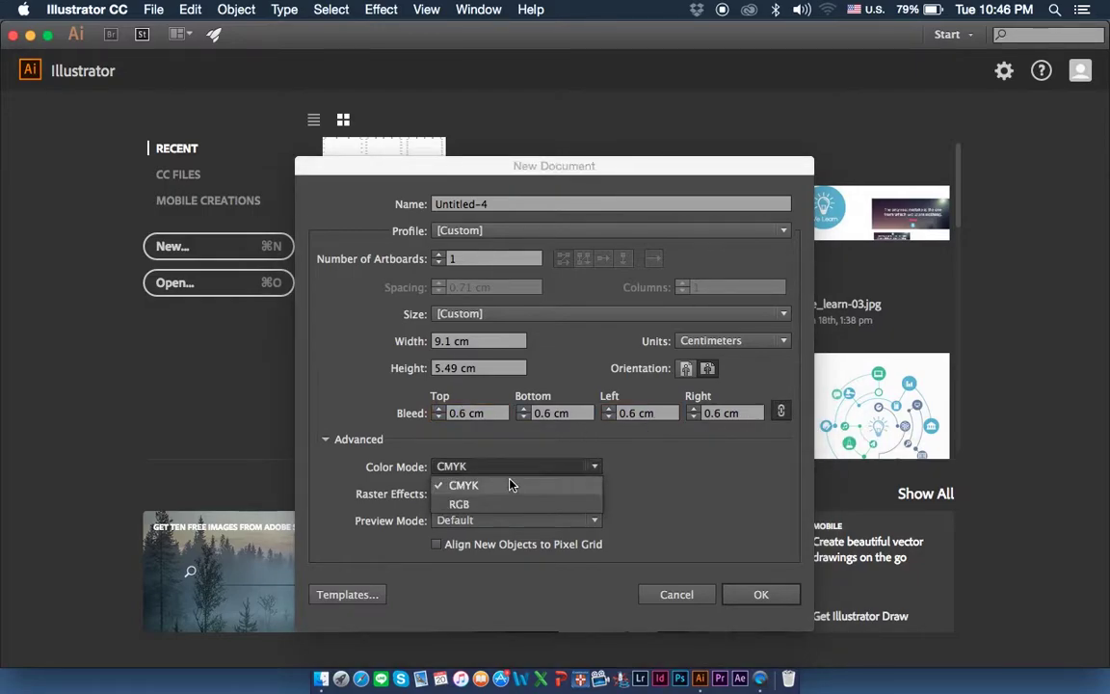
click(511, 486)
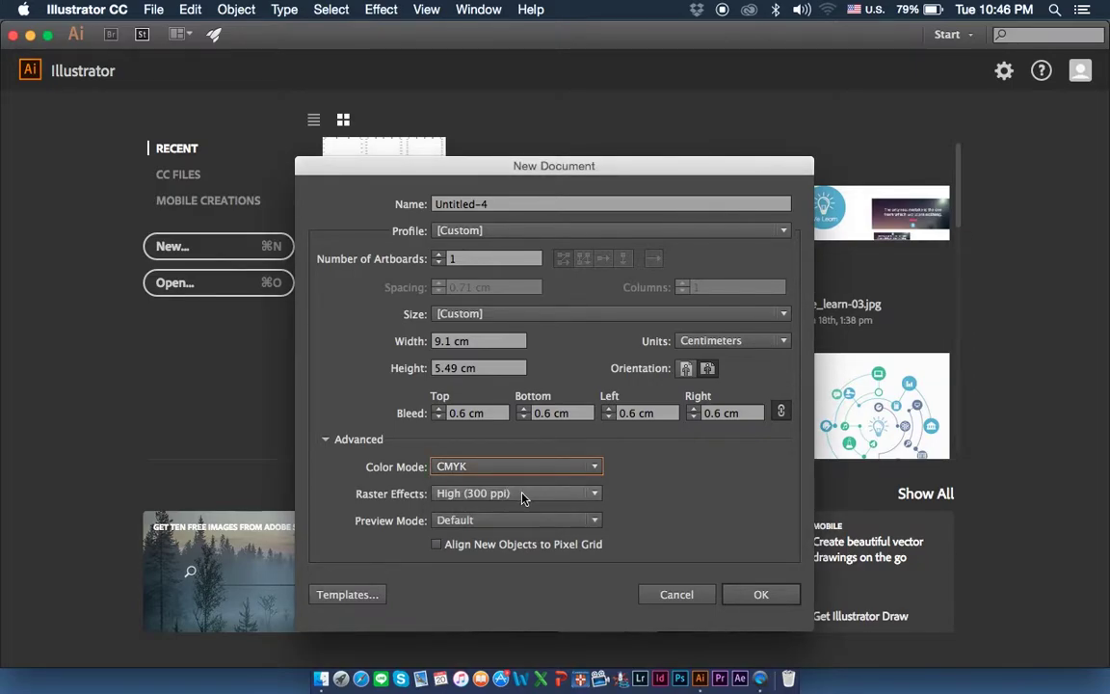
click(521, 496)
click(518, 542)
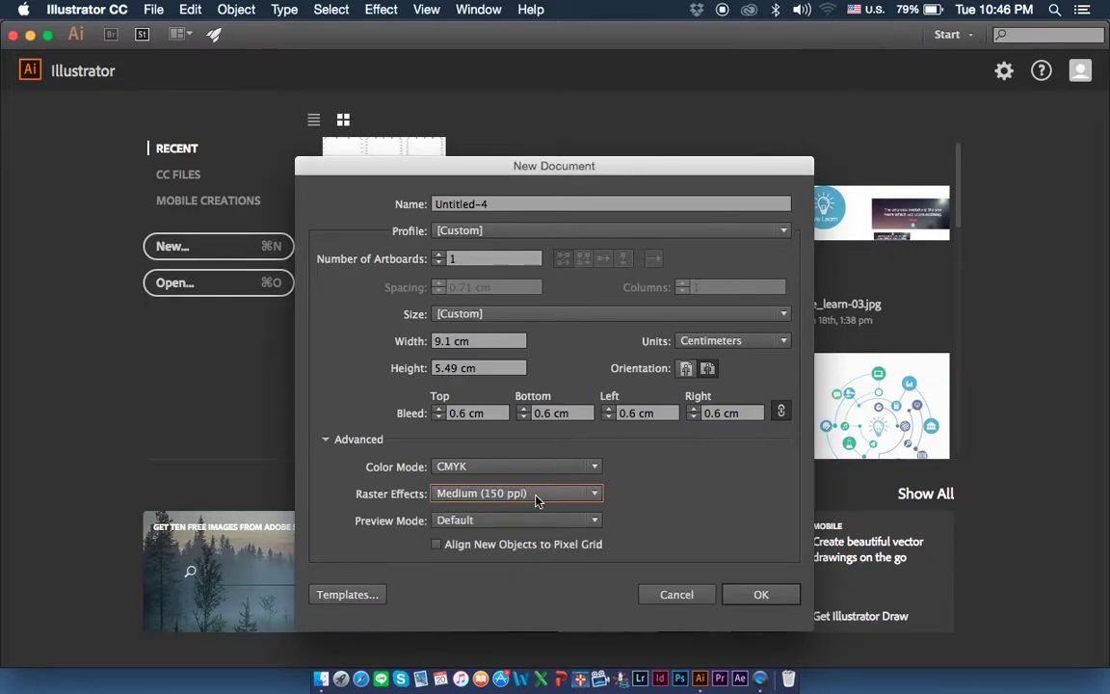
click(520, 493)
click(530, 531)
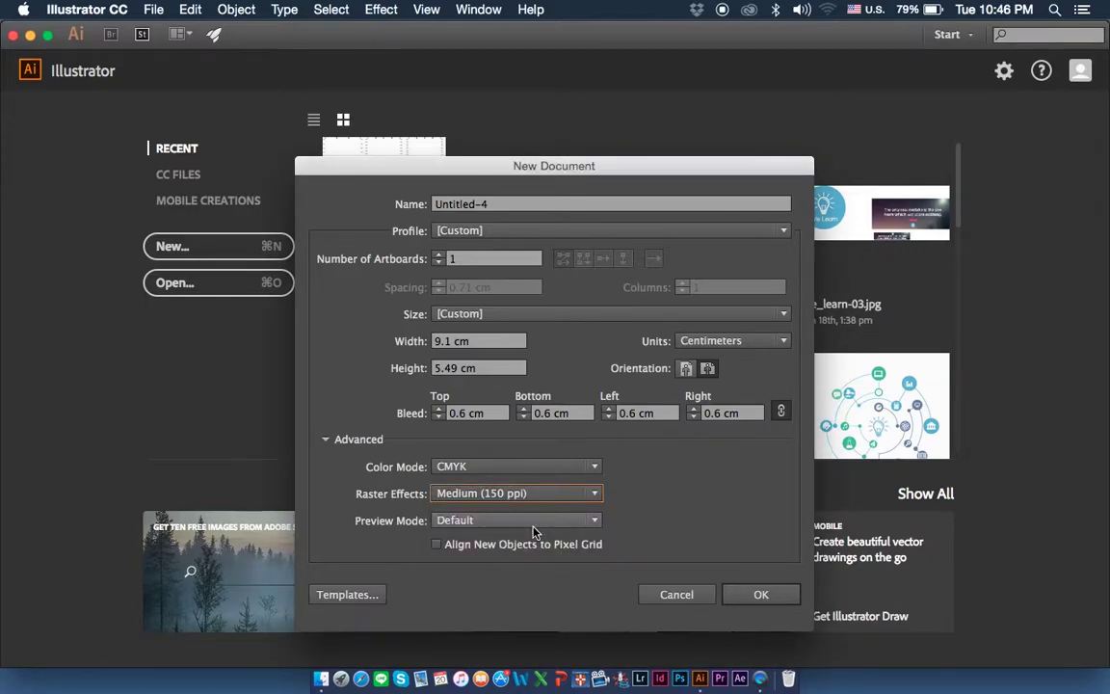
click(535, 530)
click(608, 545)
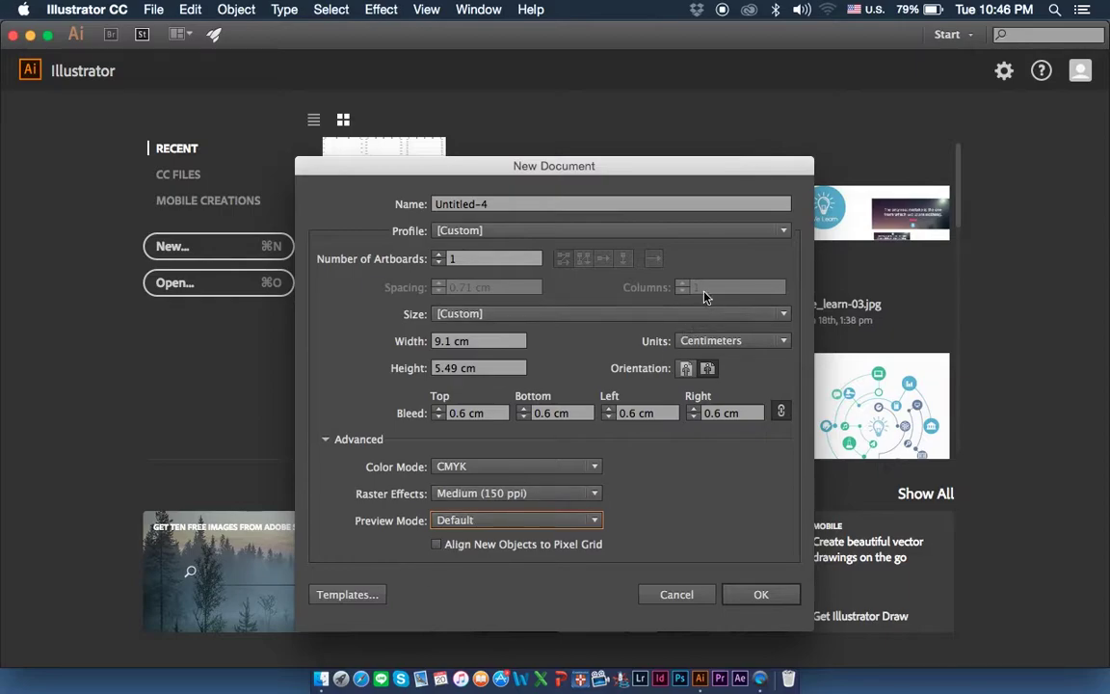
Set the number of artboards to 10.
click(466, 260)
key(BackSpace)
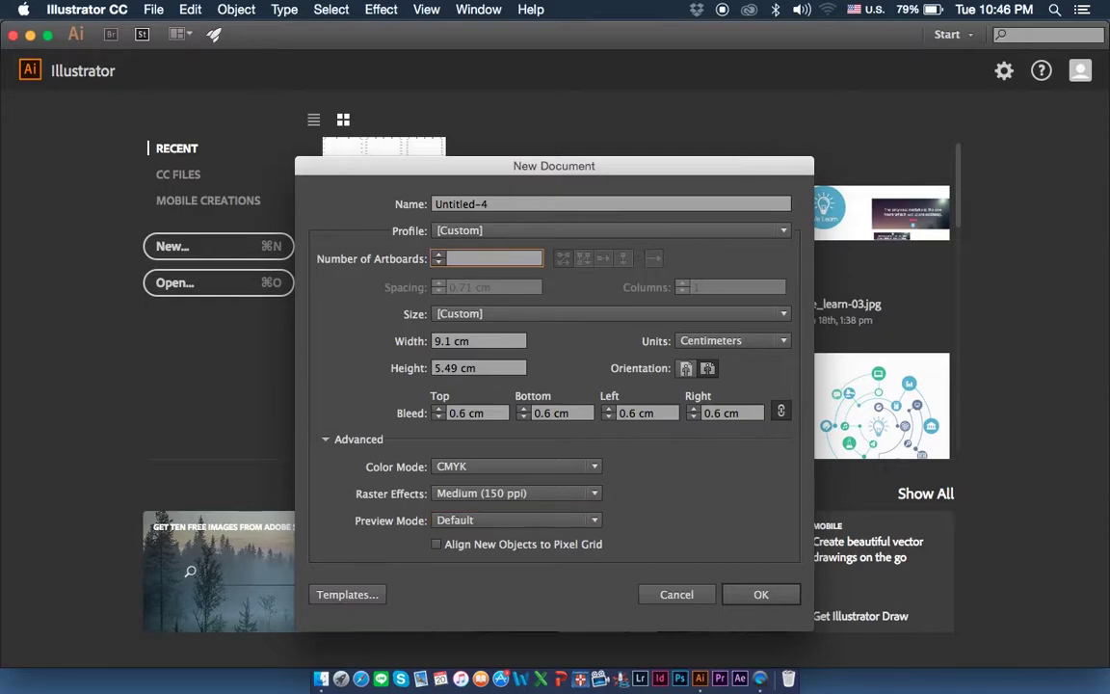
text(10)
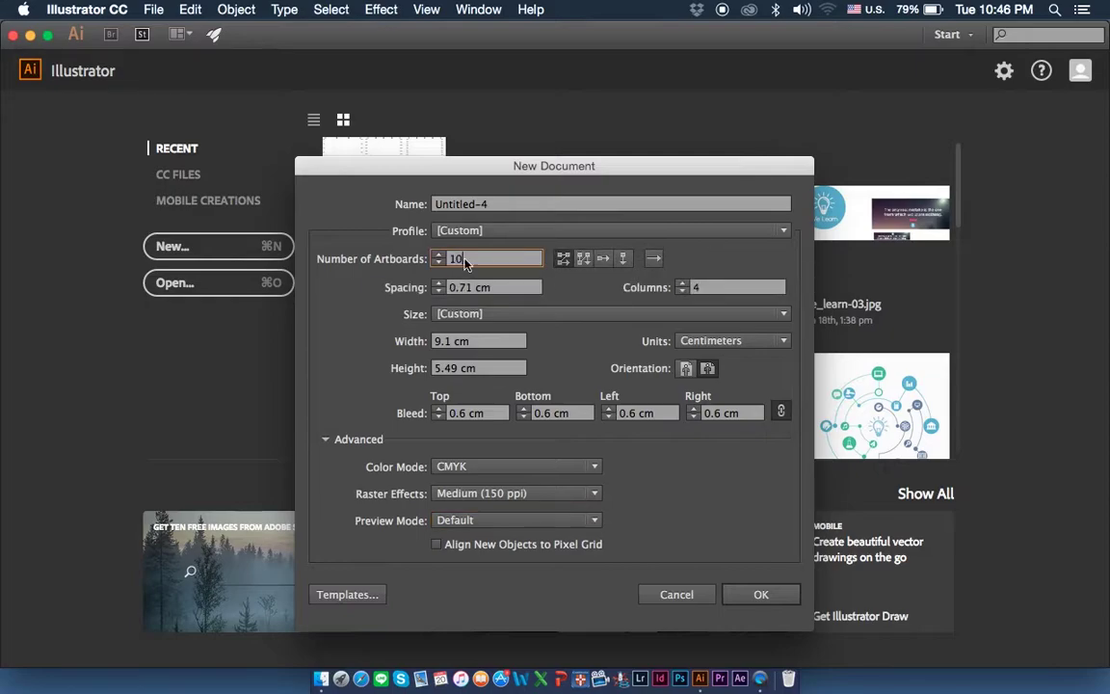
click(692, 289)
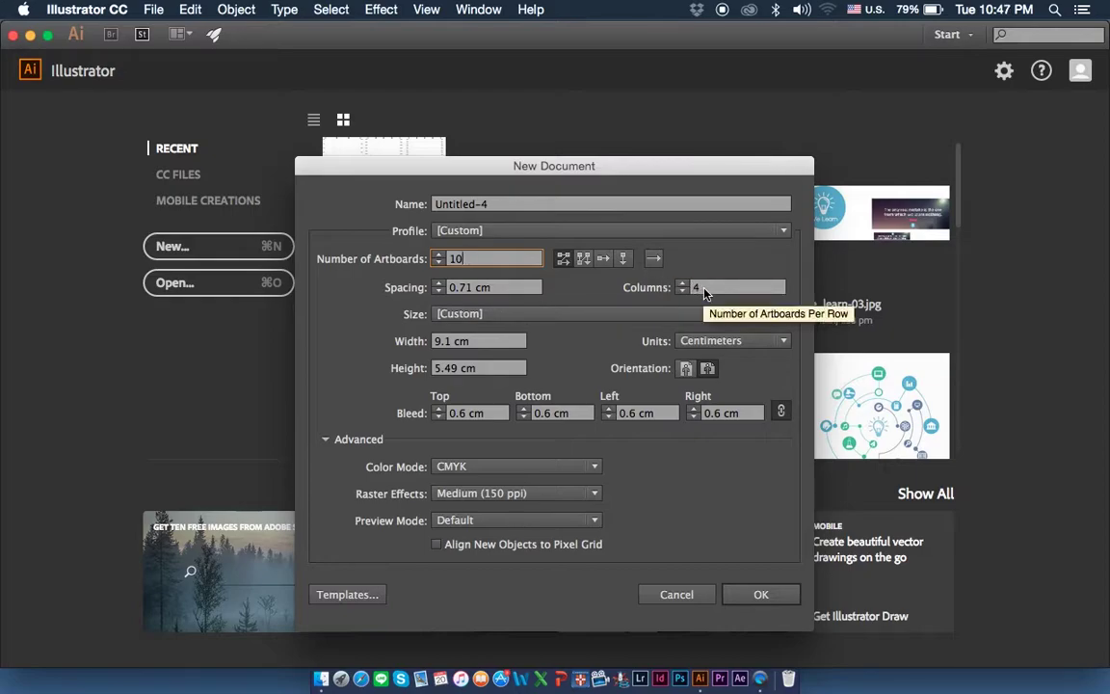
Arrange the artboards Grid by Column, 1 cm spacing, 5 rows, and create the document.
click(587, 260)
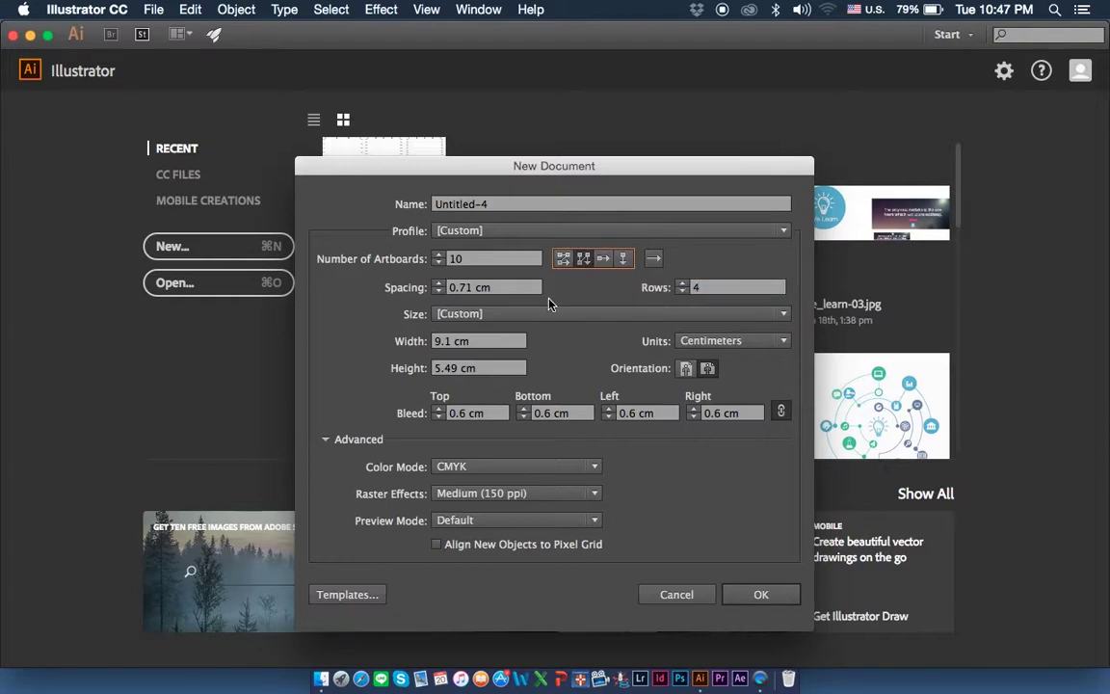
click(470, 287)
key(BackSpace)
key(BackSpace)
key(BackSpace)
key(BackSpace)
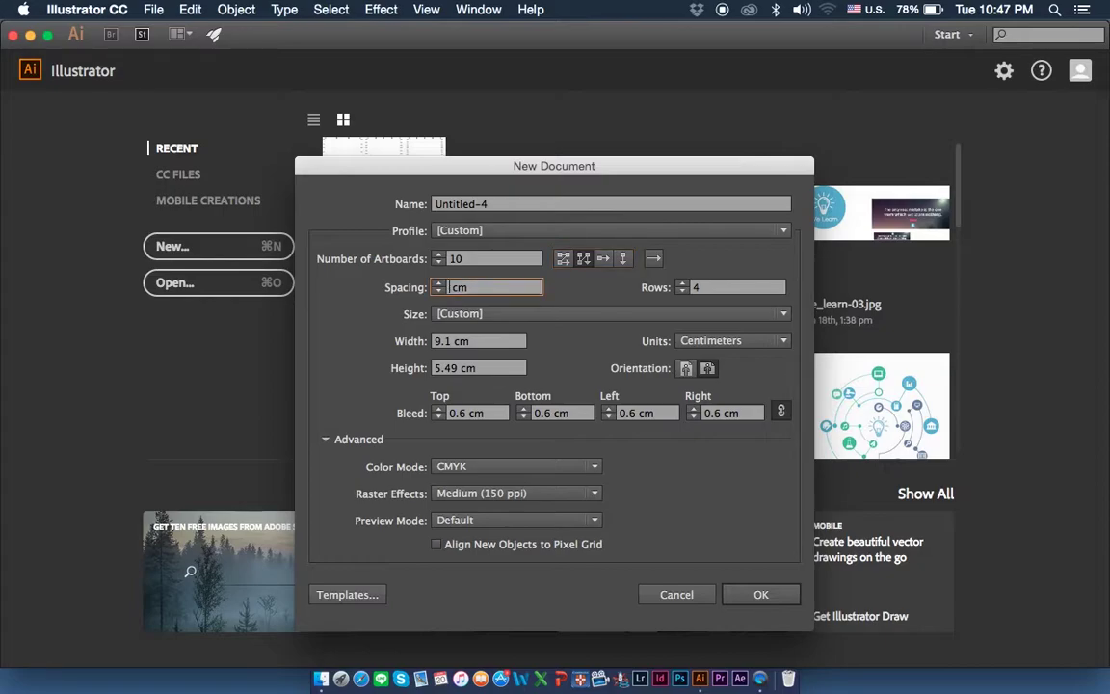
text(1)
click(712, 287)
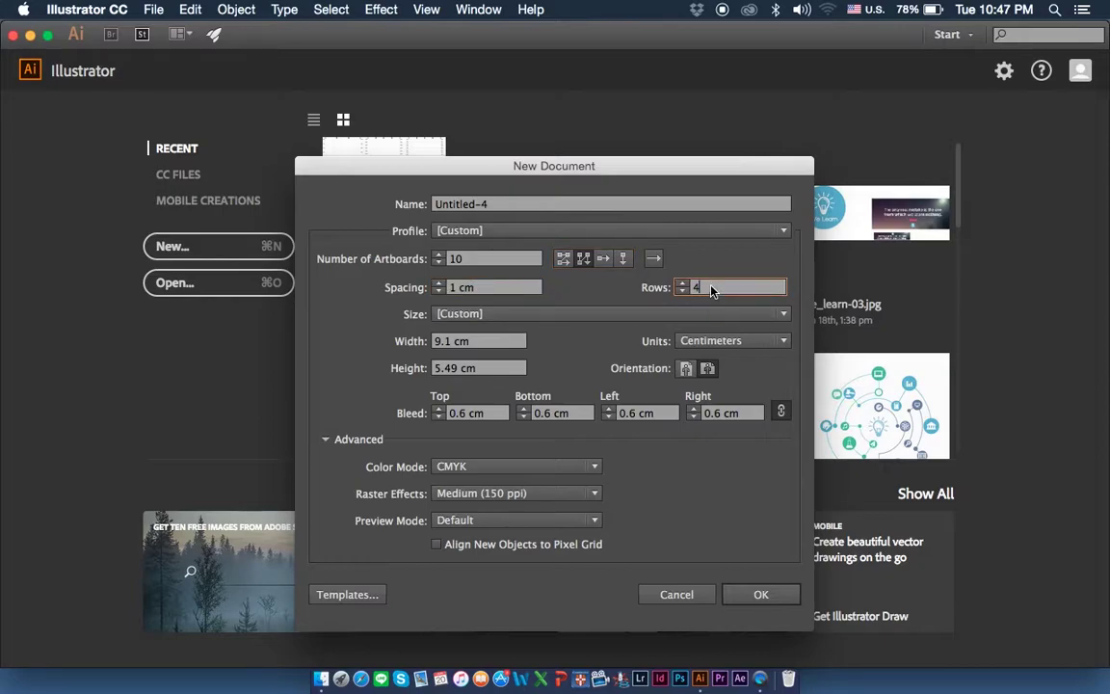
text(1)
key(BackSpace)
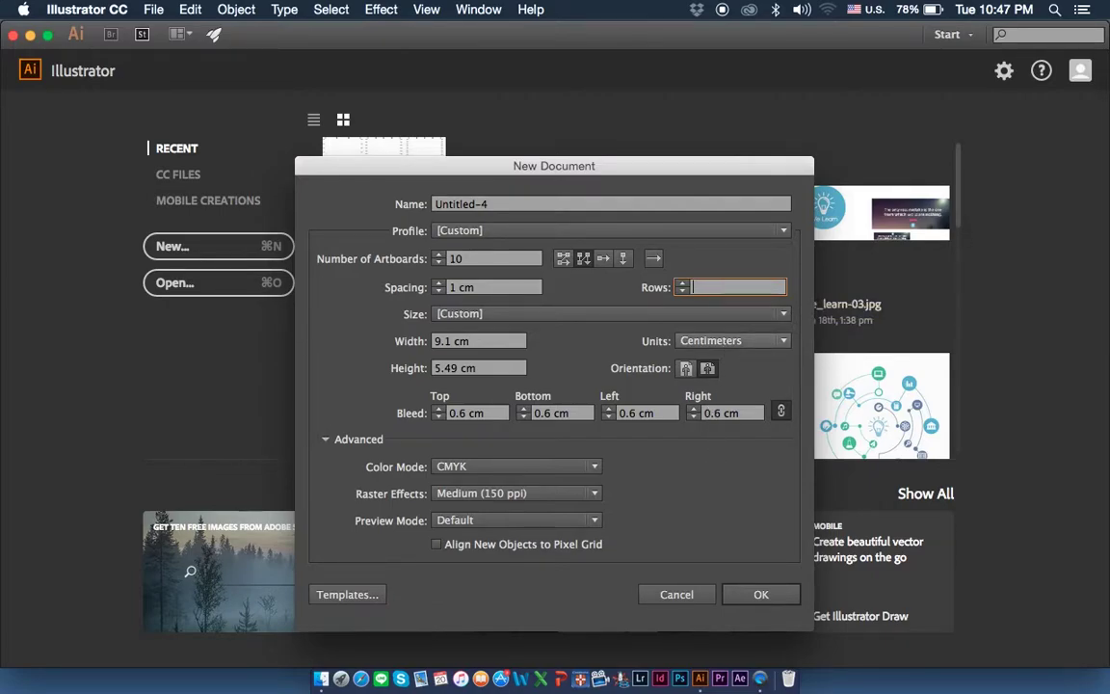
text(5)
click(761, 595)
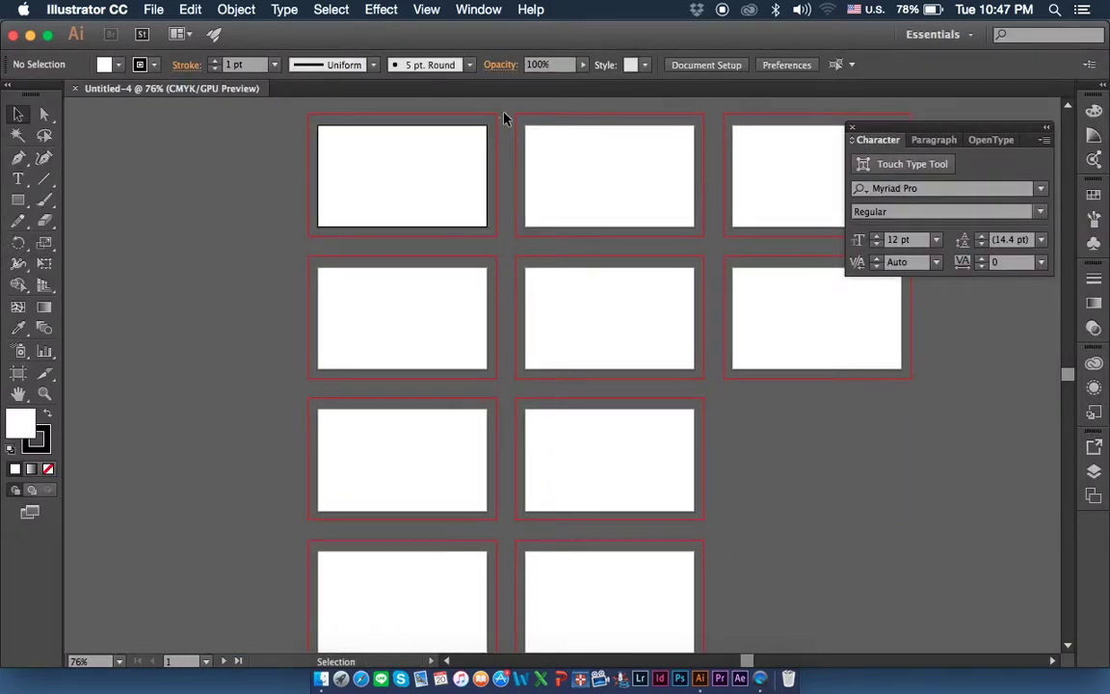
click(153, 10)
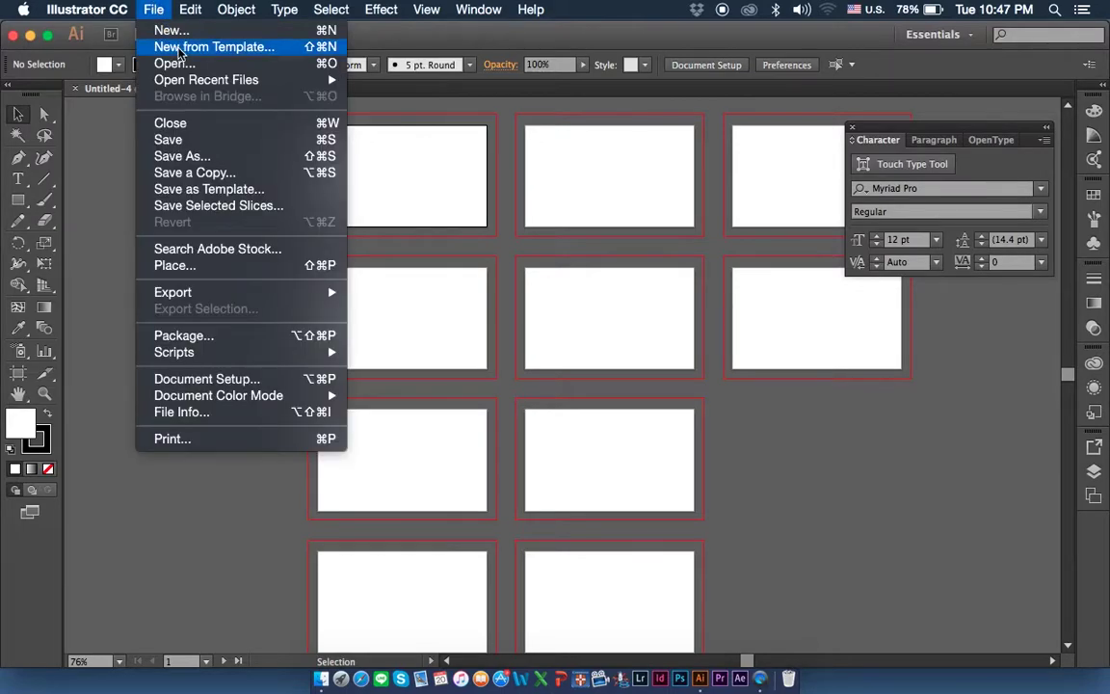
click(159, 30)
drag(448, 169, 833, 229)
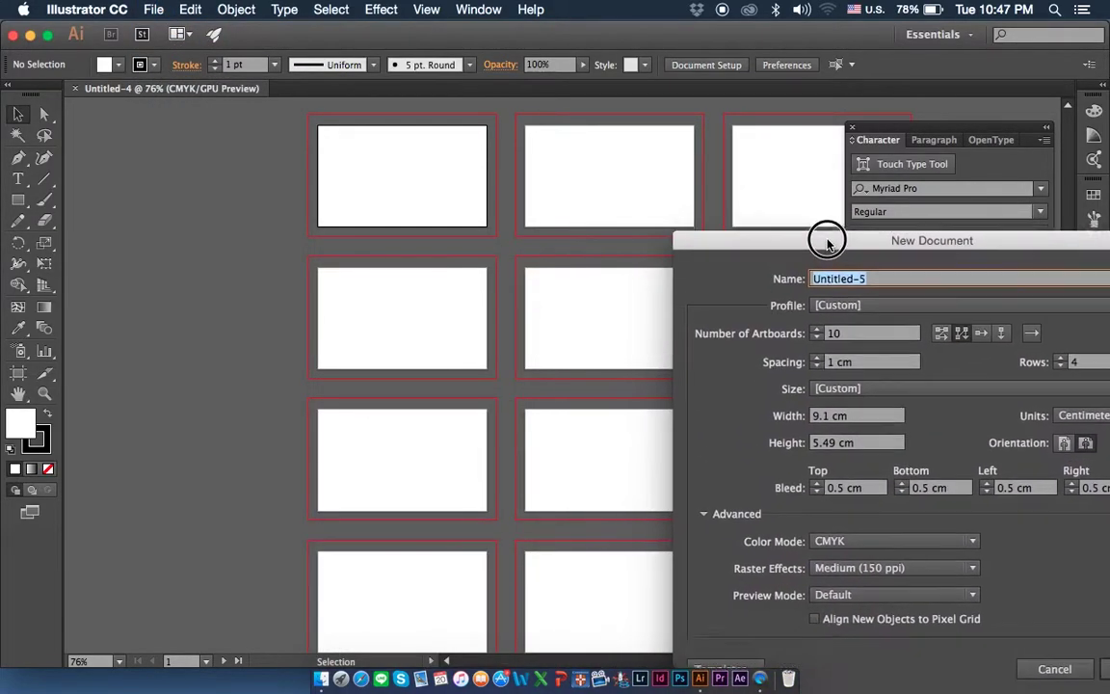
click(837, 472)
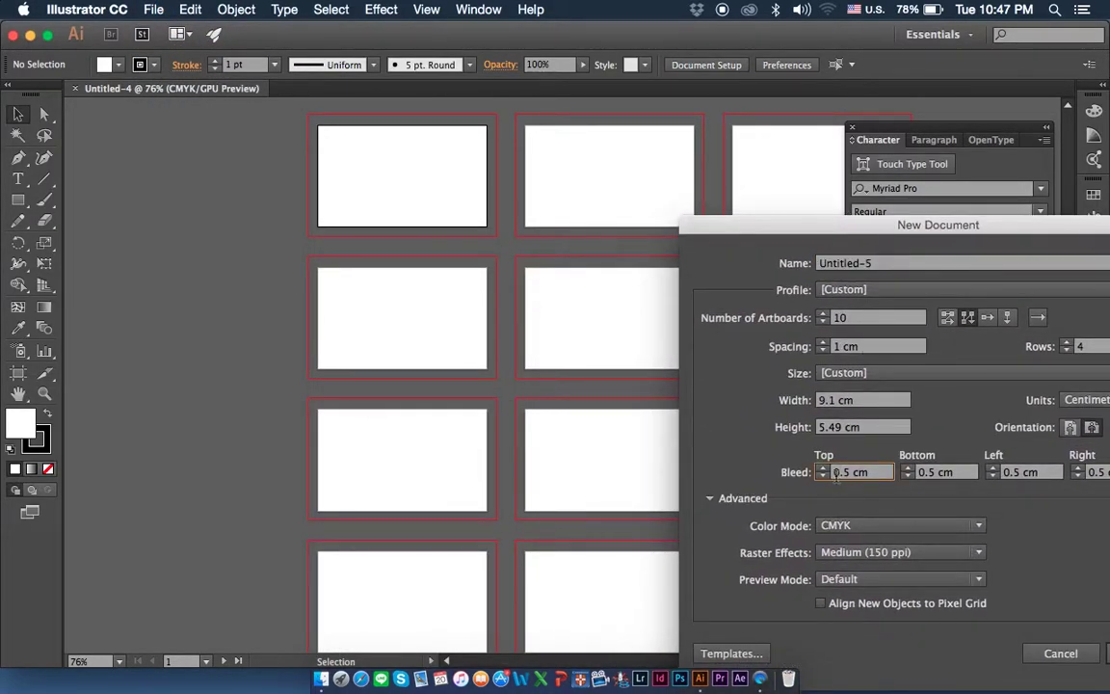
mouse_move(800, 232)
mouse_down()
mouse_move(683, 237)
mouse_move(648, 269)
mouse_up()
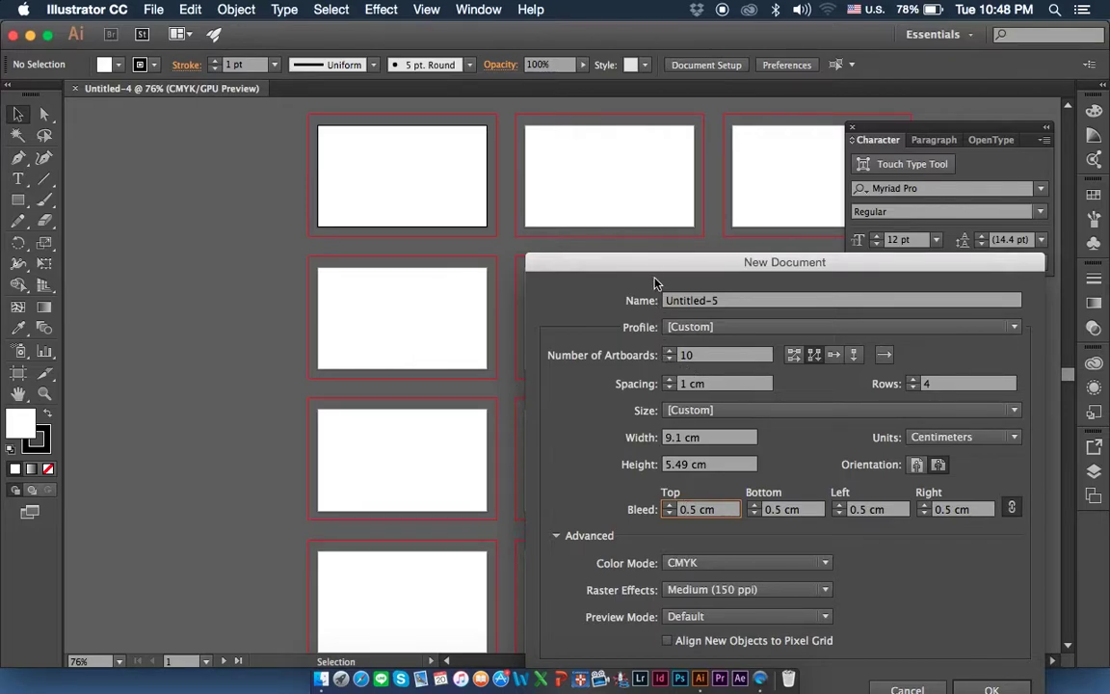
mouse_move(645, 266)
mouse_down()
mouse_move(178, 252)
mouse_move(161, 300)
mouse_move(86, 307)
mouse_move(176, 393)
mouse_move(181, 454)
mouse_move(62, 315)
mouse_move(372, 307)
mouse_move(377, 269)
mouse_move(308, 275)
mouse_move(311, 222)
mouse_move(249, 226)
mouse_up()
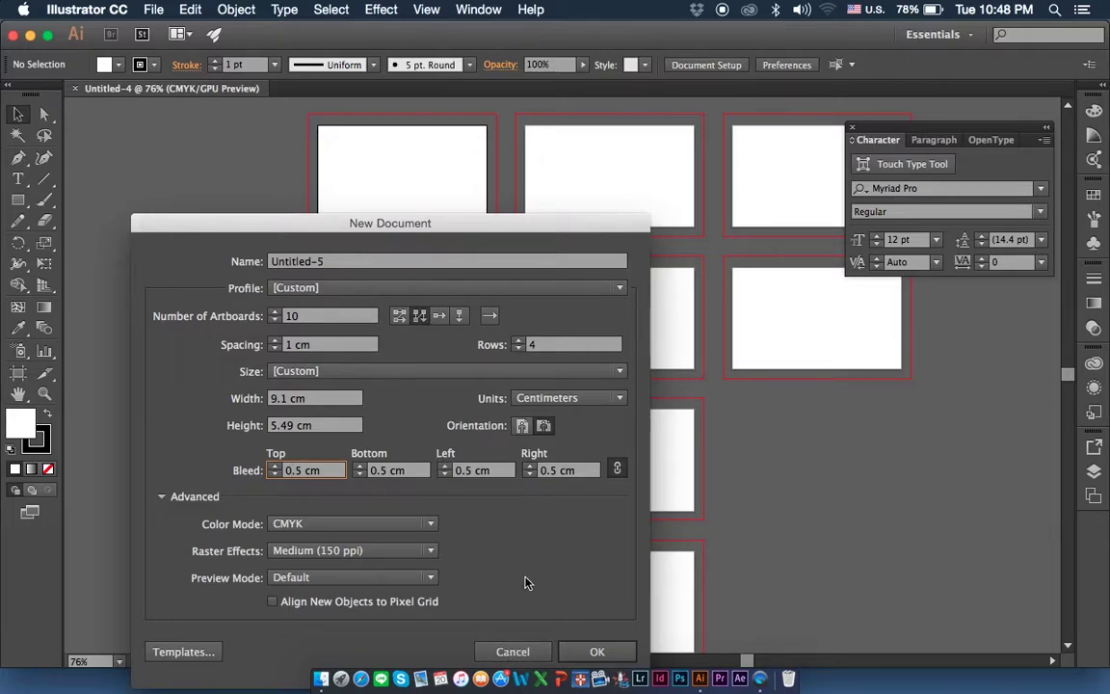
click(512, 652)
scroll(461, 286, down, 2)
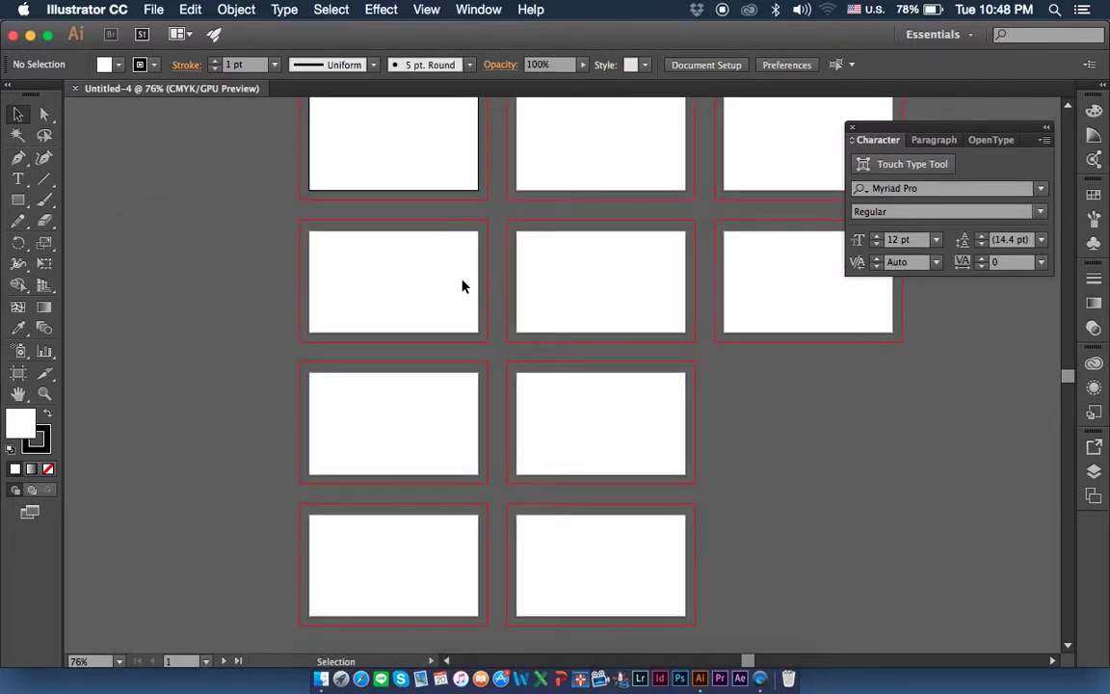
click(678, 65)
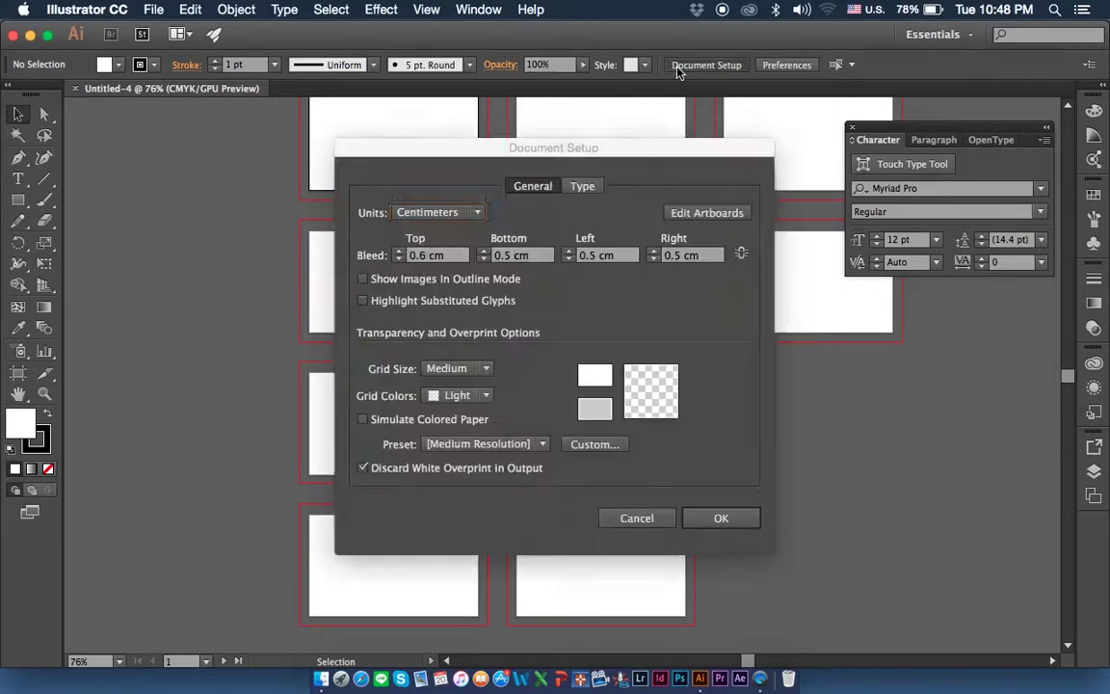
click(705, 213)
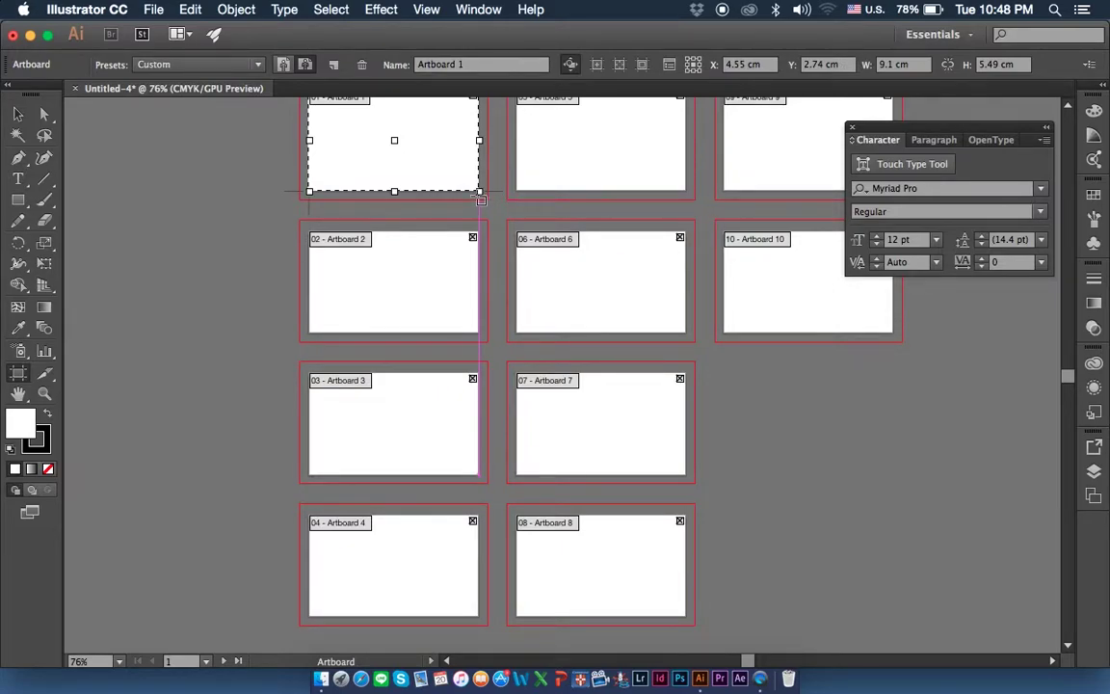
scroll(482, 197, up, 3)
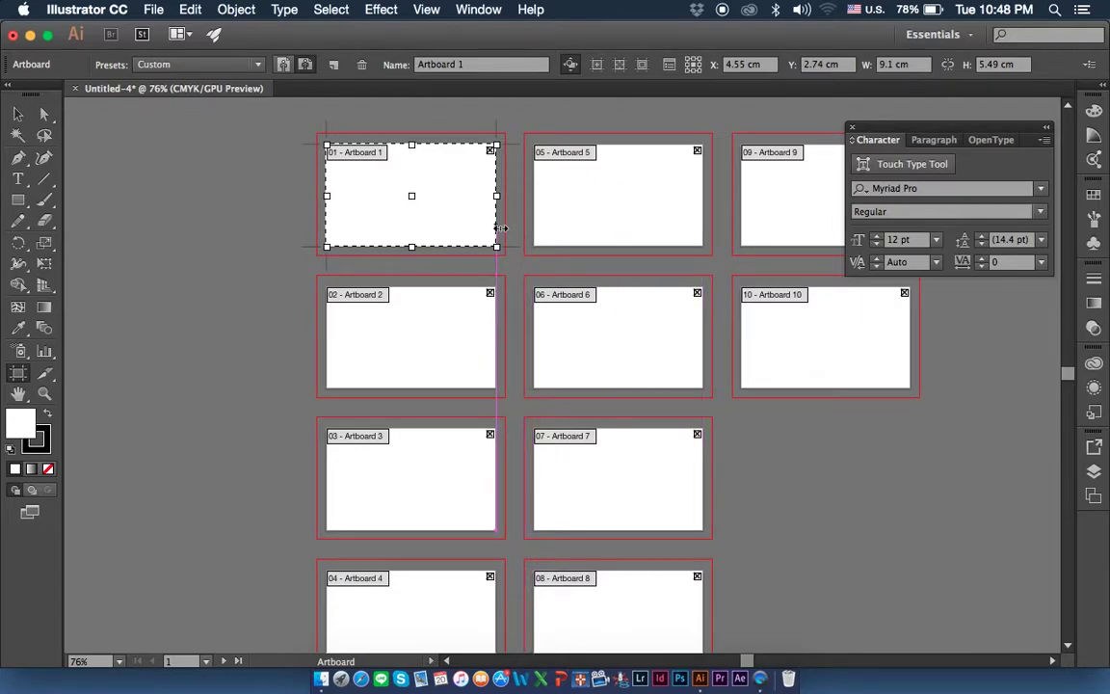
click(21, 115)
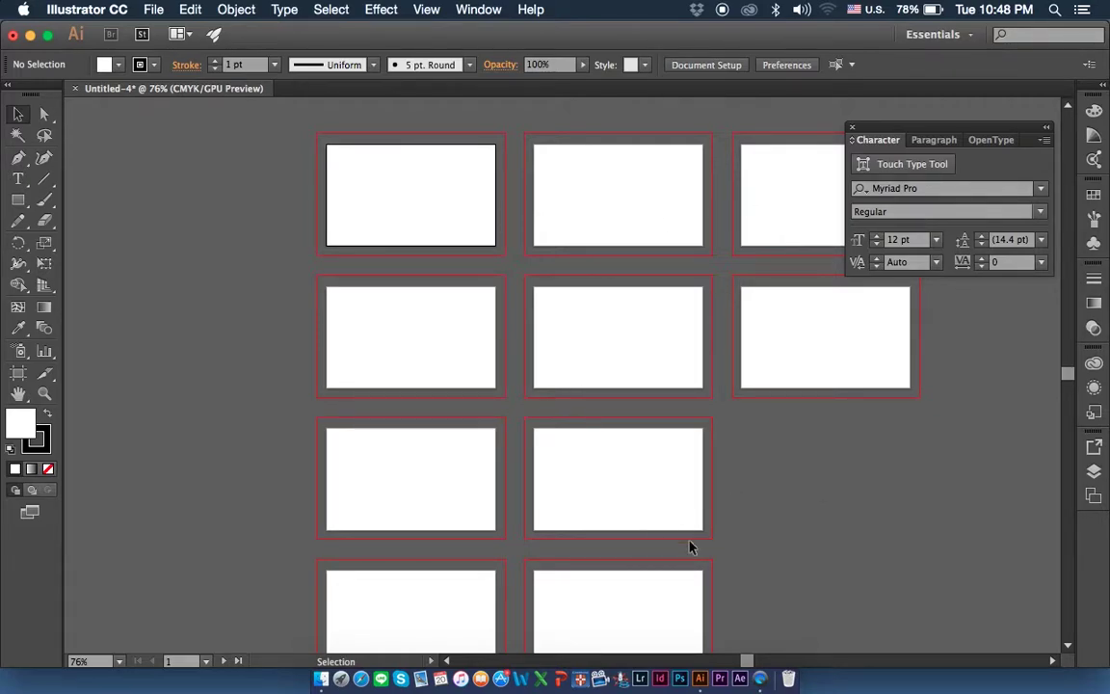
scroll(639, 517, down, 2)
scroll(639, 517, up, 3)
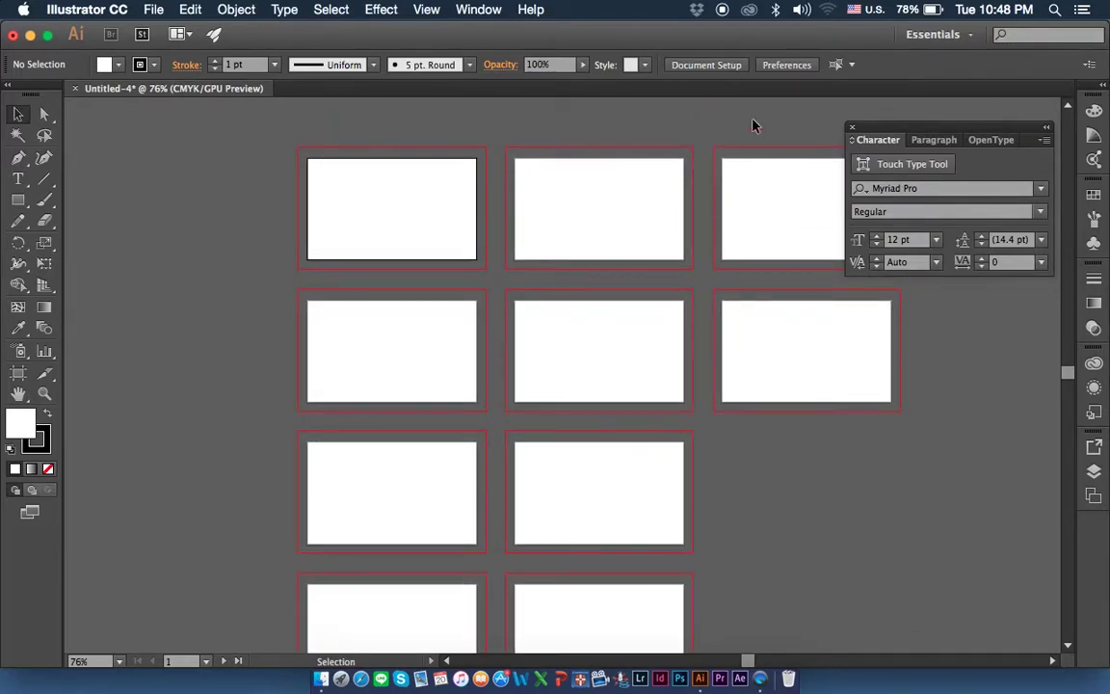
click(735, 66)
Delete the extra Artboards 10 and 9 in artboard editing mode.
click(715, 213)
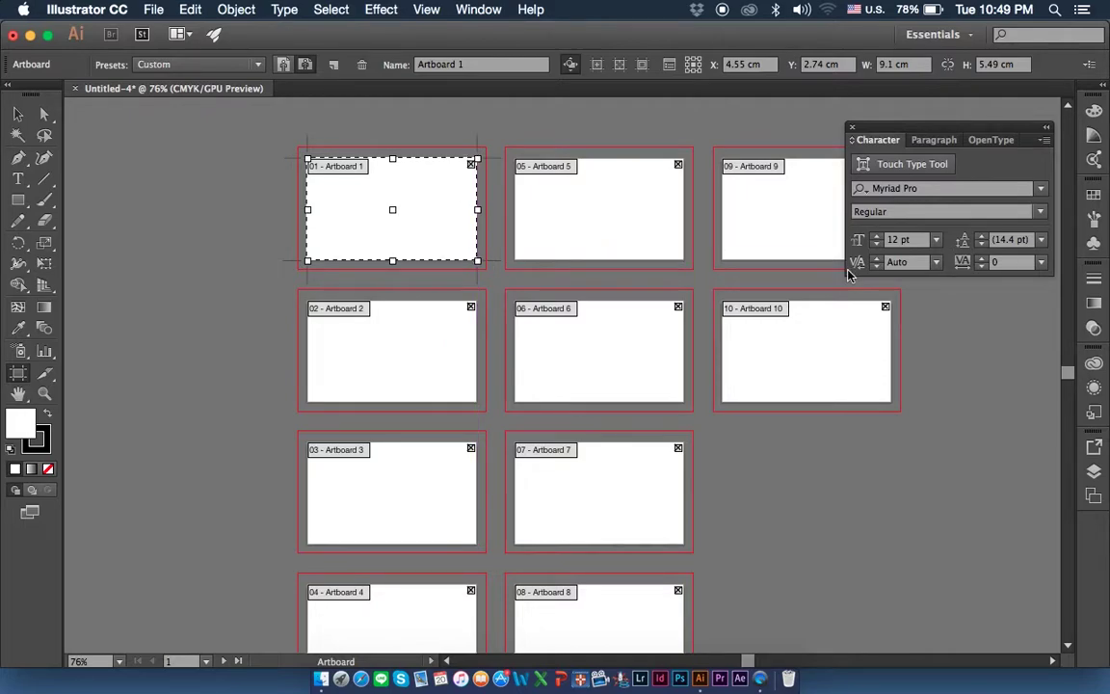
click(885, 307)
scroll(781, 309, right, 5)
scroll(781, 308, down, 1)
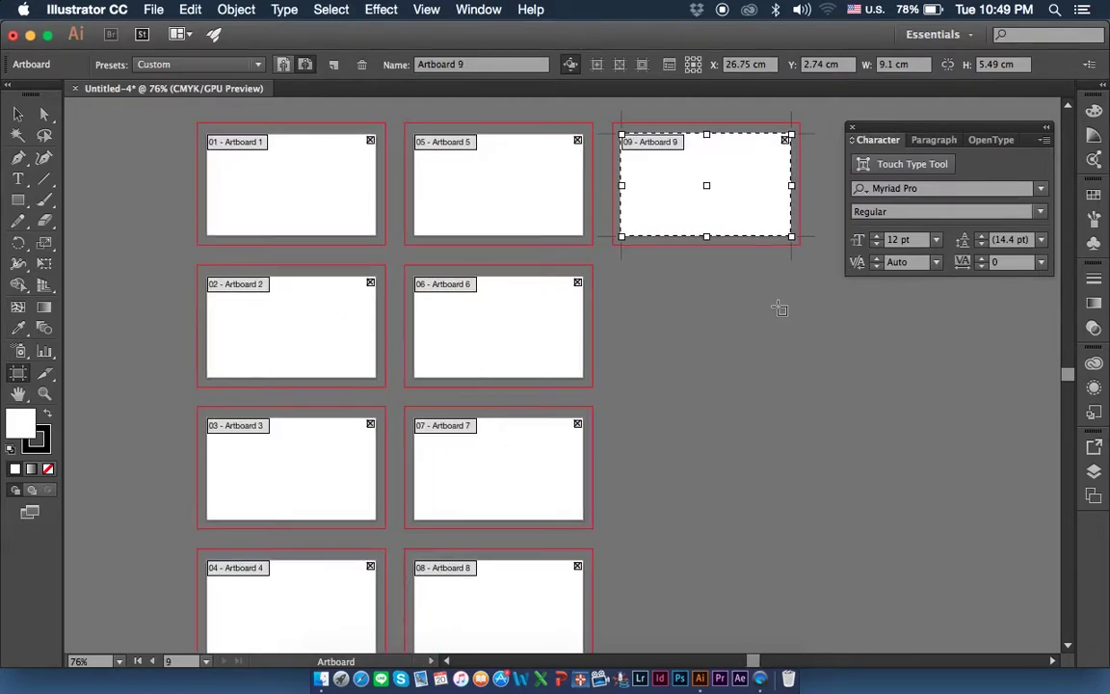
click(786, 140)
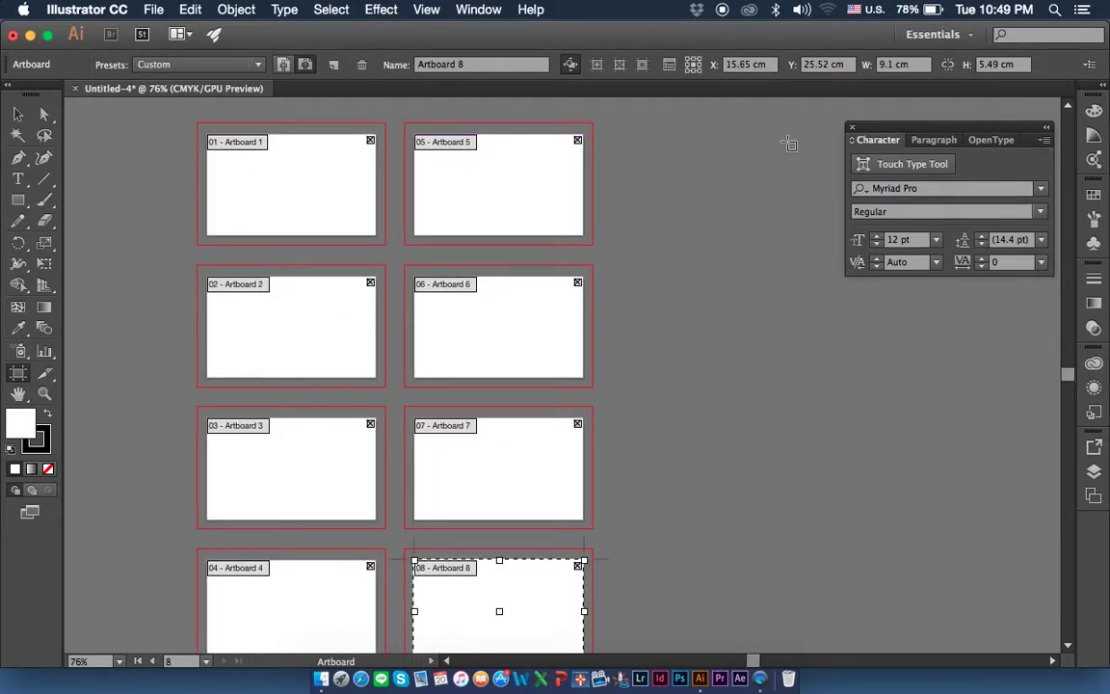
scroll(550, 240, left, 2)
scroll(550, 240, down, 3)
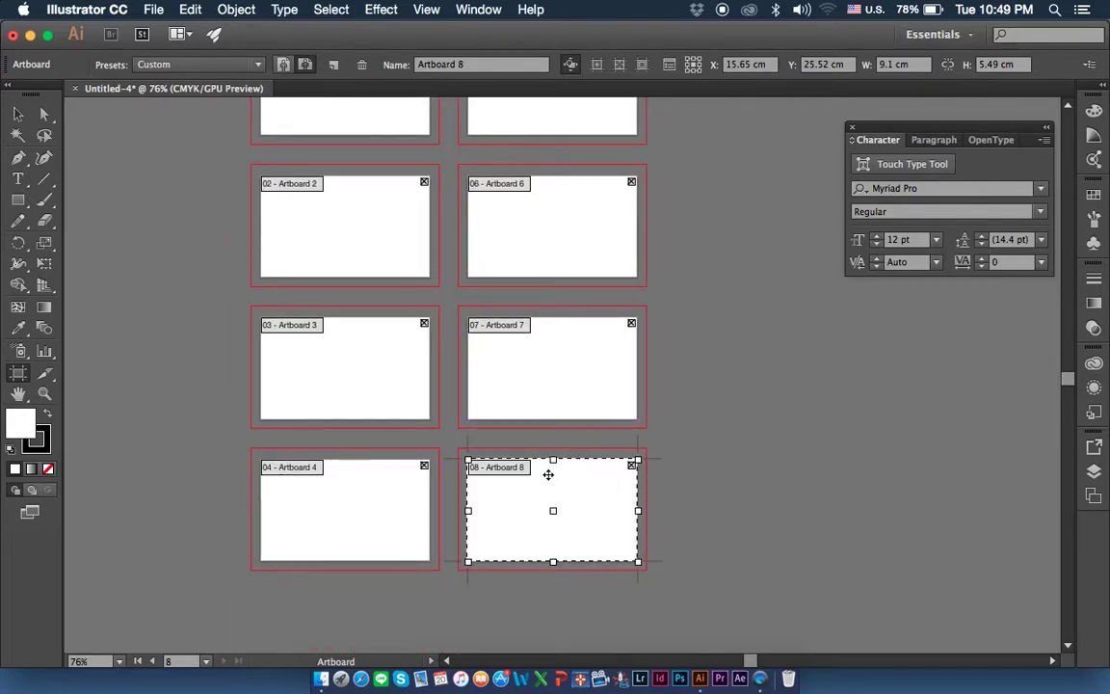
Resize Artboard 8 to a 5.49 × 9.1 cm portrait and align it with Artboard 4.
click(873, 66)
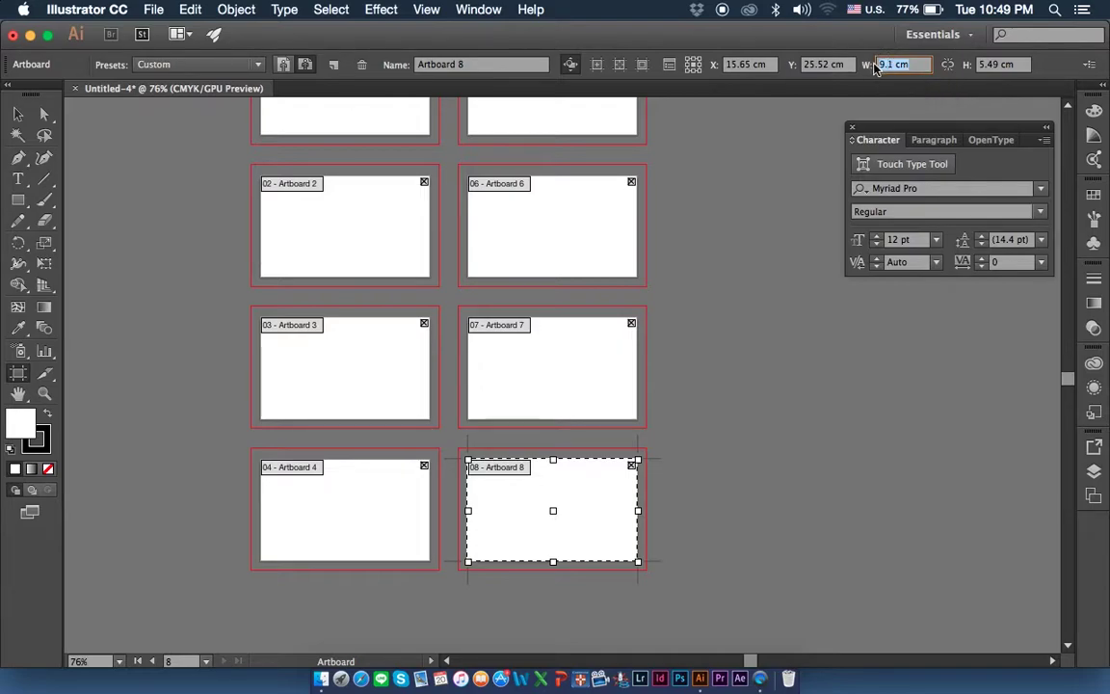
text(5.49)
key(Tab)
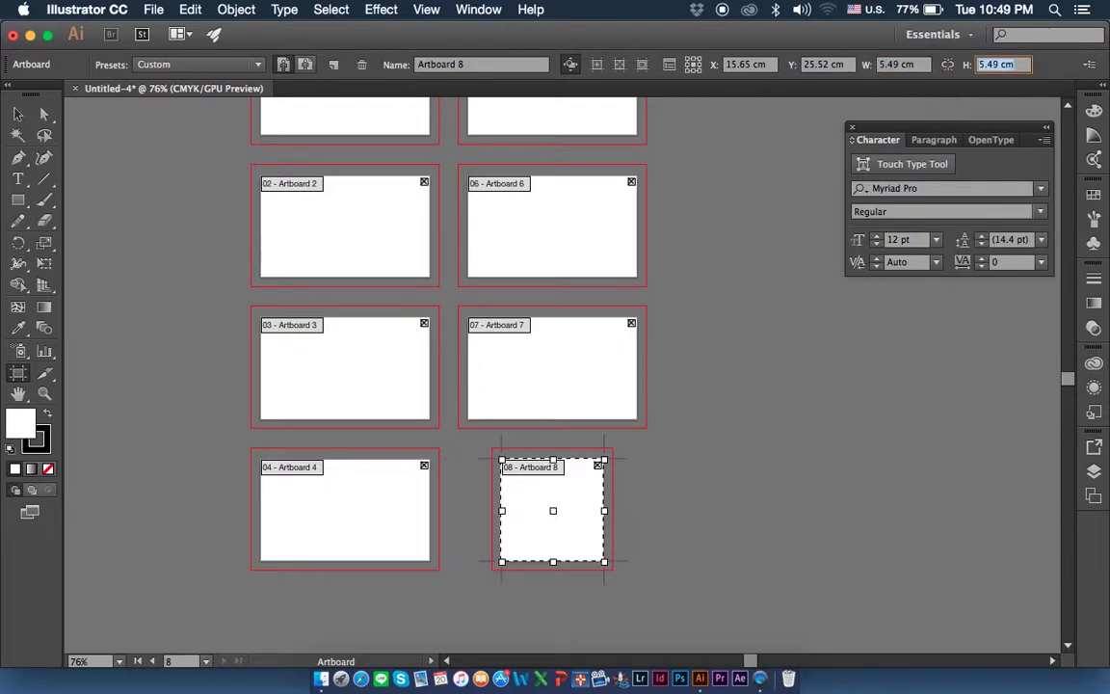
text(9.1)
key(Return)
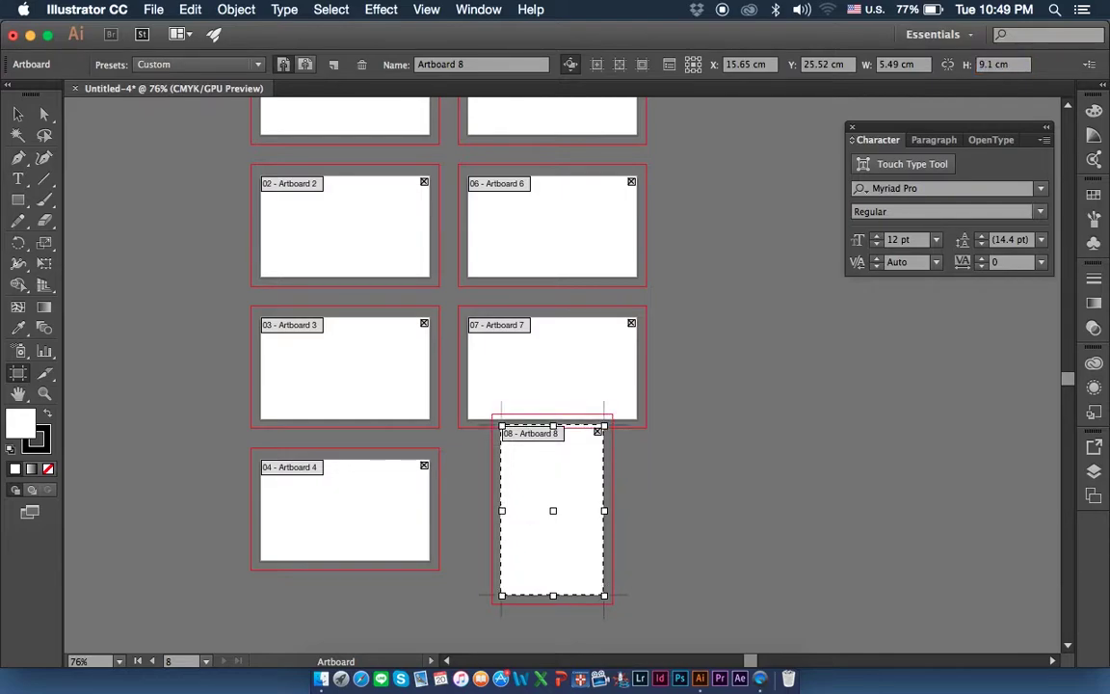
drag(590, 472, 590, 520)
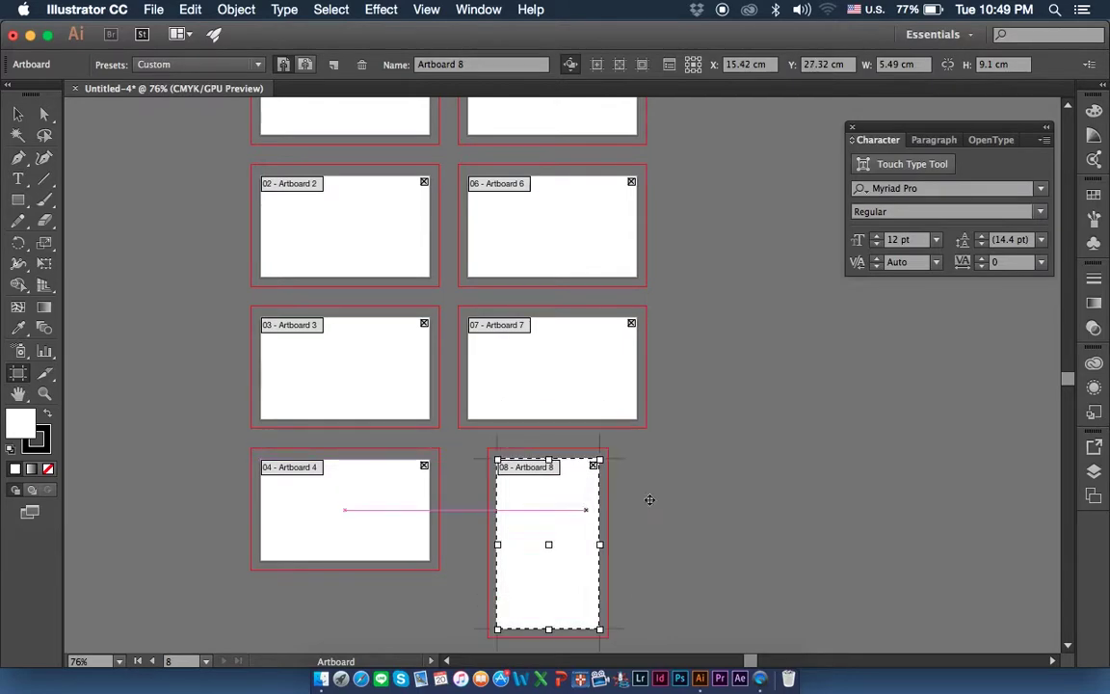
key(Escape)
scroll(681, 445, up, 3)
scroll(680, 445, down, 2)
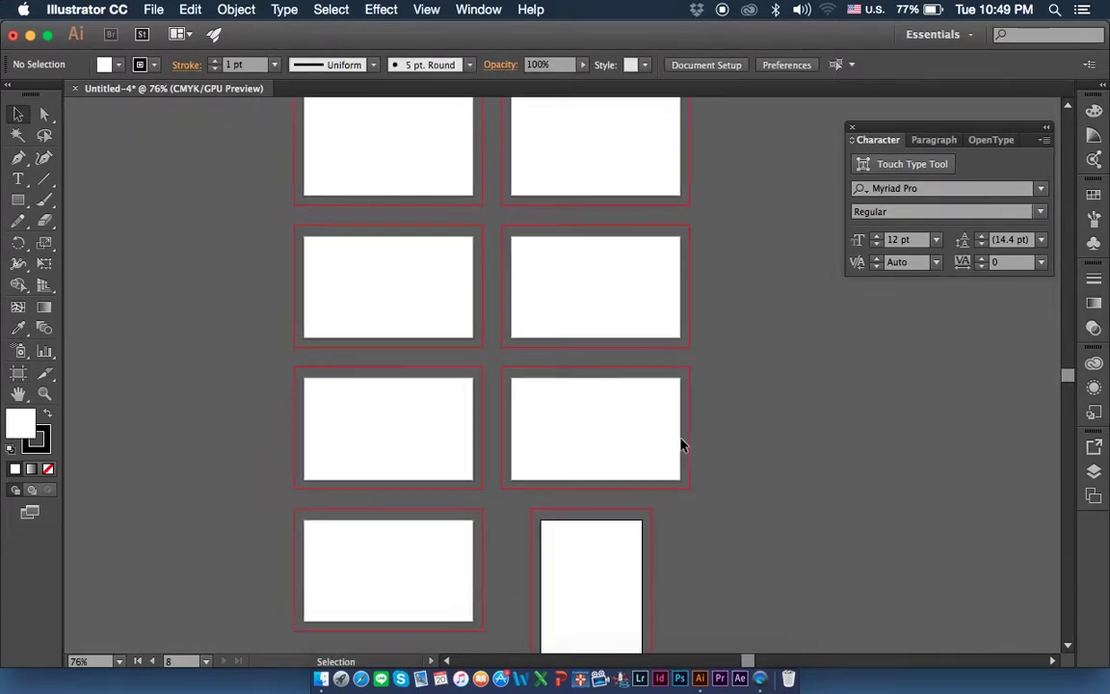
scroll(680, 445, up, 1)
In Save As, create a class_illust_tube folder on the Desktop.
scroll(681, 446, left, 2)
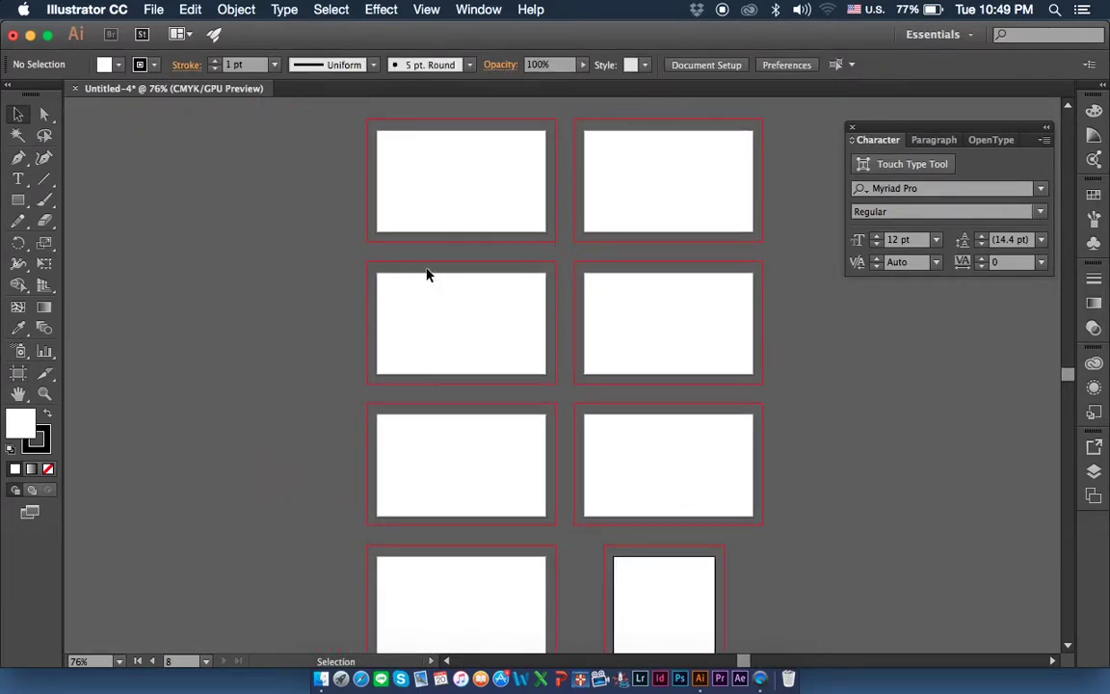
key(super)
key(super+s)
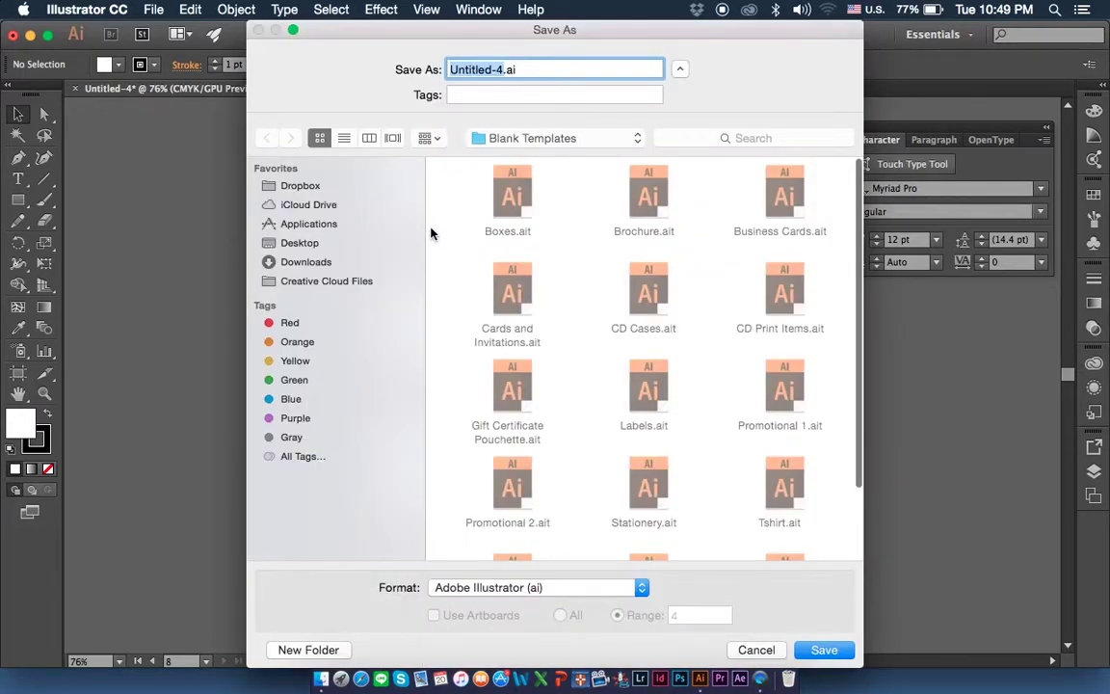
click(300, 243)
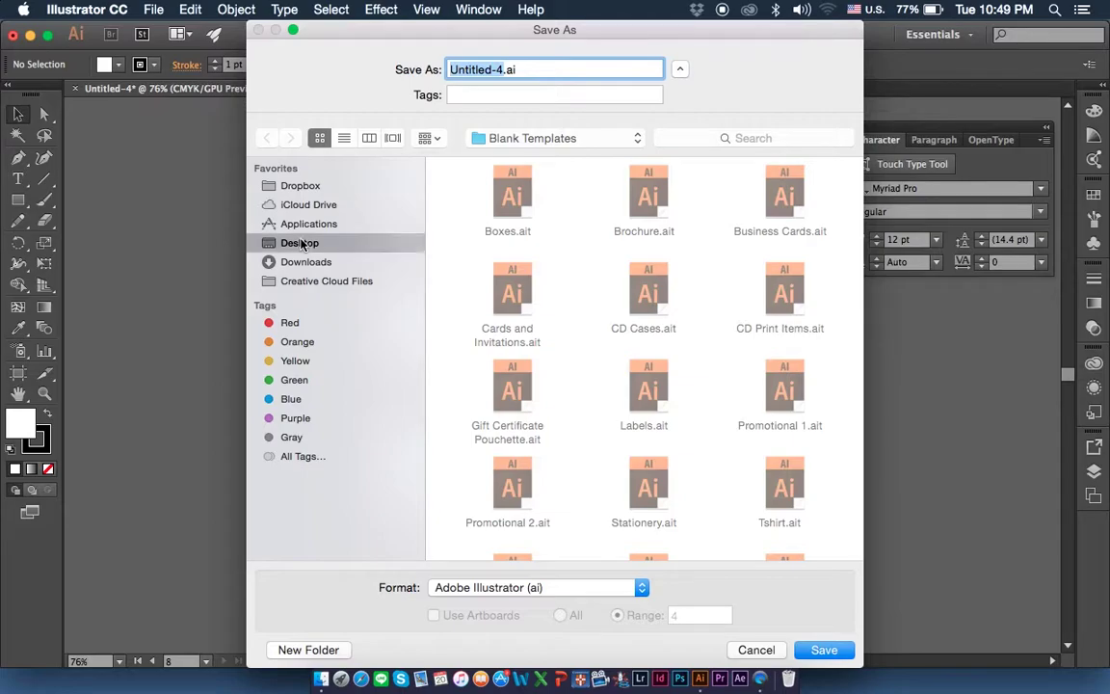
click(318, 649)
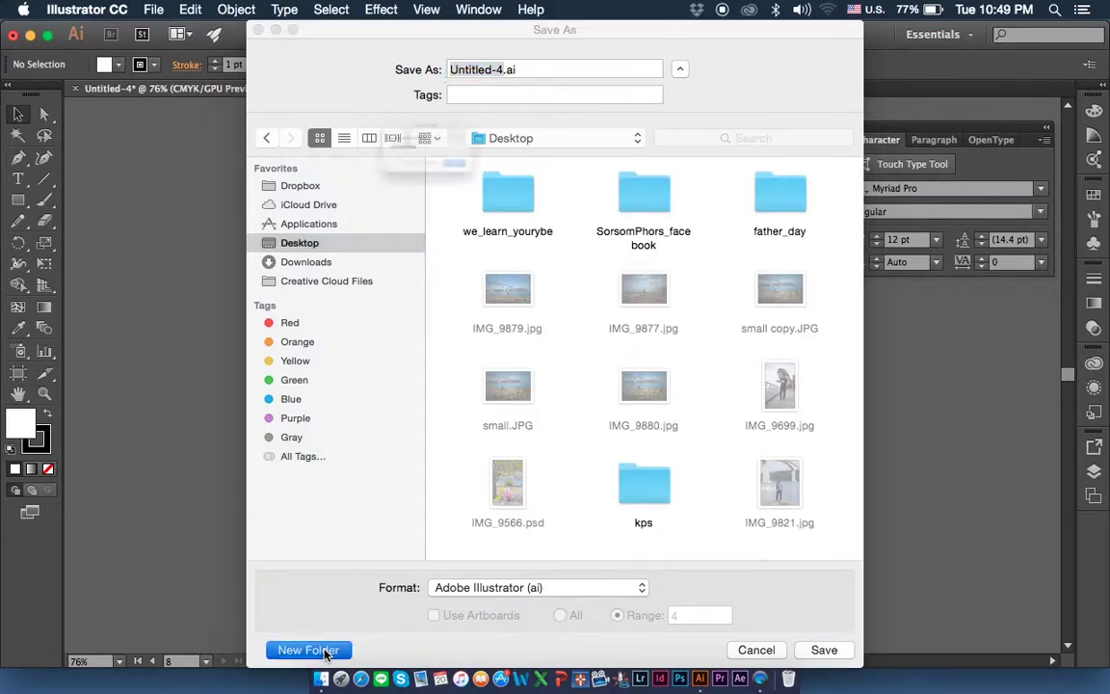
text(clas)
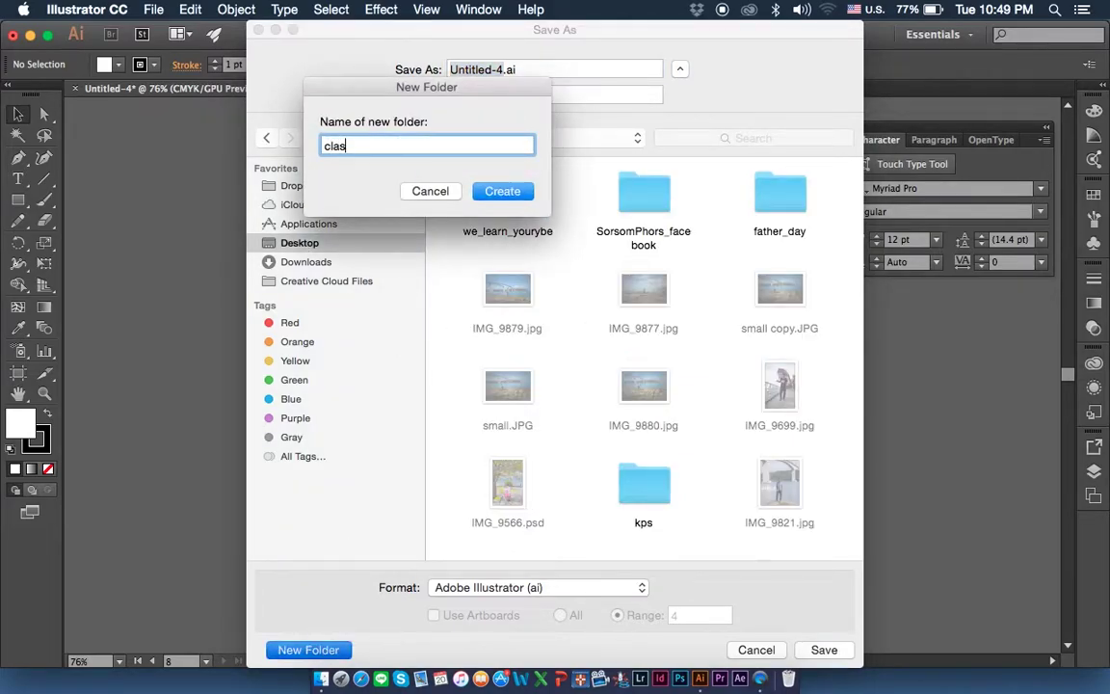
text(s_ill)
text(us)
key(BackSpace)
text(be)
click(491, 192)
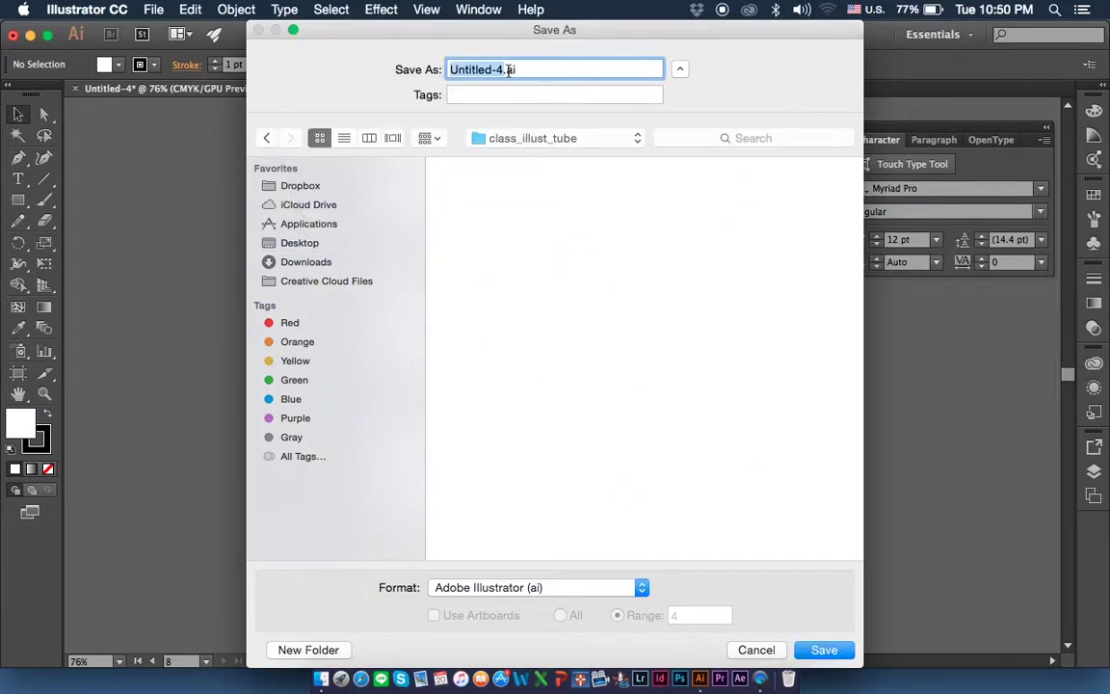
Save the file as 'start new doc' in Illustrator CC format.
text(star)
text(t n)
text(ew doc)
click(821, 650)
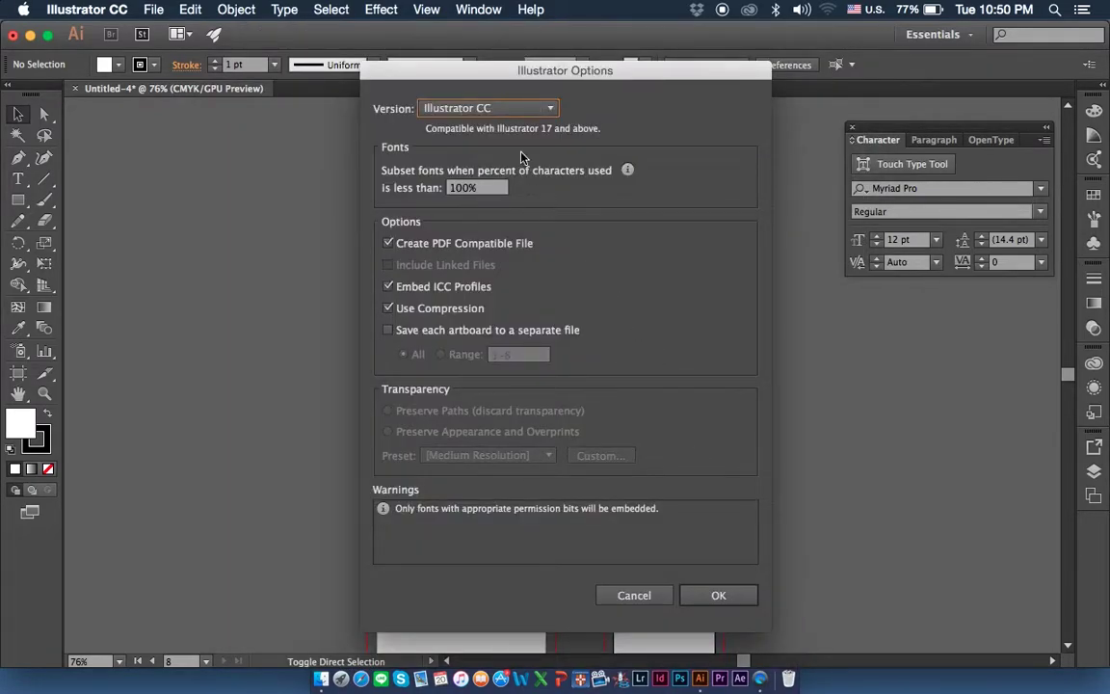
click(511, 108)
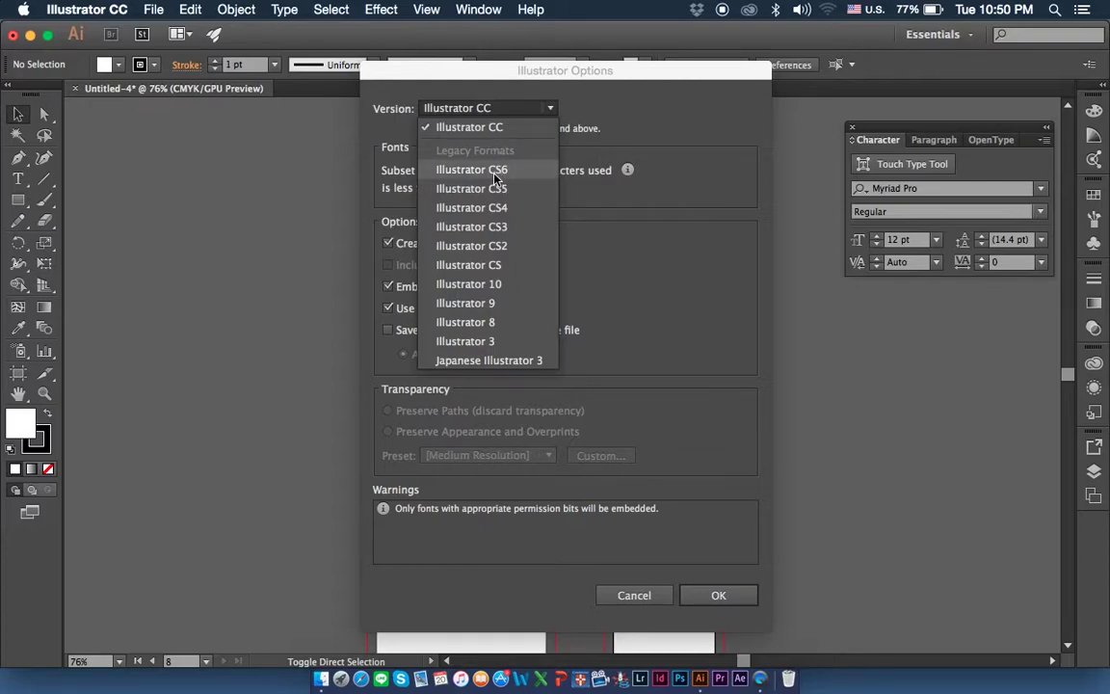
click(486, 123)
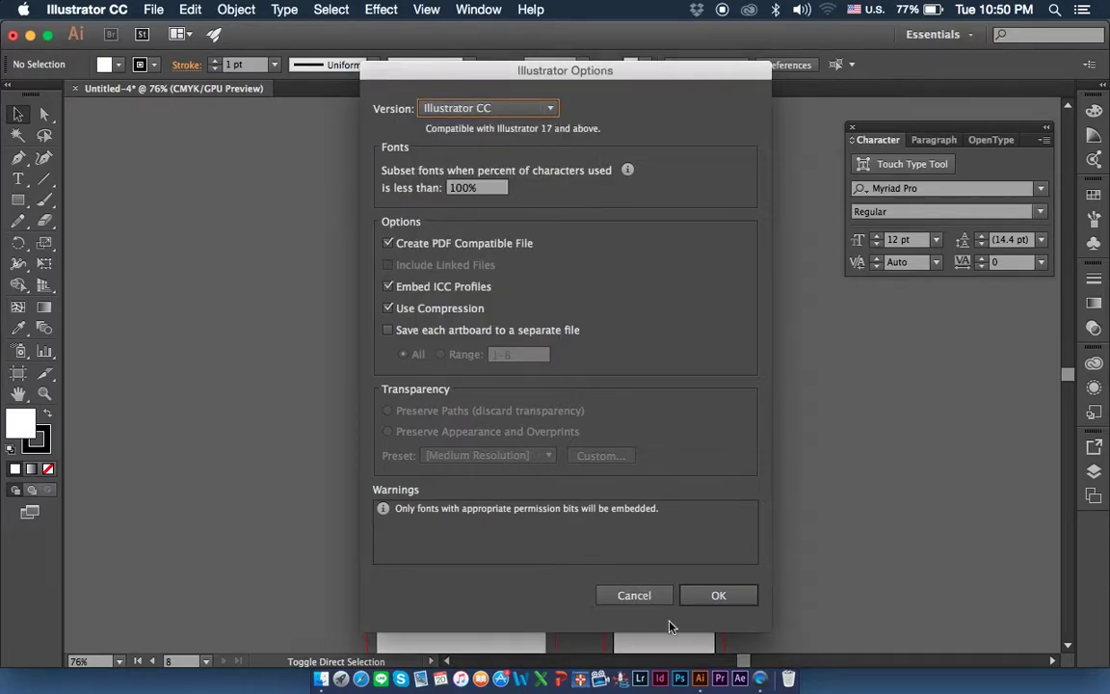
click(716, 594)
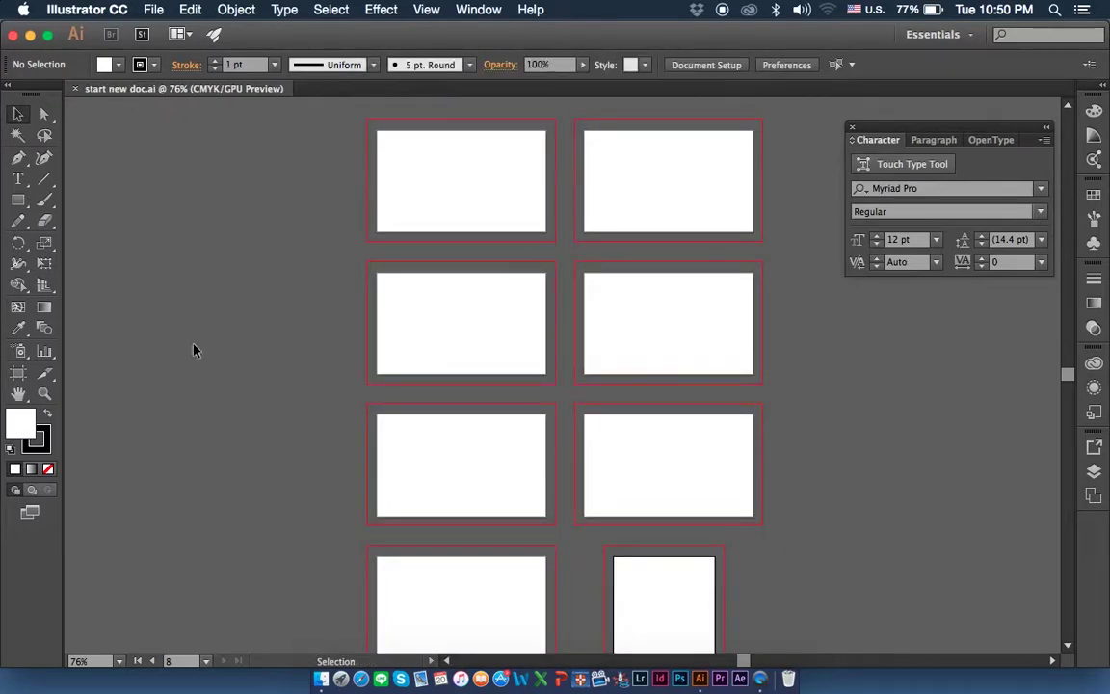
Close start new doc.ai, reopen it from recent files, and close it again.
click(74, 87)
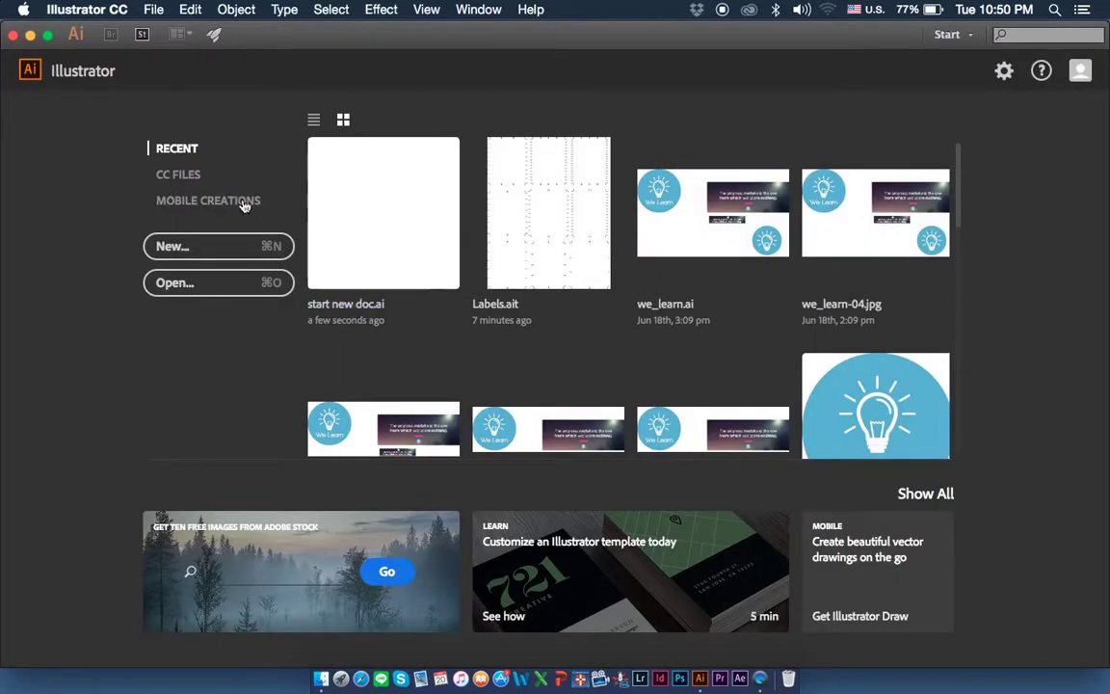
click(156, 9)
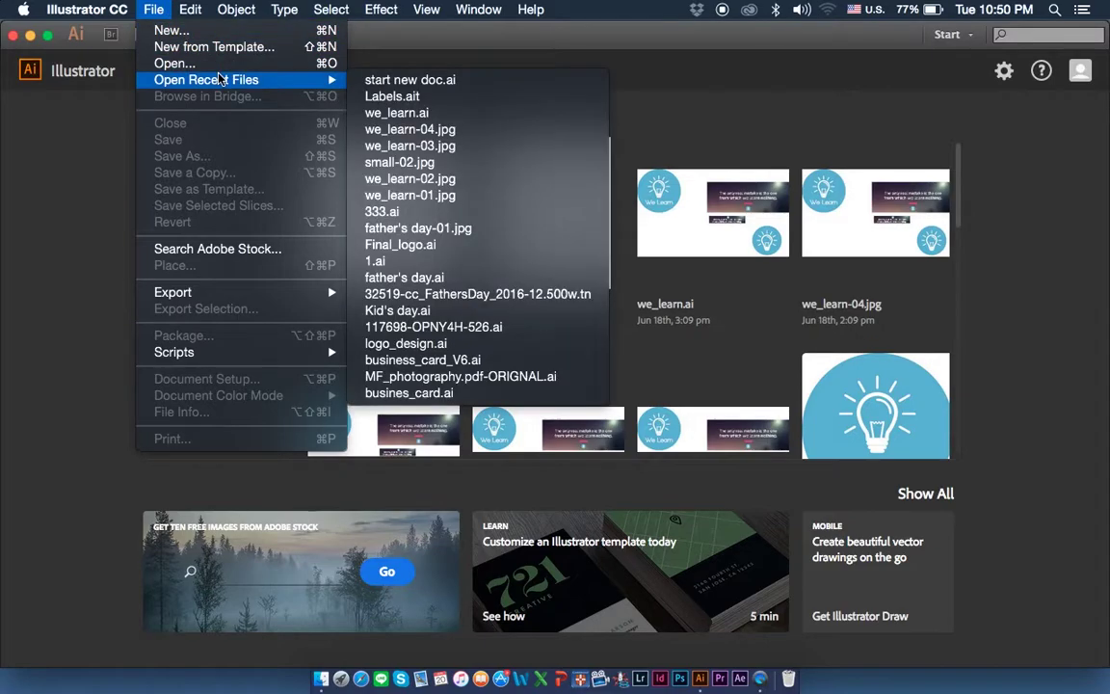
mouse_move(206, 80)
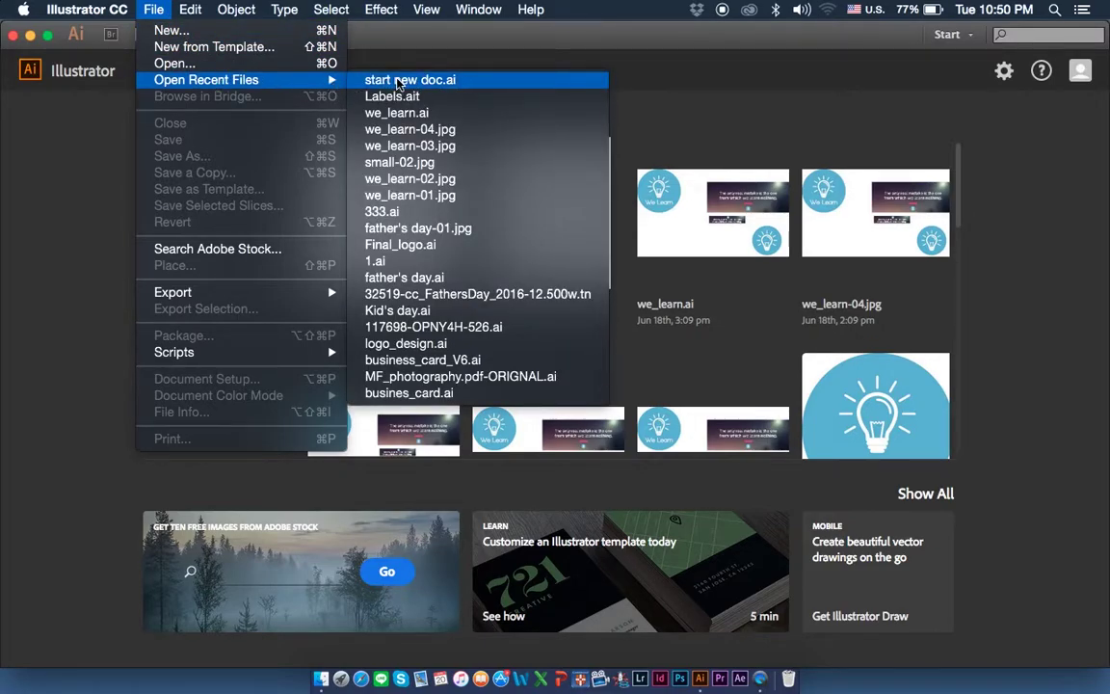
click(397, 83)
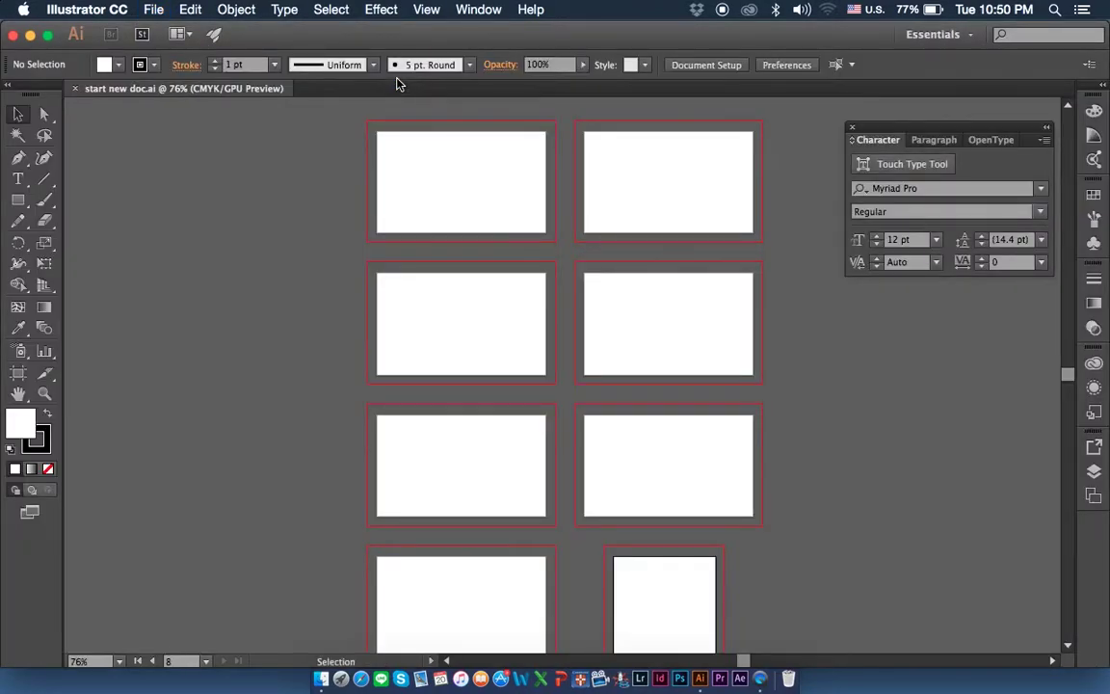
click(74, 88)
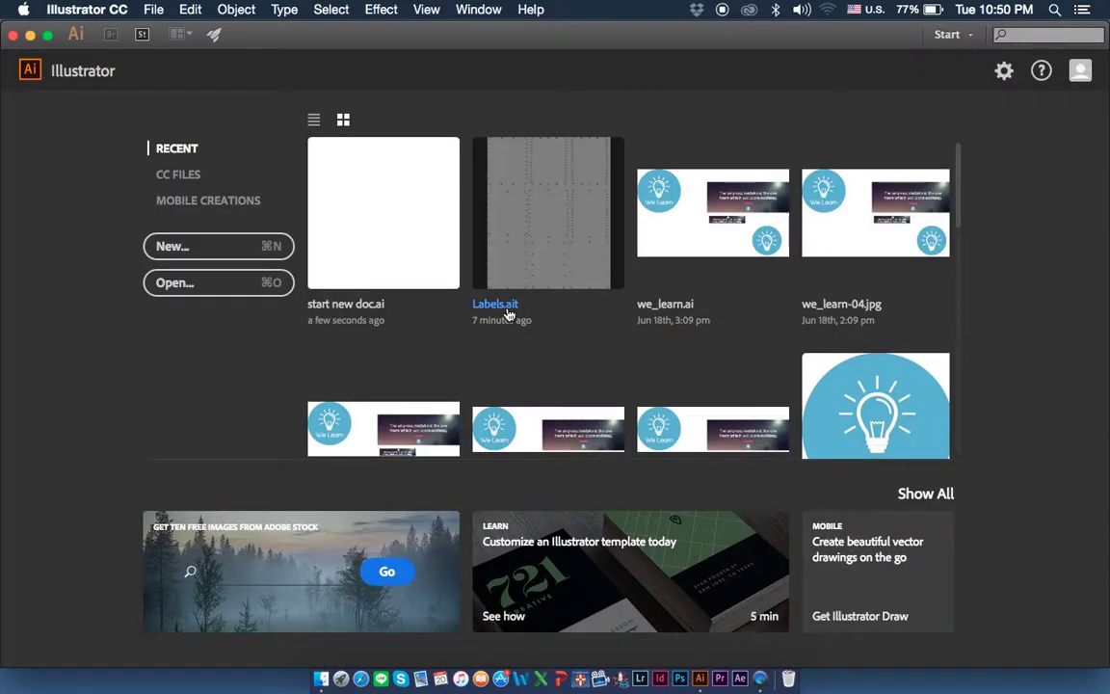
Close the Illustrator start window, leaving the desktop showing.
scroll(445, 393, down, 3)
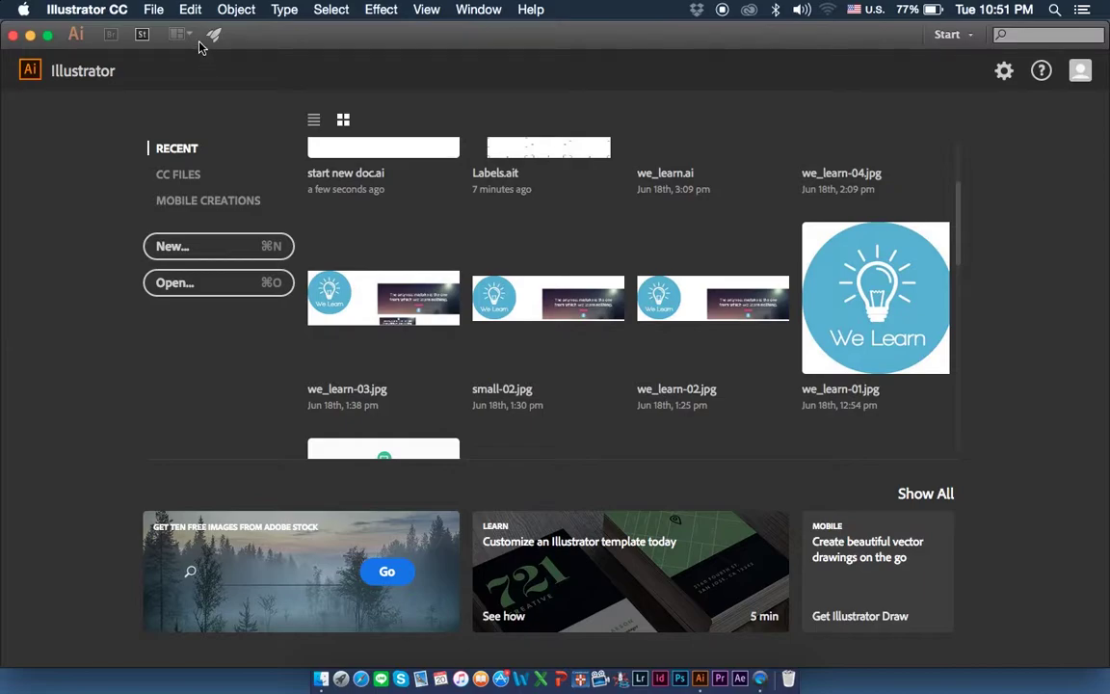
click(154, 10)
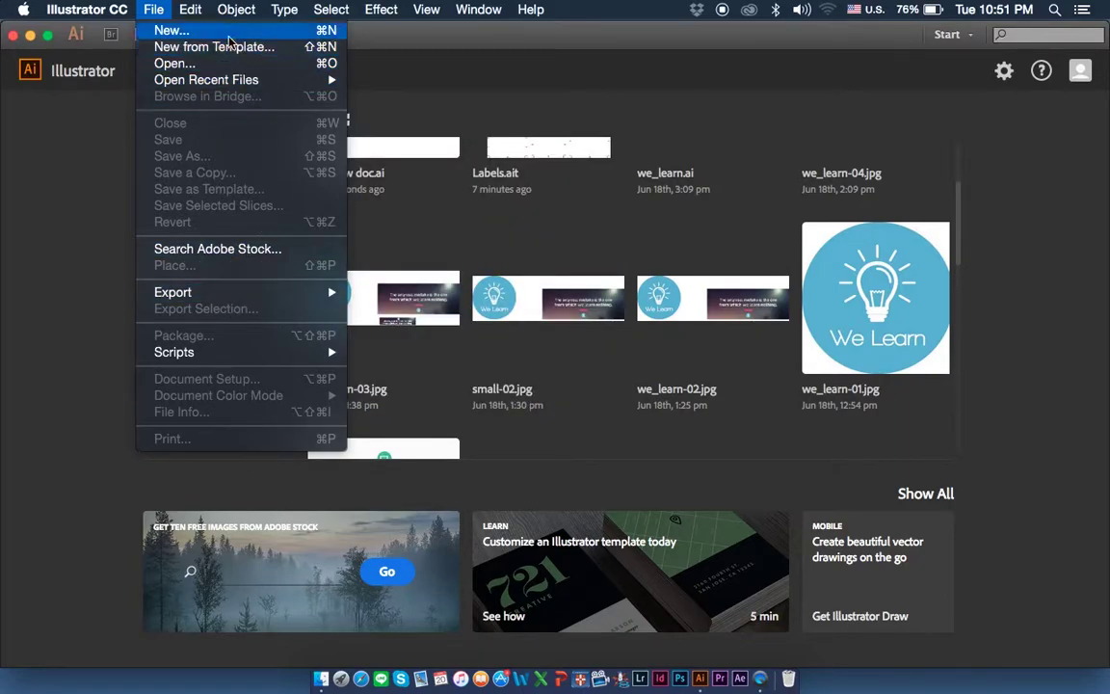
click(607, 46)
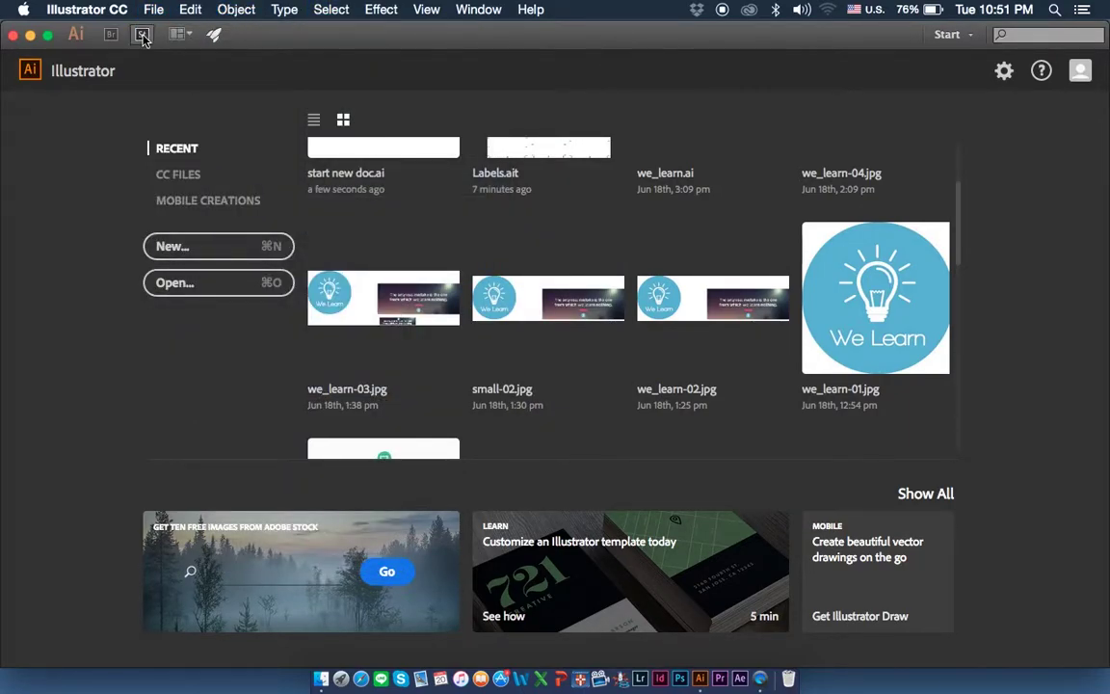
click(13, 35)
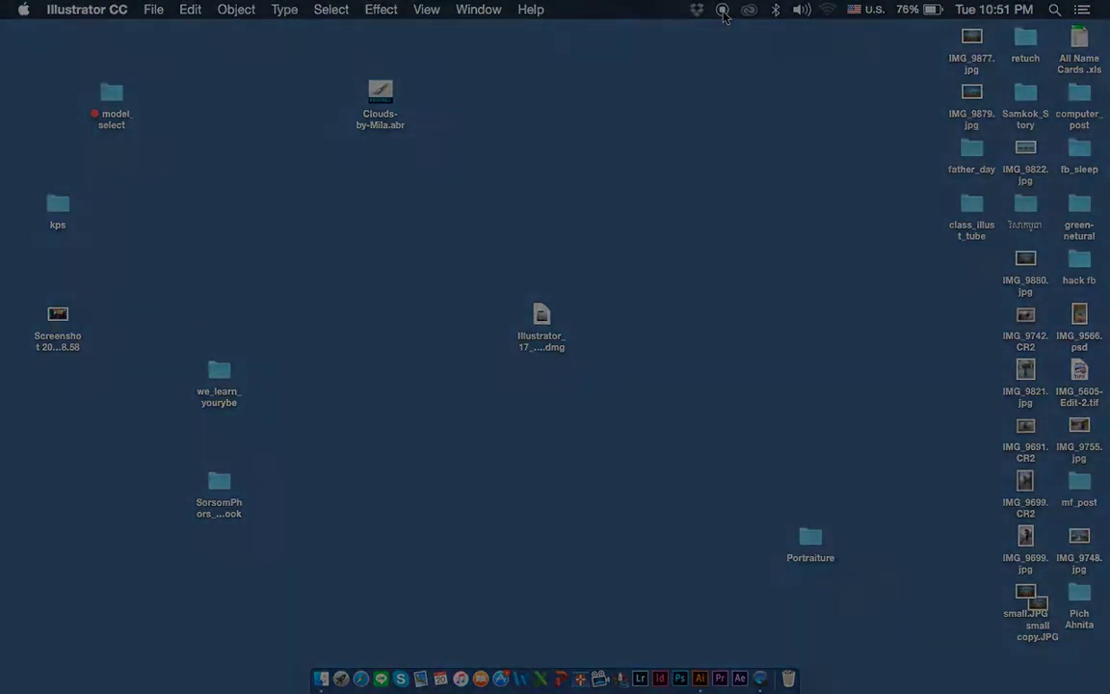